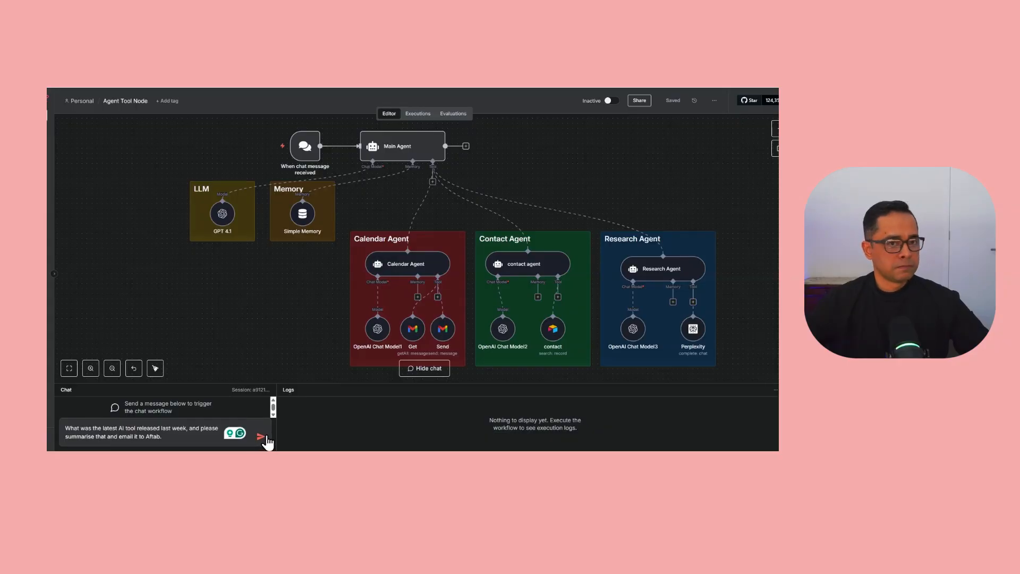
Send the test request in the workflow chat.
left_click(265, 438)
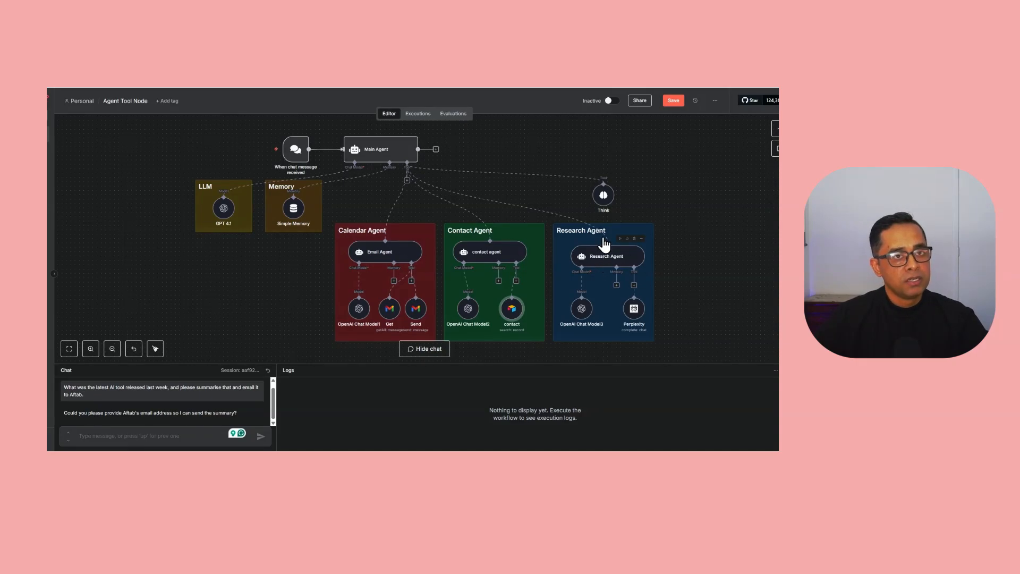
Move the Think tool linked to the Main Agent into place.
left_click_drag(606, 200, 616, 192)
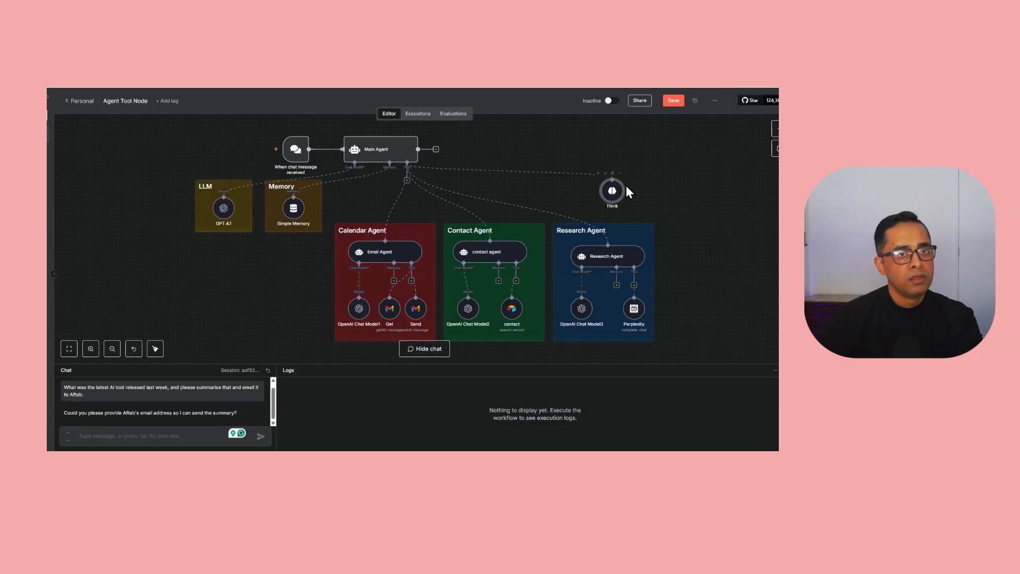
Recall the previous chat message and resend it to run the workflow again.
left_click(168, 436)
key("Up")
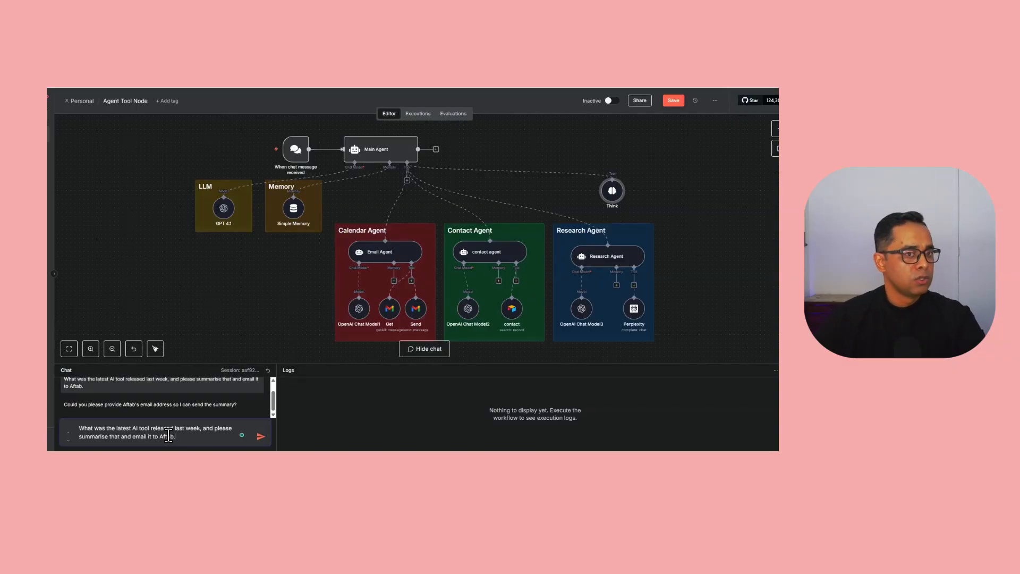
key("Return")
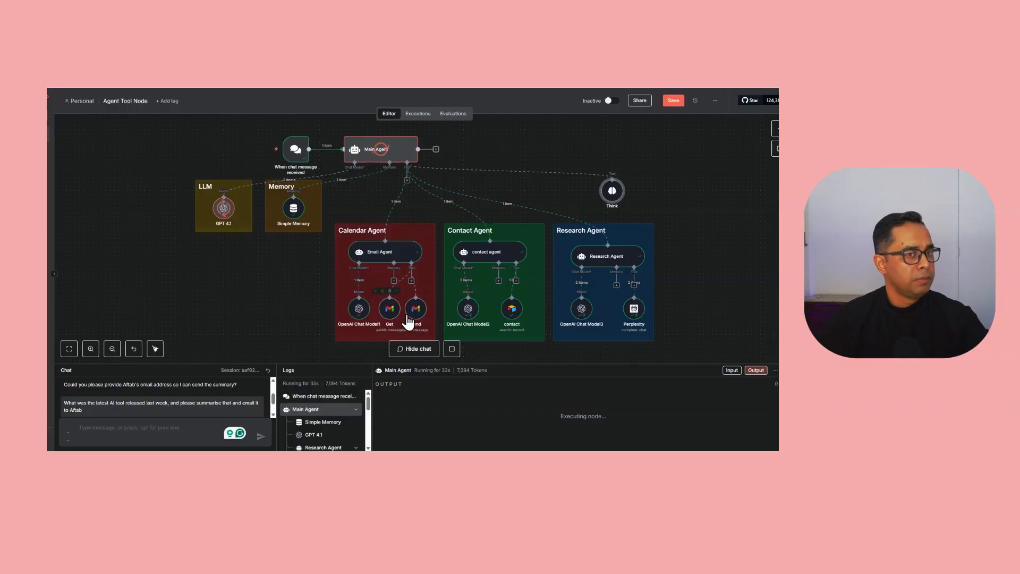
Enlarge the Chat/Logs panel and read the eleven-AI-tools summary output.
left_click_drag(284, 364, 226, 234)
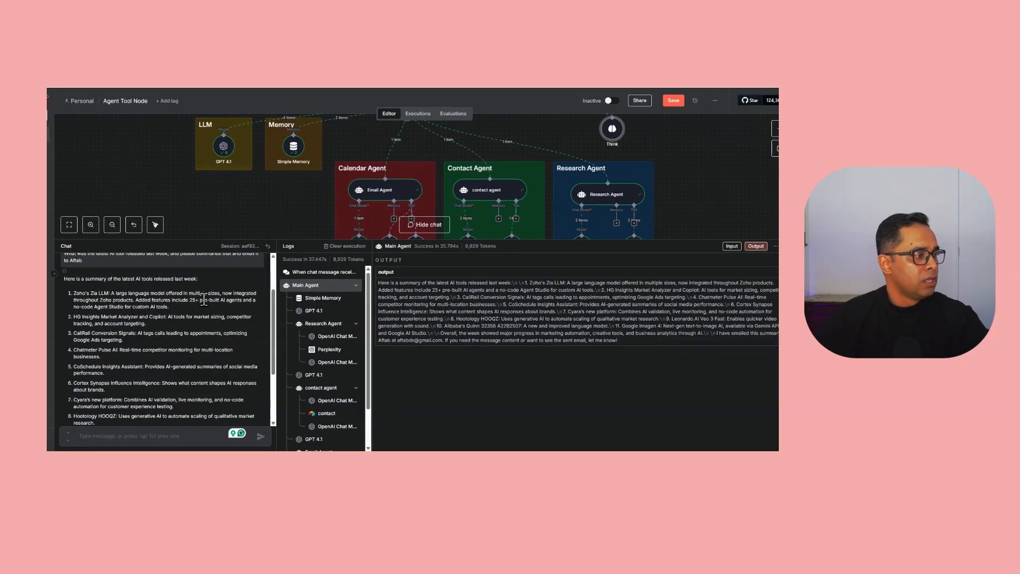
scroll(215, 333, "down", 3)
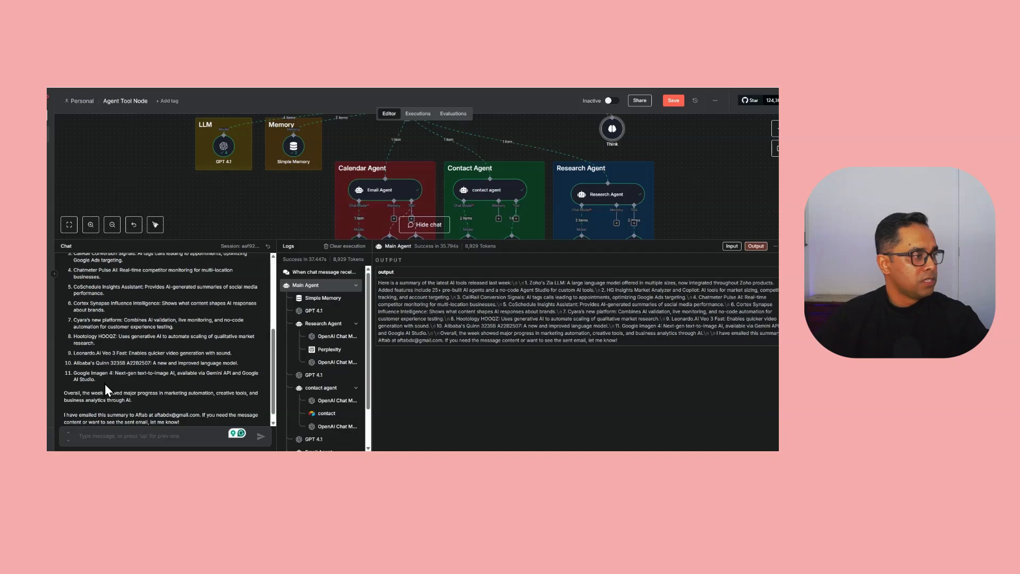
scroll(104, 383, "up", 3)
left_click_drag(256, 241, 251, 362)
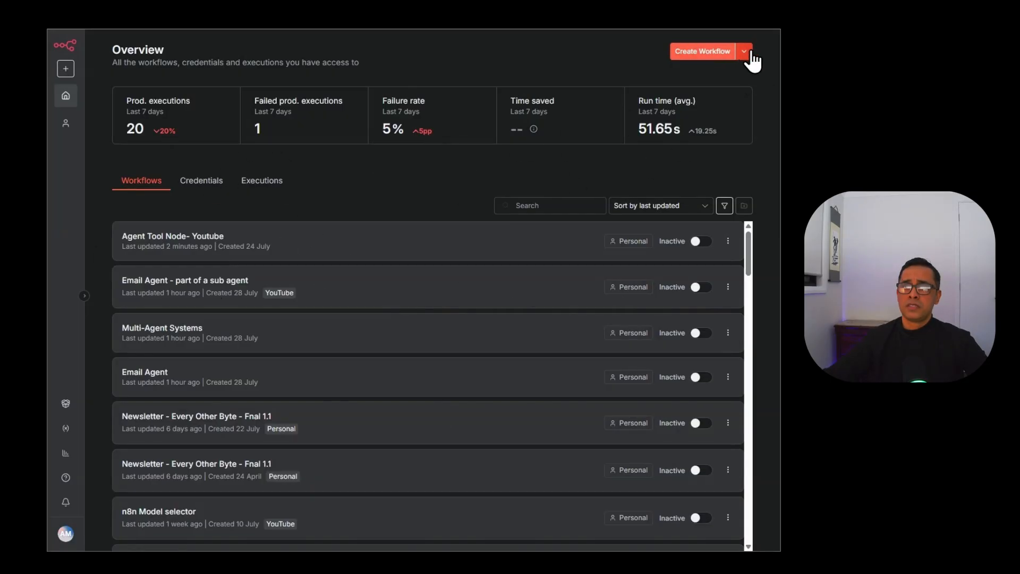
Create a new workflow and rename it 'AI Agent Note - Demo'.
left_click(687, 52)
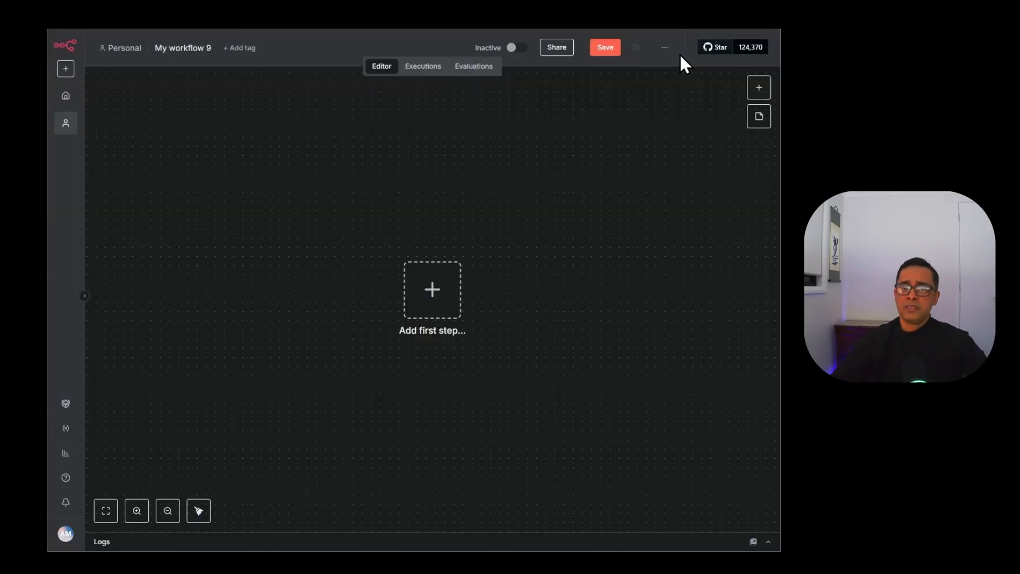
left_click(198, 48)
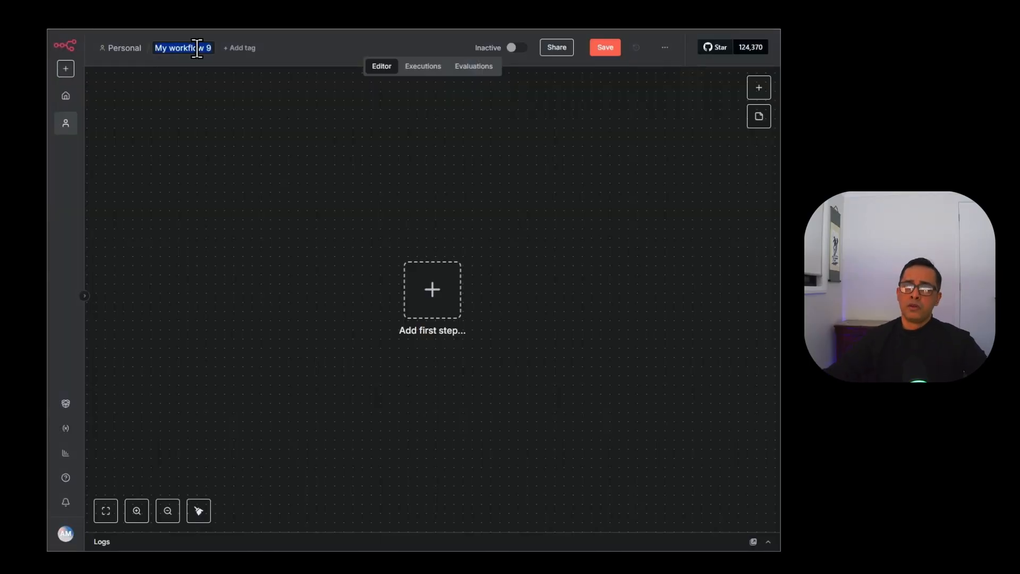
type("M")
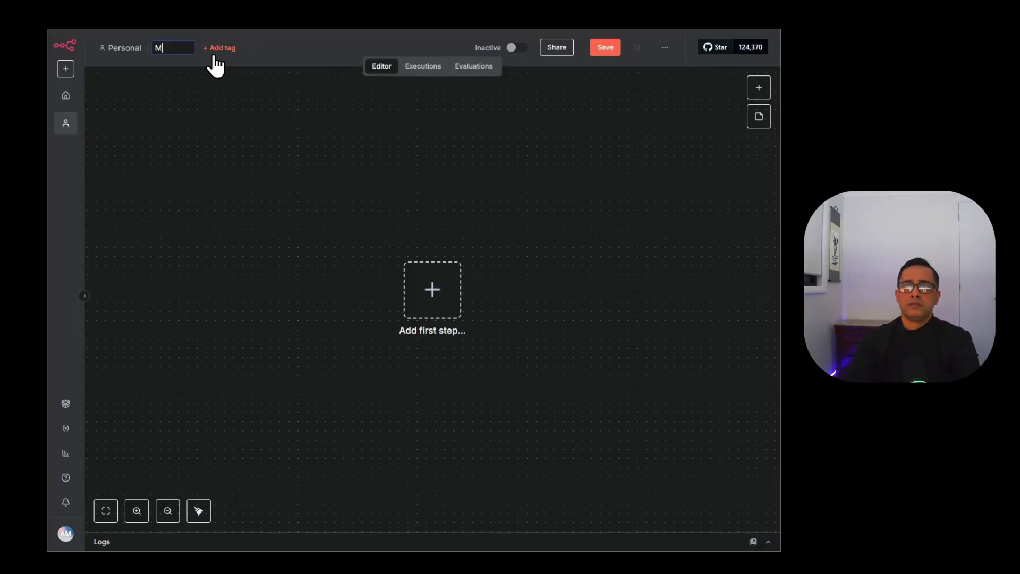
key("ctrl+a")
type("AI")
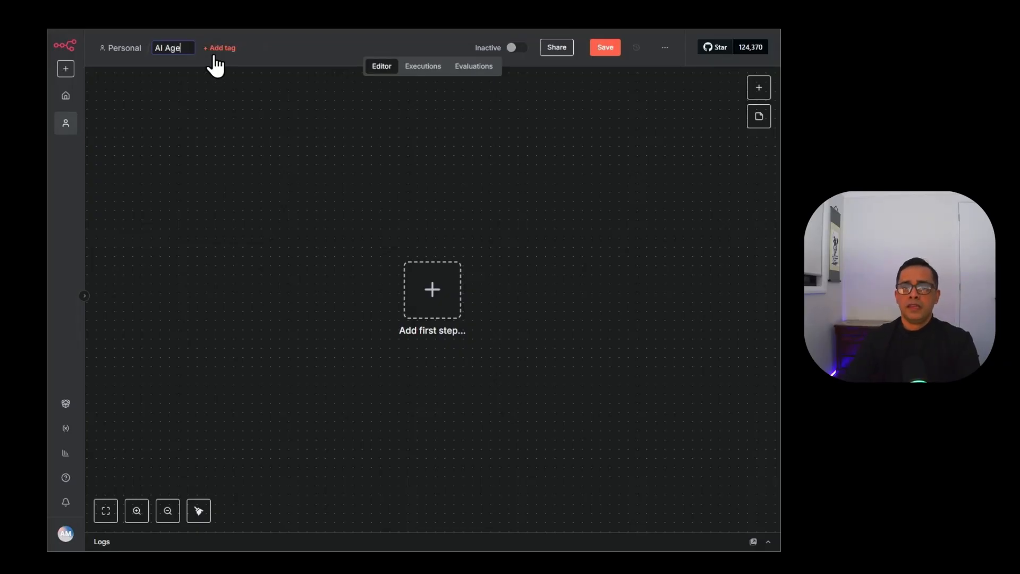
type(" Agent Note - D")
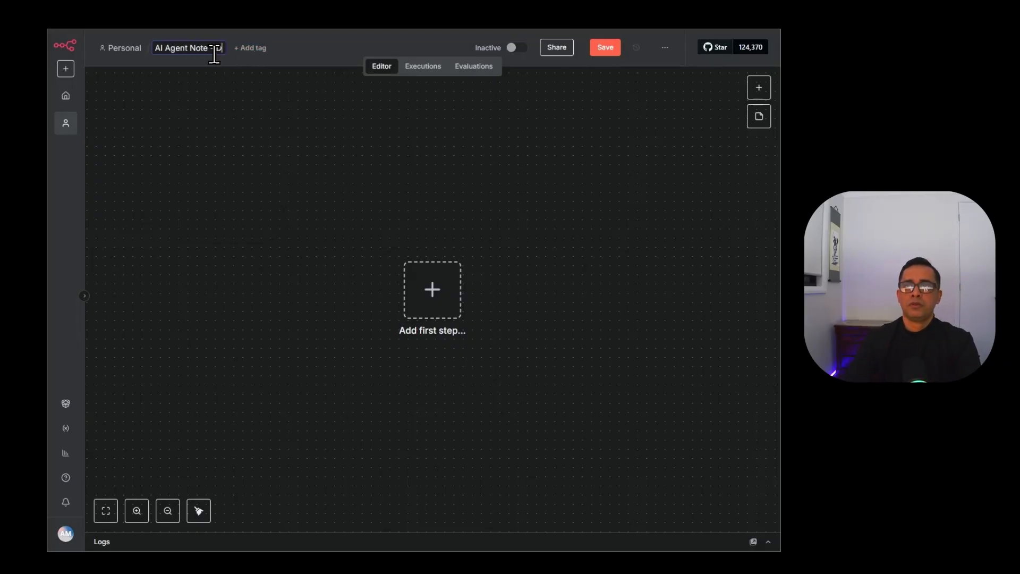
type("emo")
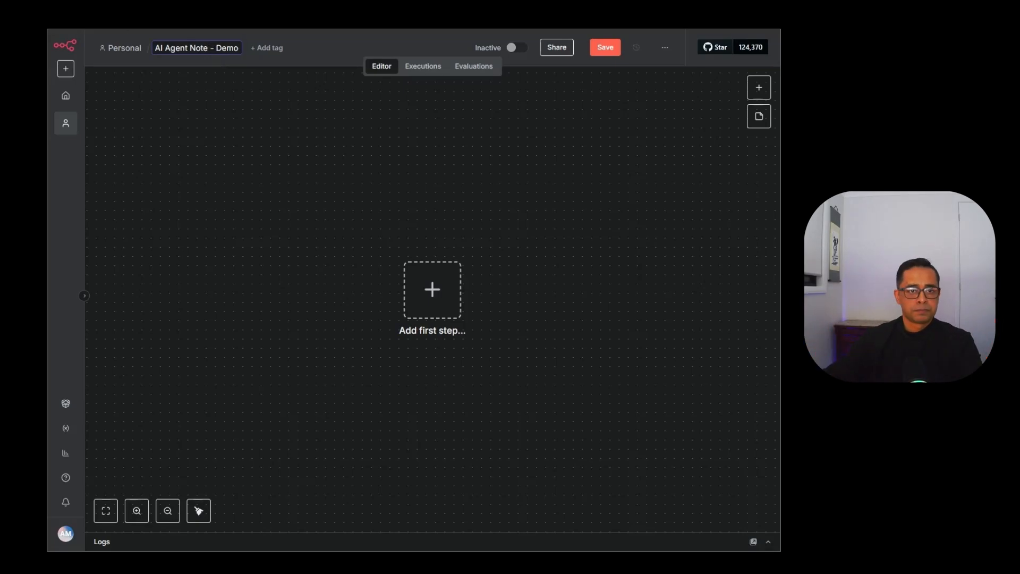
left_click(434, 302)
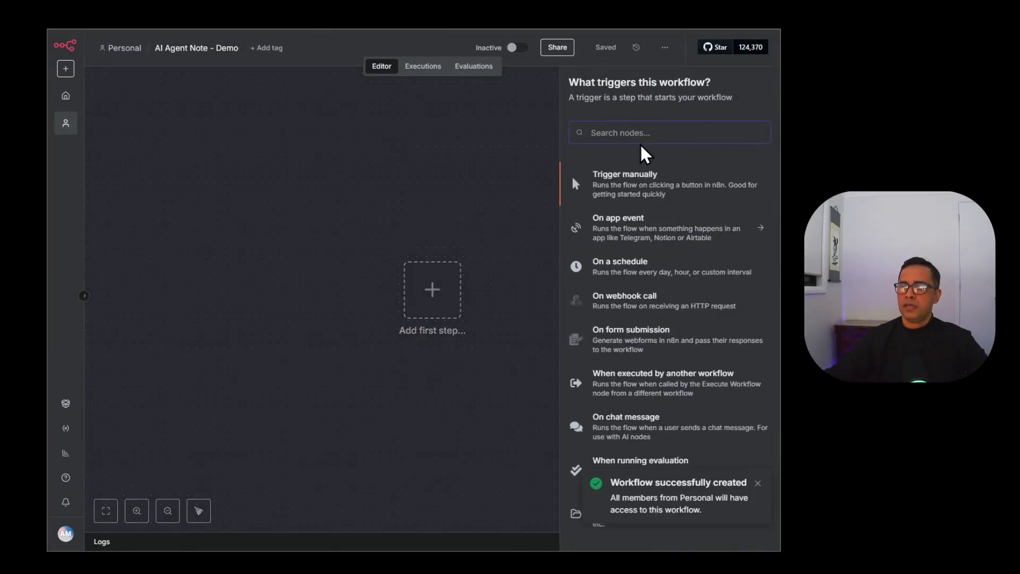
Add a 'When chat message received' trigger, found by searching 'chat', placed at upper left.
left_click(757, 483)
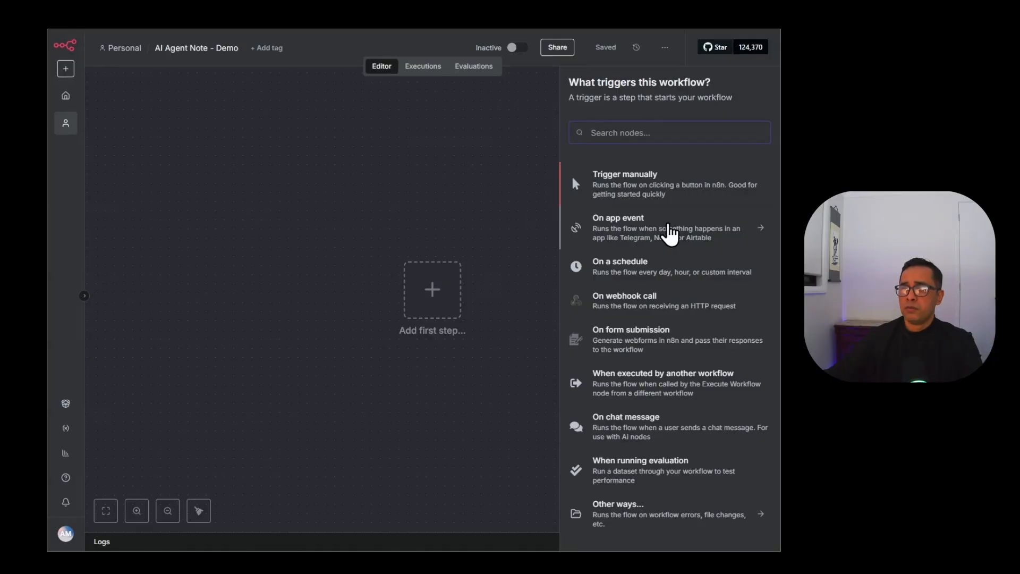
left_click(669, 228)
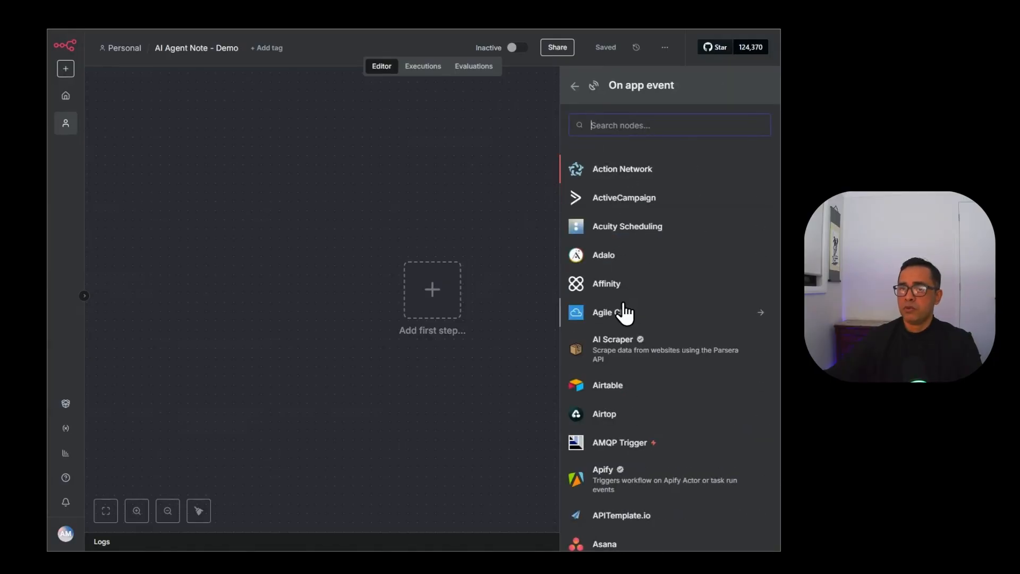
left_click(577, 85)
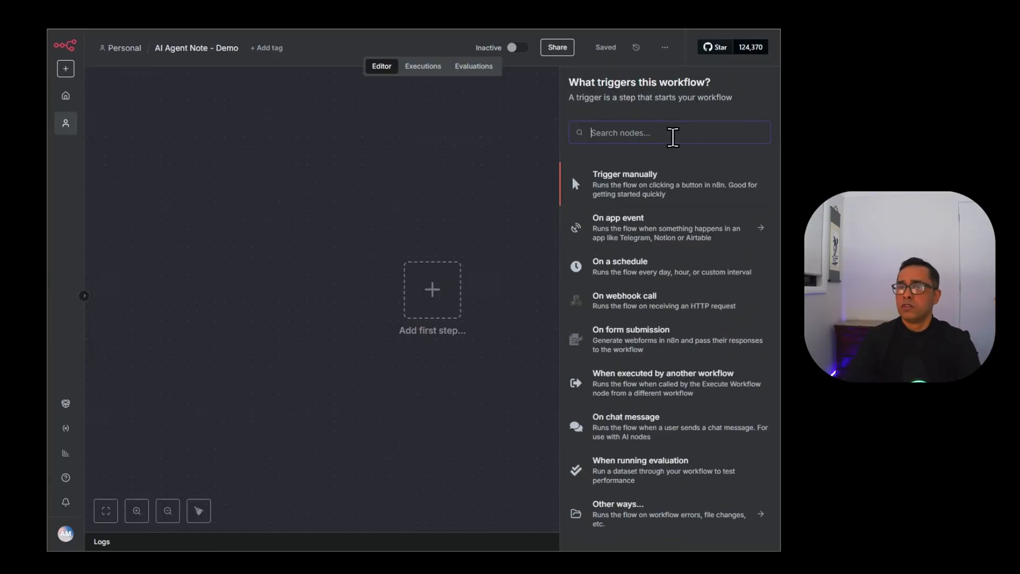
type("chat")
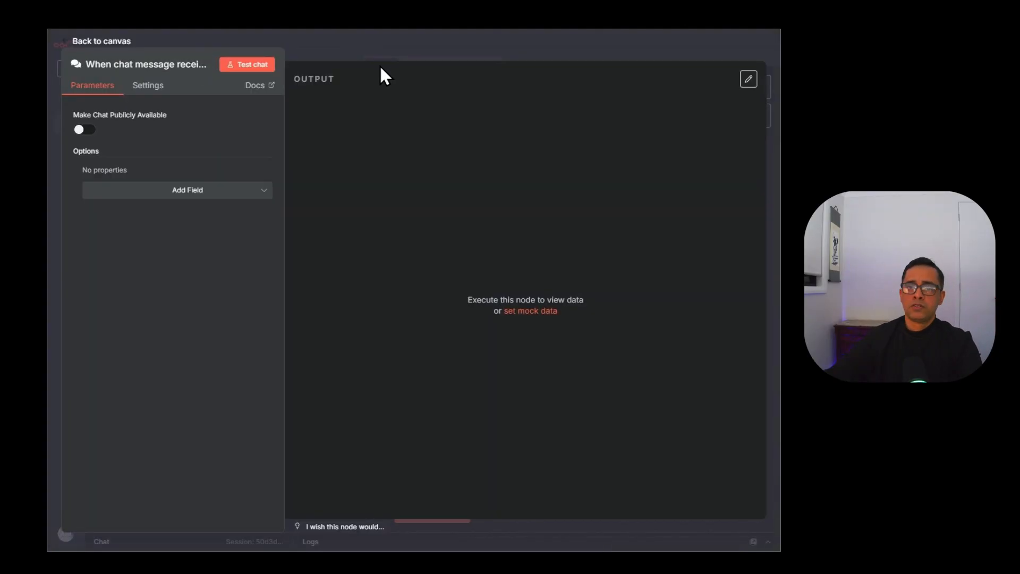
left_click(385, 51)
left_click_drag(424, 323, 211, 235)
left_click(285, 215)
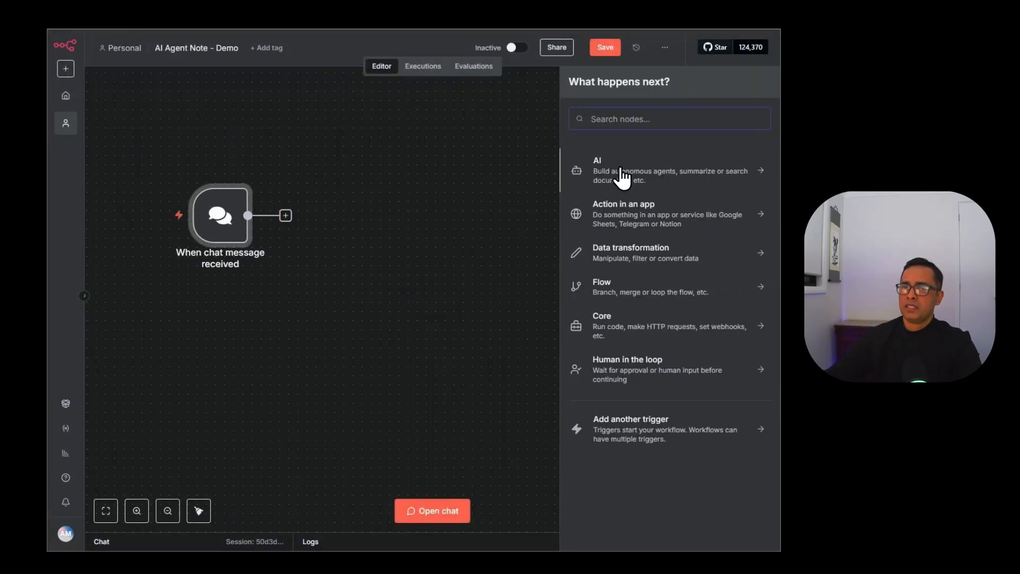
Add an AI Agent node after the chat trigger and arrange both nodes.
left_click(622, 175)
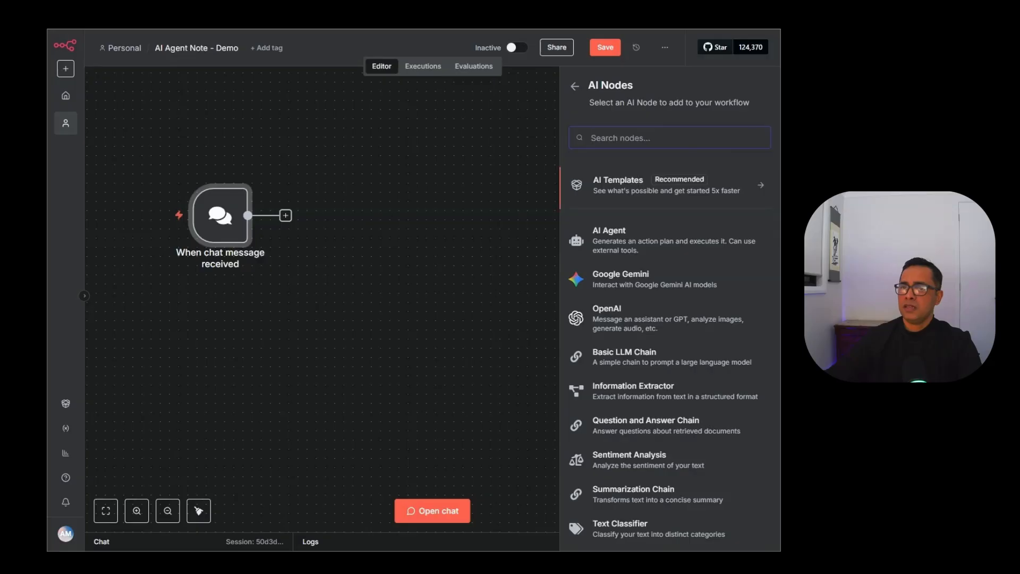
left_click(638, 237)
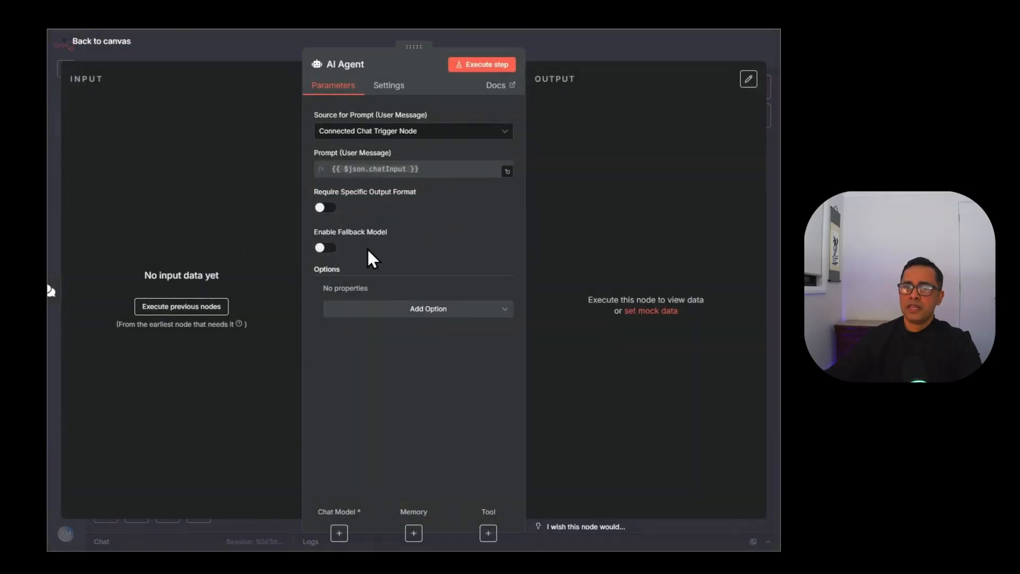
left_click(554, 57)
left_click_drag(206, 236, 159, 201)
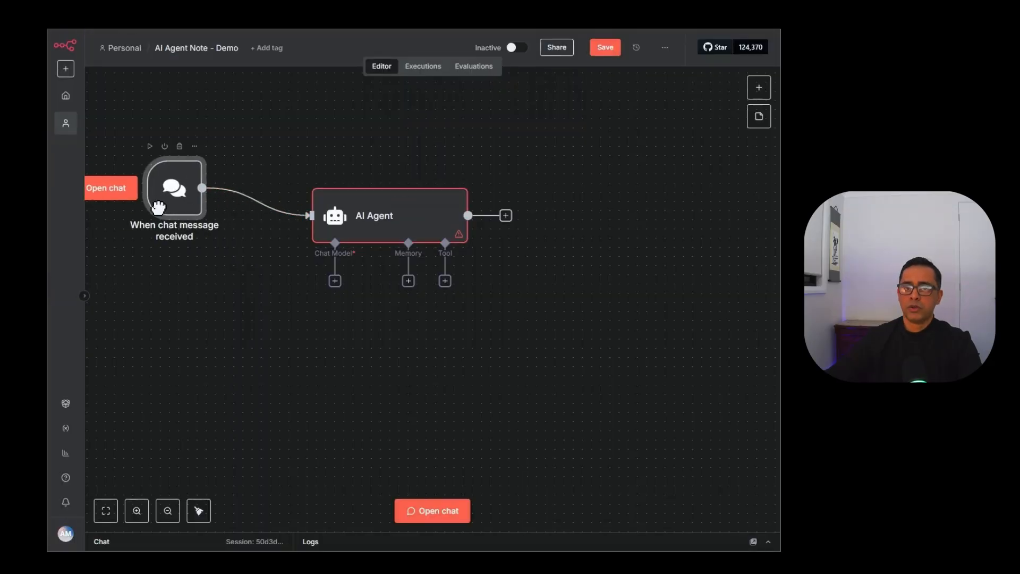
left_click_drag(435, 235, 400, 201)
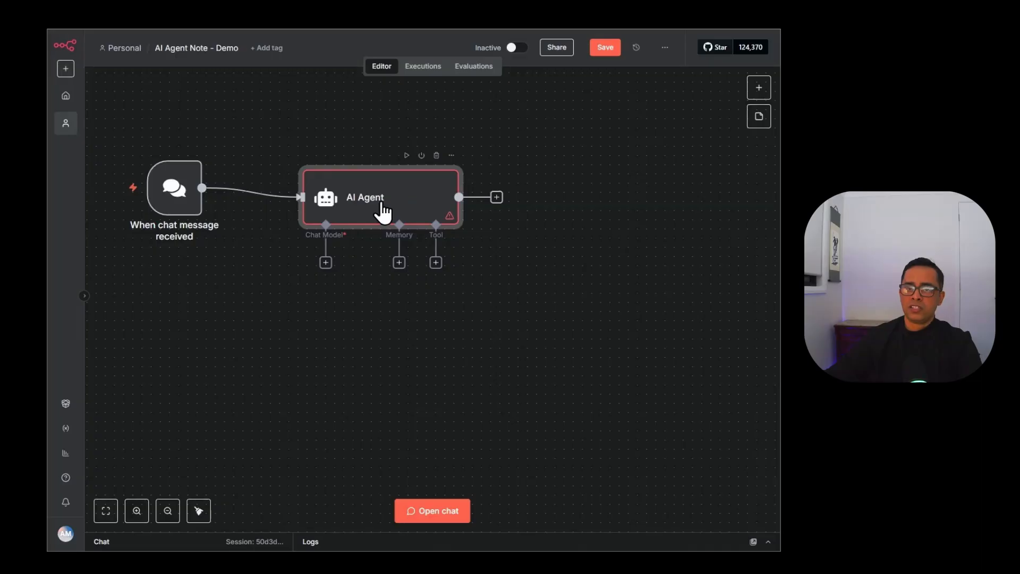
Rename the AI Agent node to 'Main Agent'.
double_click(382, 214)
left_click_drag(327, 64, 372, 68)
type("Main Agent")
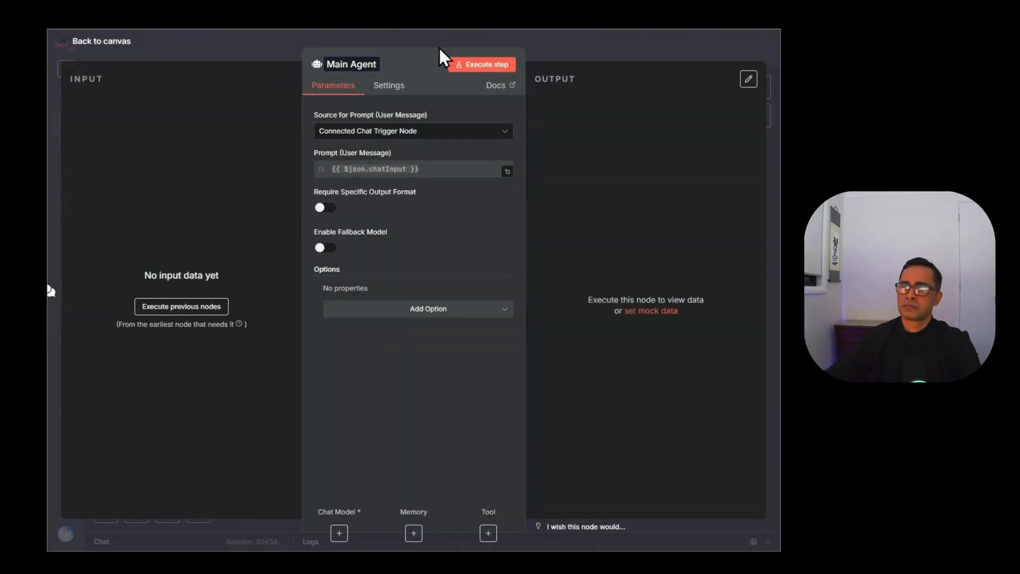
key("Escape")
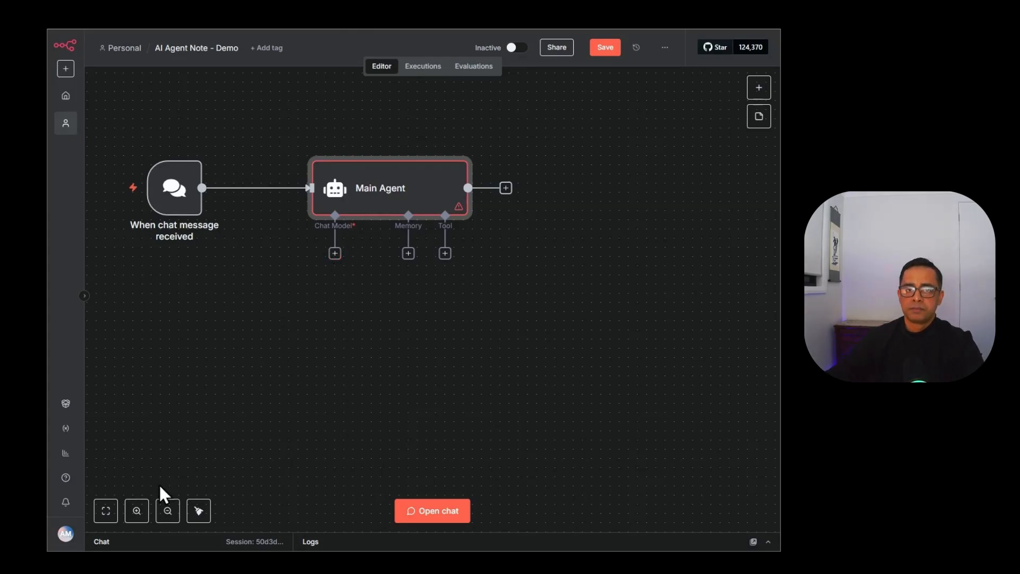
Attach an OpenAI Chat Model to the Main Agent's Chat Model input.
left_click(335, 254)
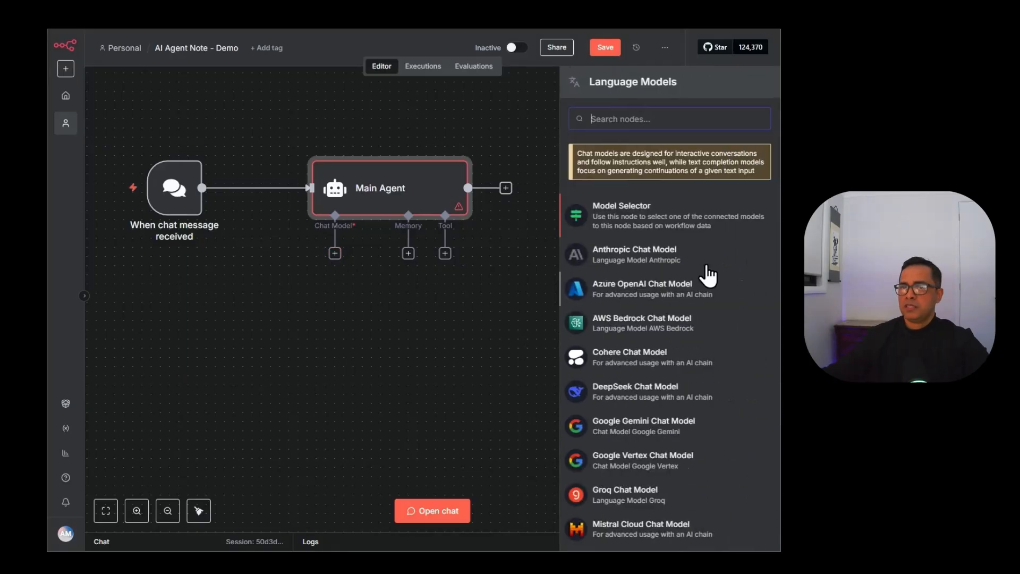
scroll(638, 263, "down", 3)
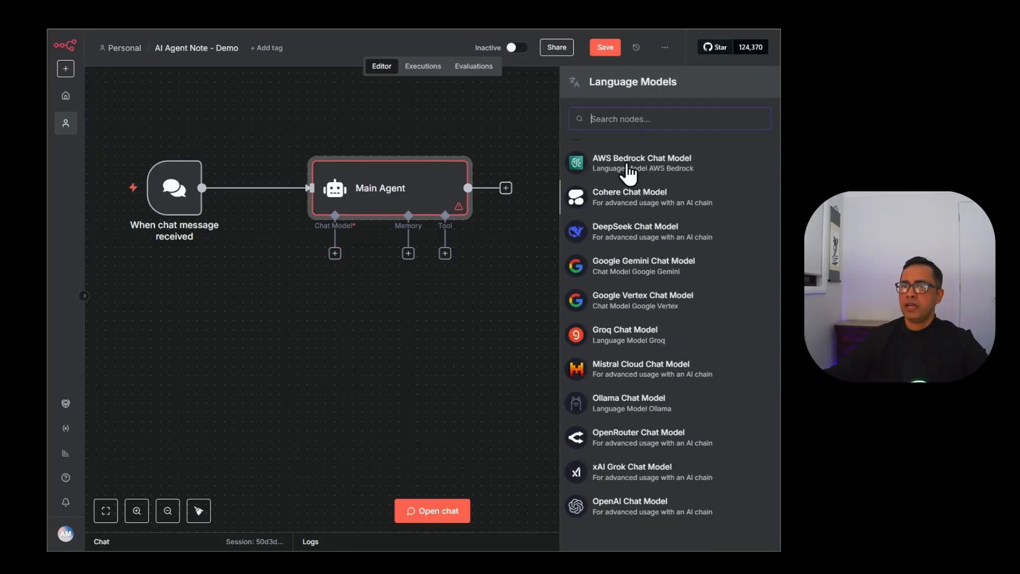
scroll(635, 160, "up", 3)
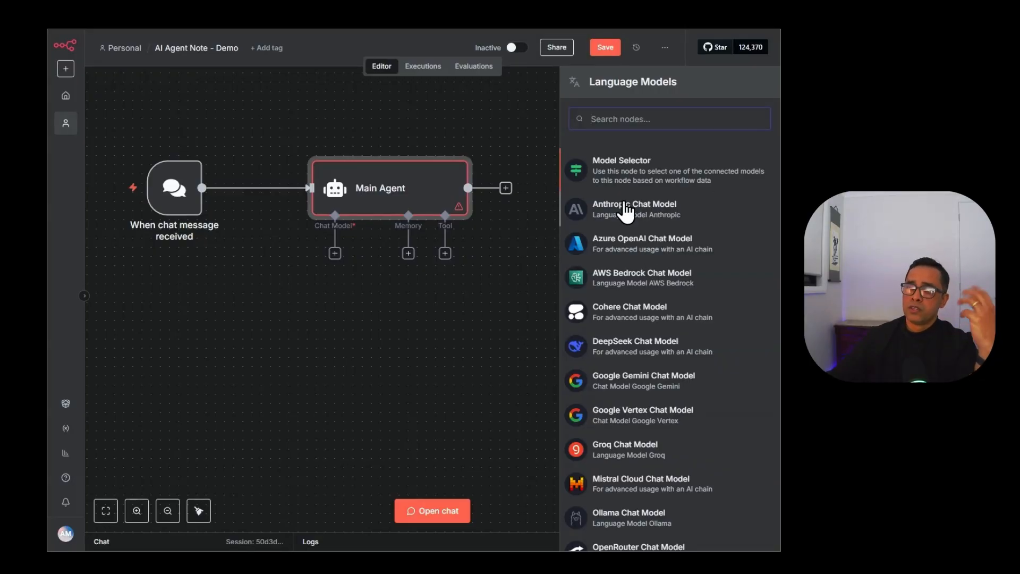
scroll(649, 234, "down", 3)
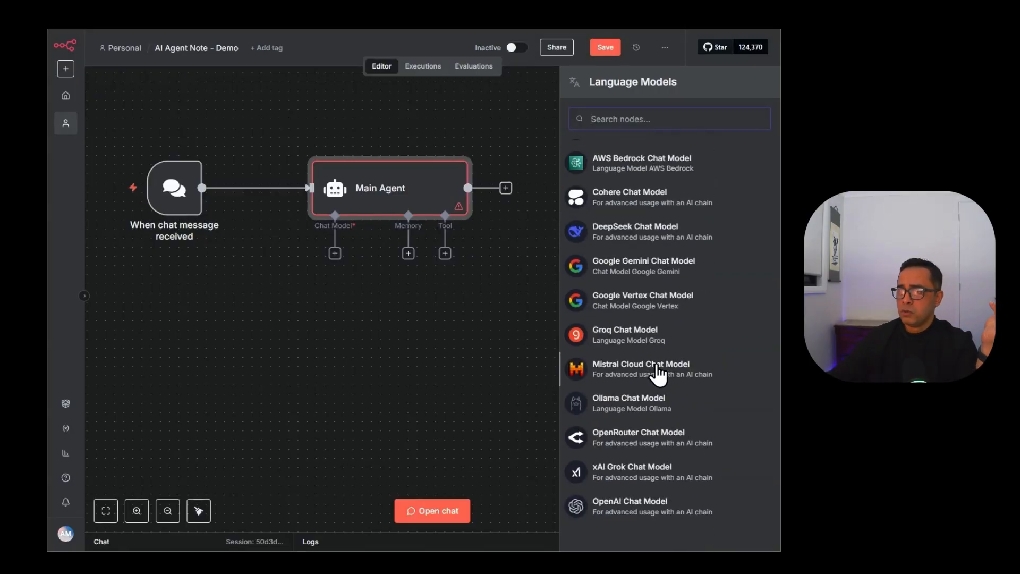
left_click(628, 504)
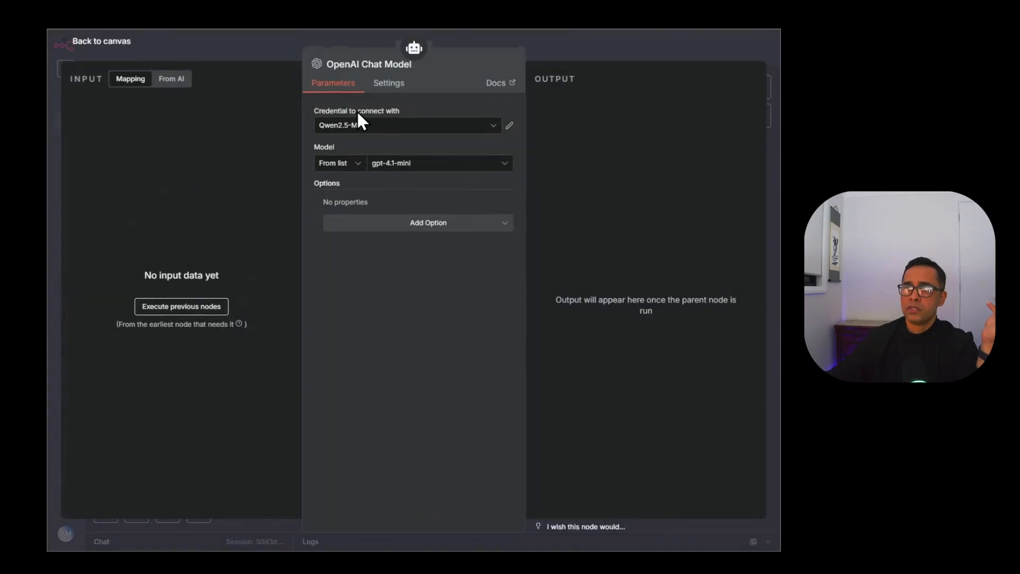
Set the chat model's credential to OpenAi account, then start a new OpenAI credential.
left_click(353, 126)
left_click(380, 216)
left_click(423, 169)
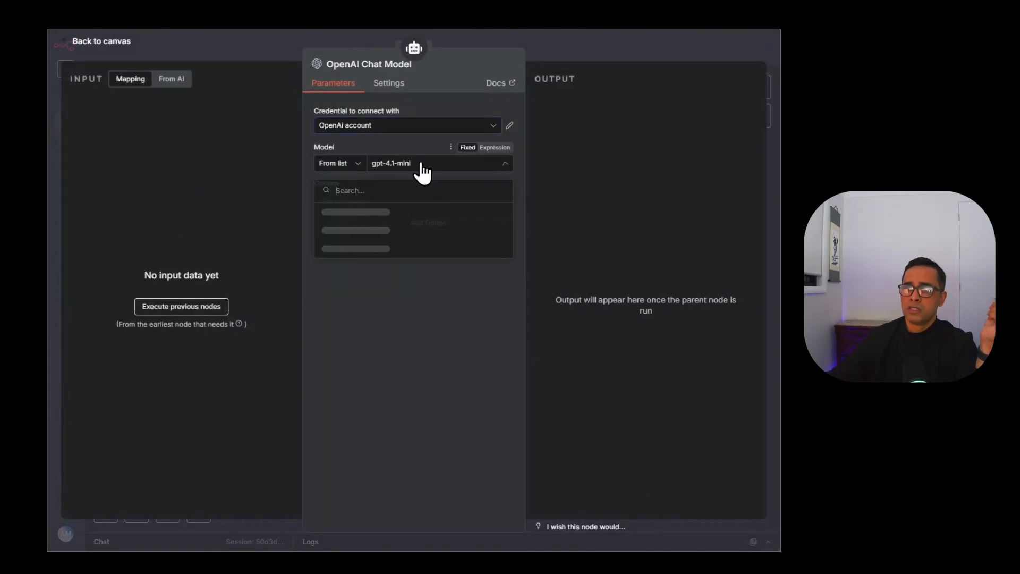
left_click(414, 127)
left_click(458, 96)
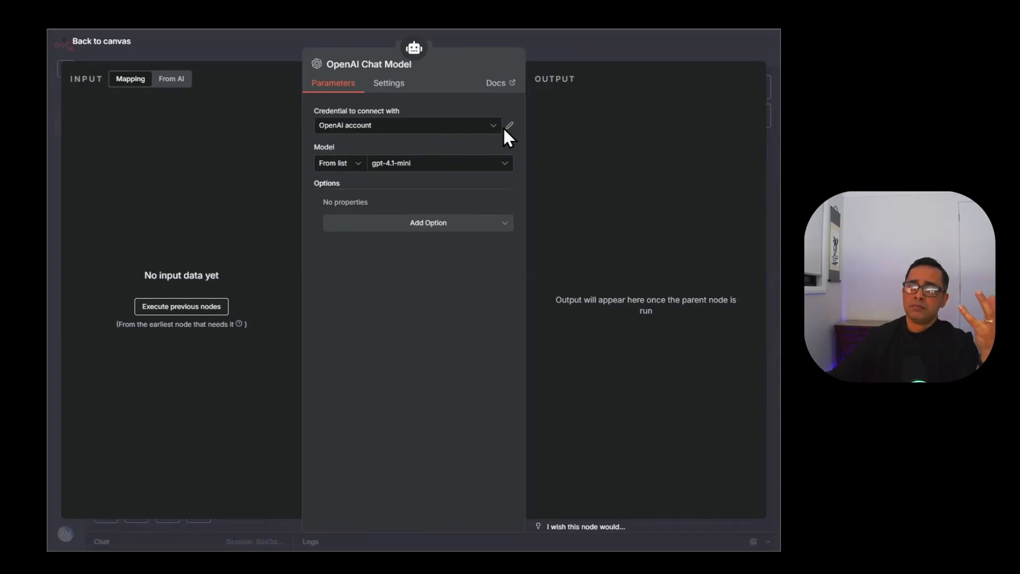
left_click(342, 126)
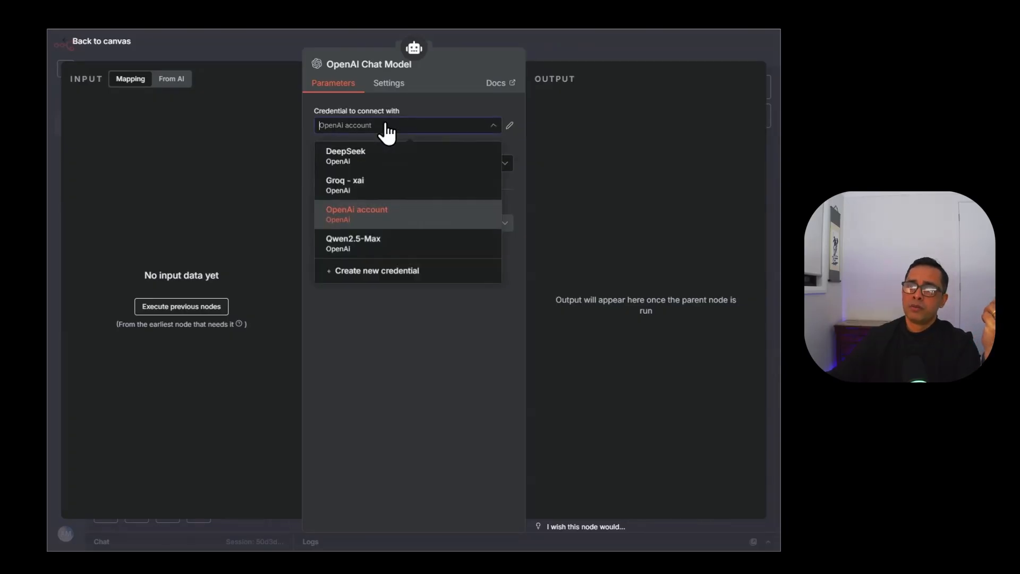
left_click(371, 217)
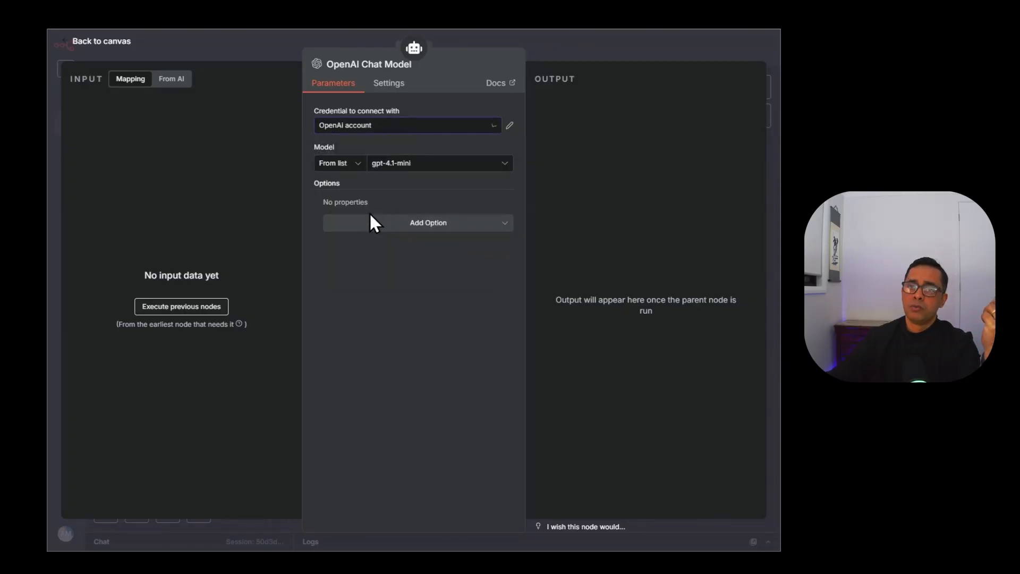
left_click(382, 133)
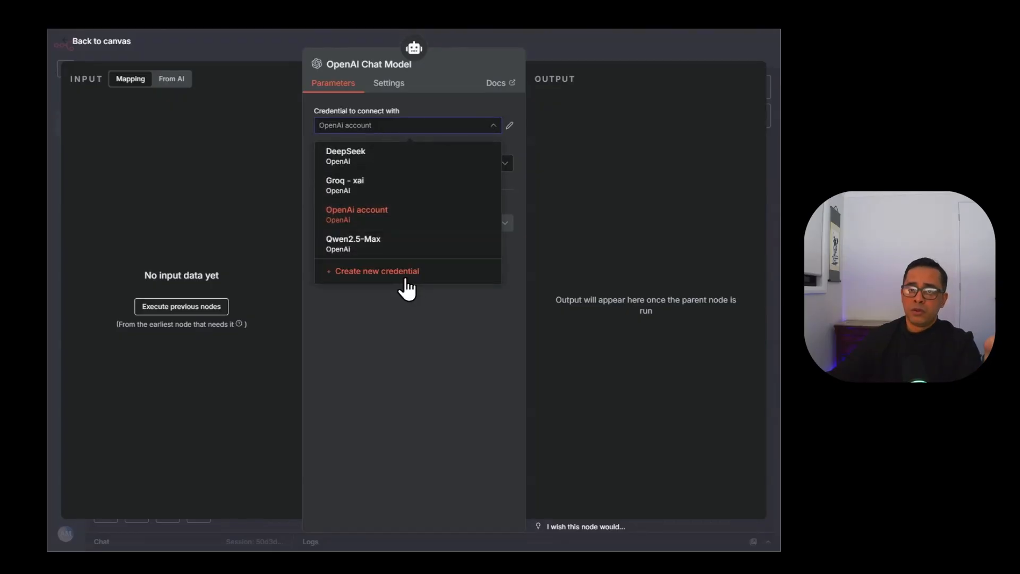
left_click(407, 289)
Clear the prefilled API Key in the new OpenAi account 2 credential.
left_click_drag(353, 196, 237, 201)
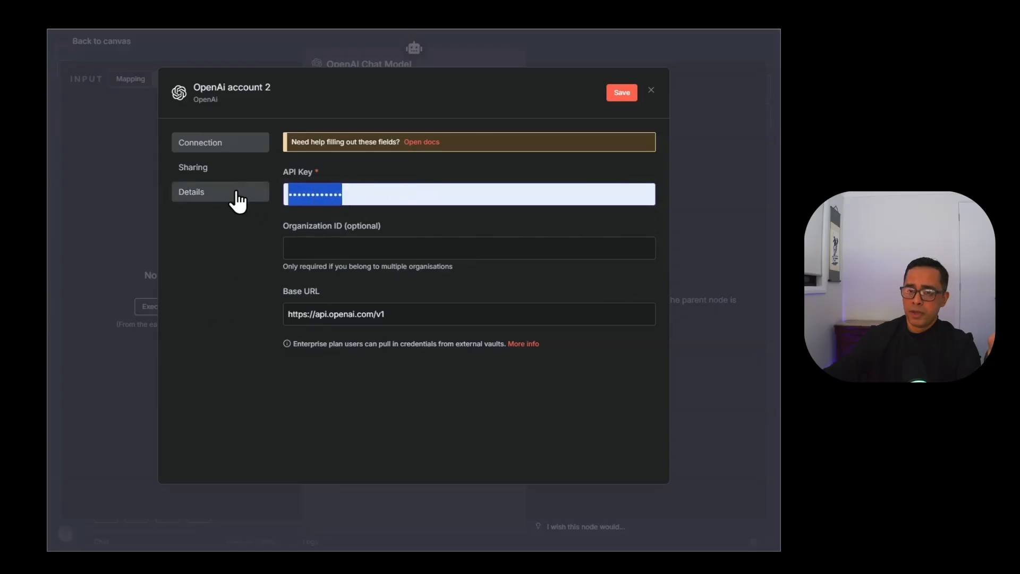
key("BackSpace")
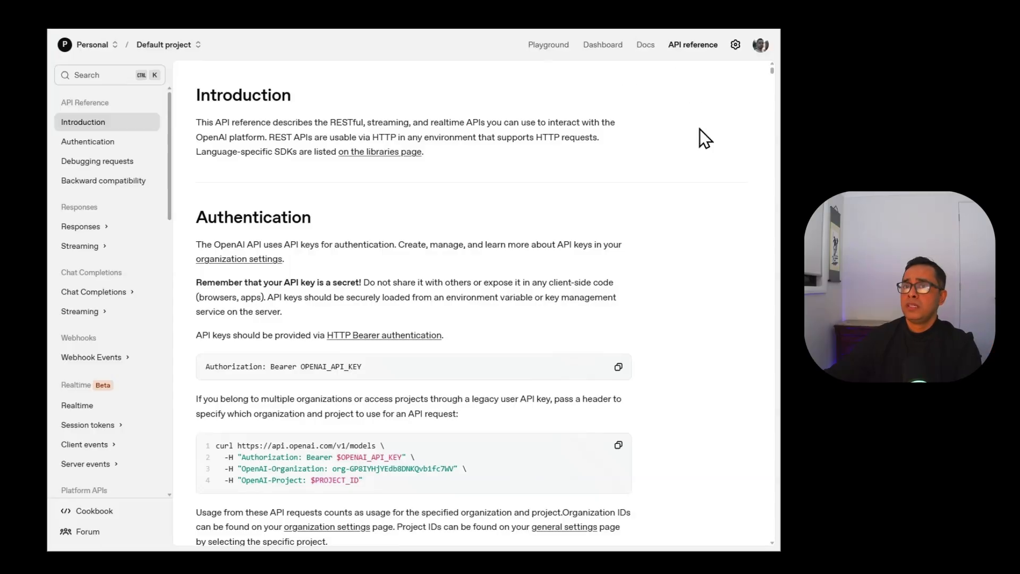
Go to the OpenAI Platform project's API keys page and start a new secret key.
left_click(735, 45)
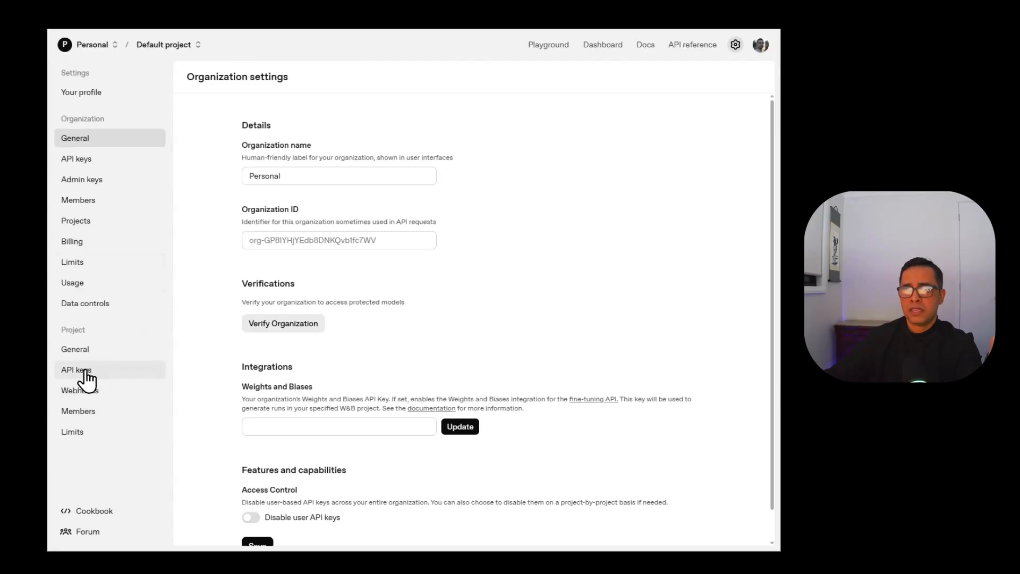
left_click(76, 370)
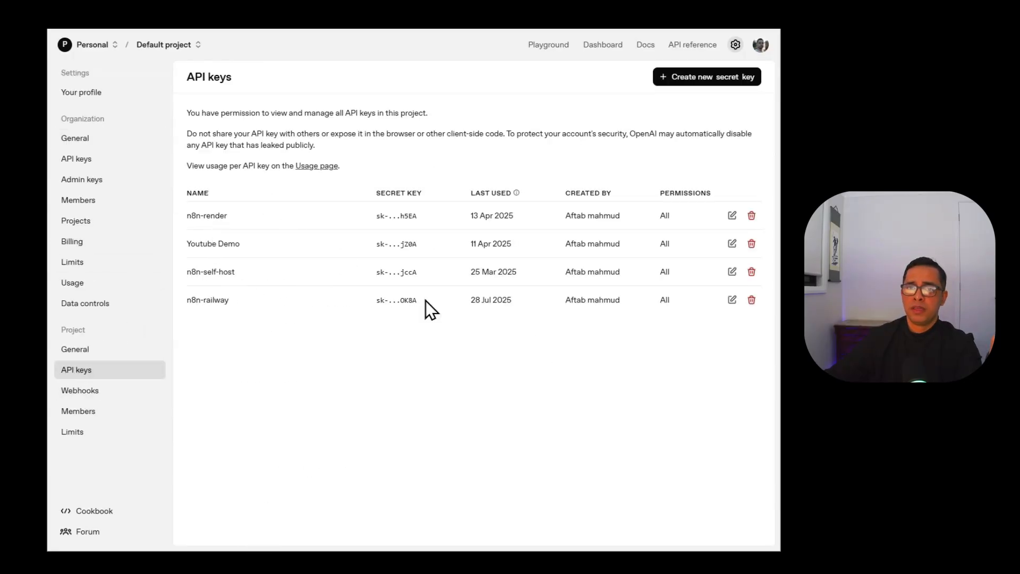
left_click(703, 80)
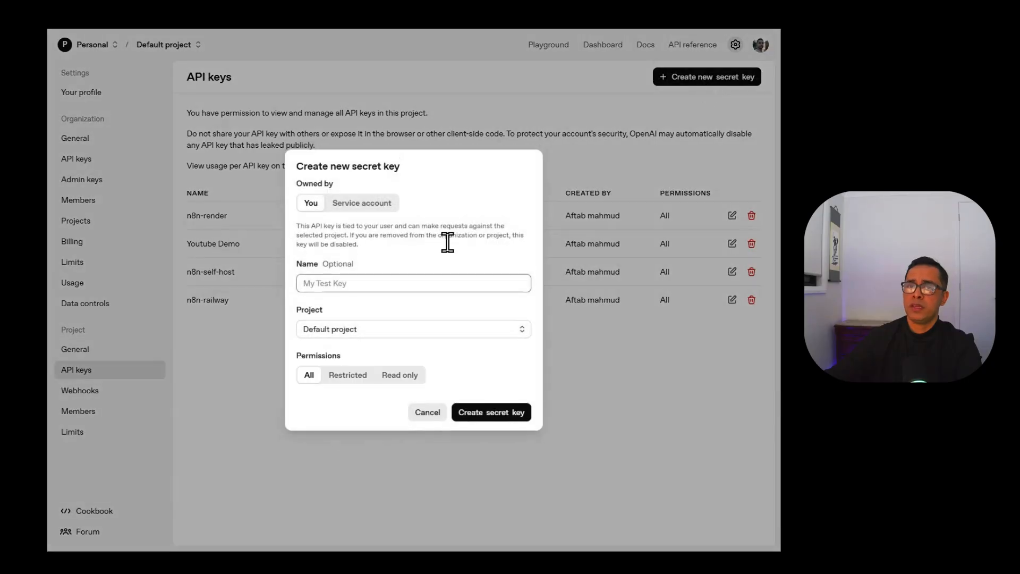
Generate and copy a secret key named test, then discard the unsaved n8n credential.
type("test")
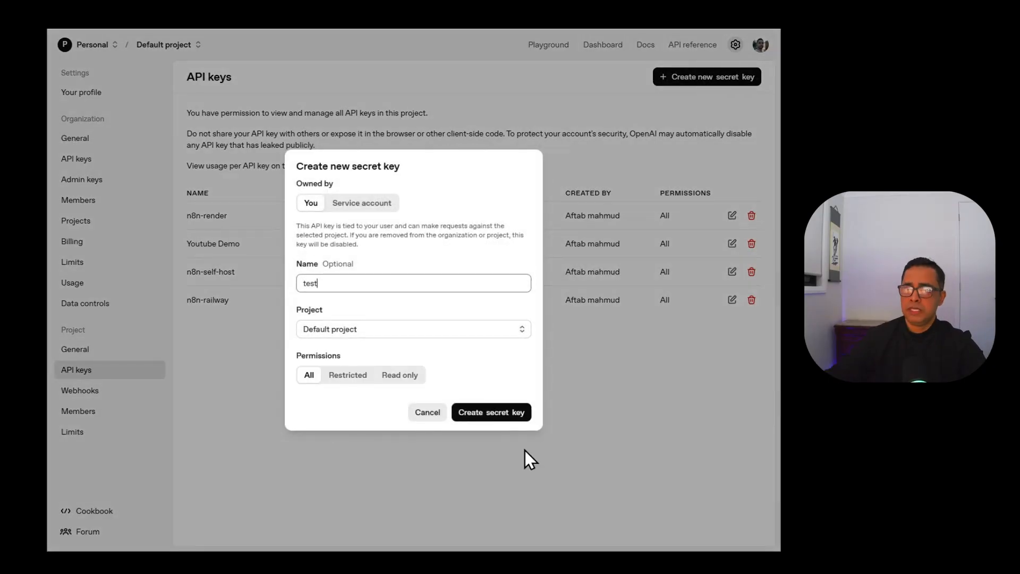
left_click(517, 418)
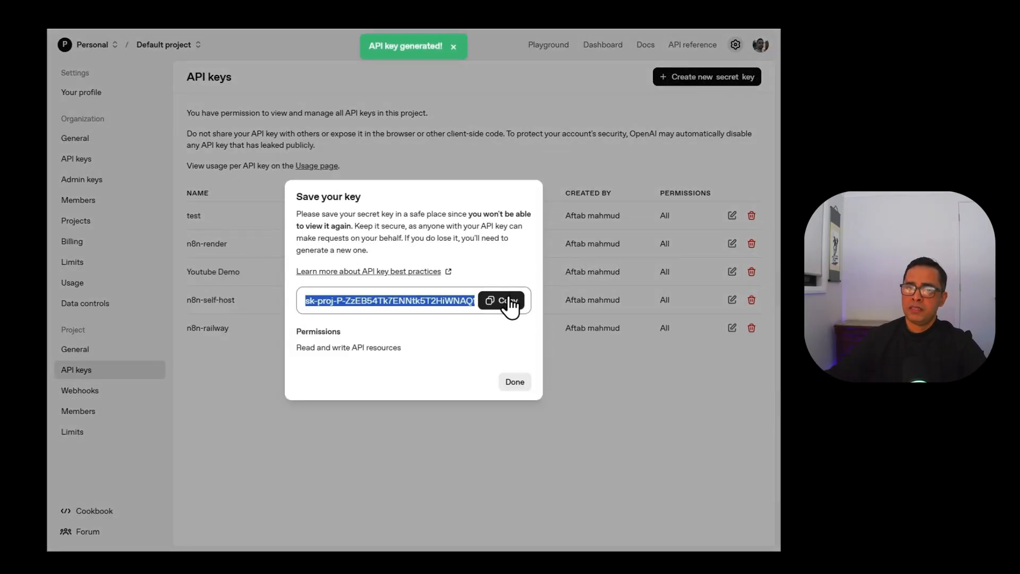
left_click(509, 305)
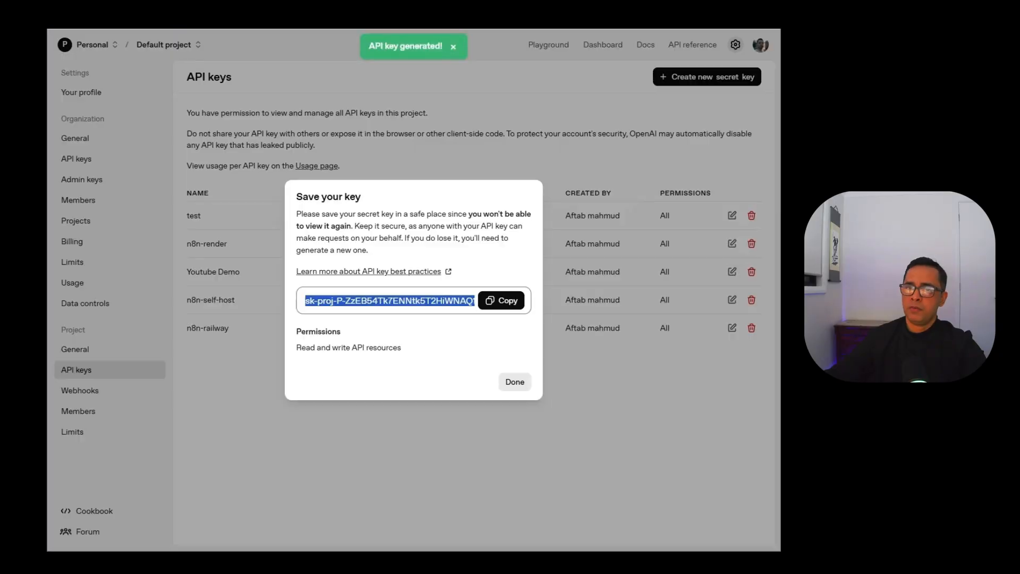
left_click(513, 383)
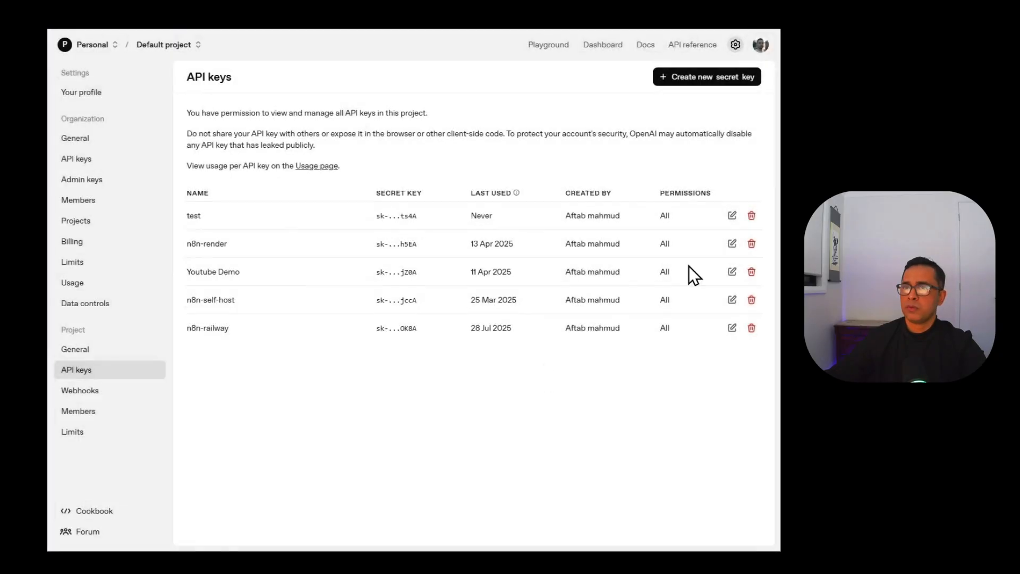
left_click(753, 215)
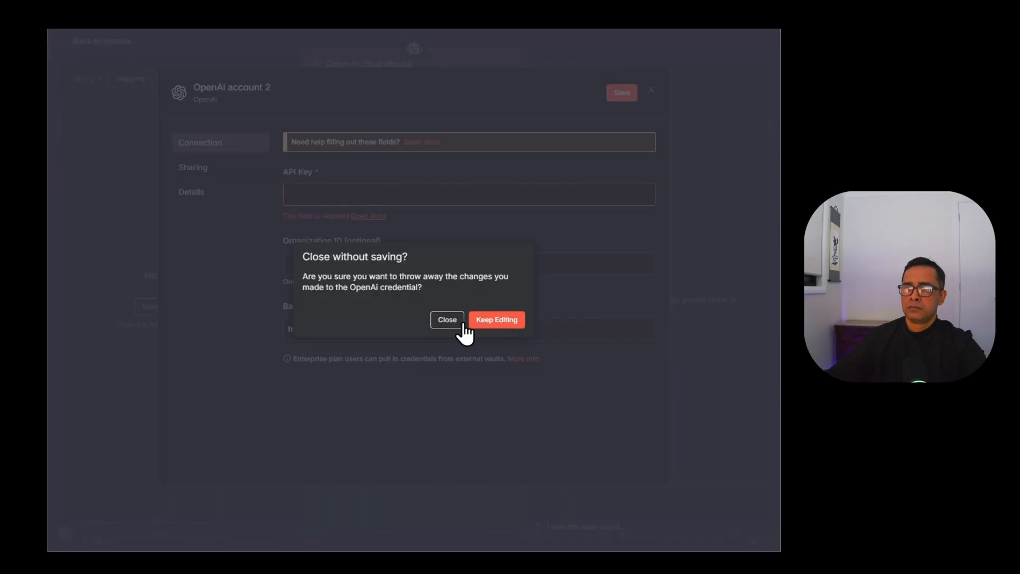
left_click(452, 320)
Switch the OpenAI Chat Model from gpt-4.1-mini to gpt-4.1, then browse its Add Option list.
left_click(399, 166)
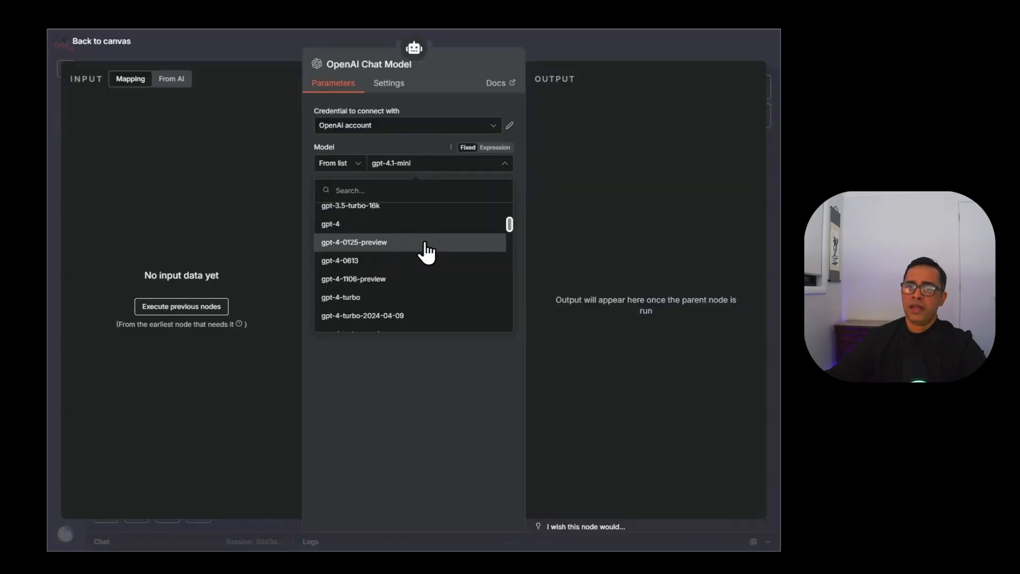
scroll(425, 250, "down", 5)
scroll(426, 250, "down", 3)
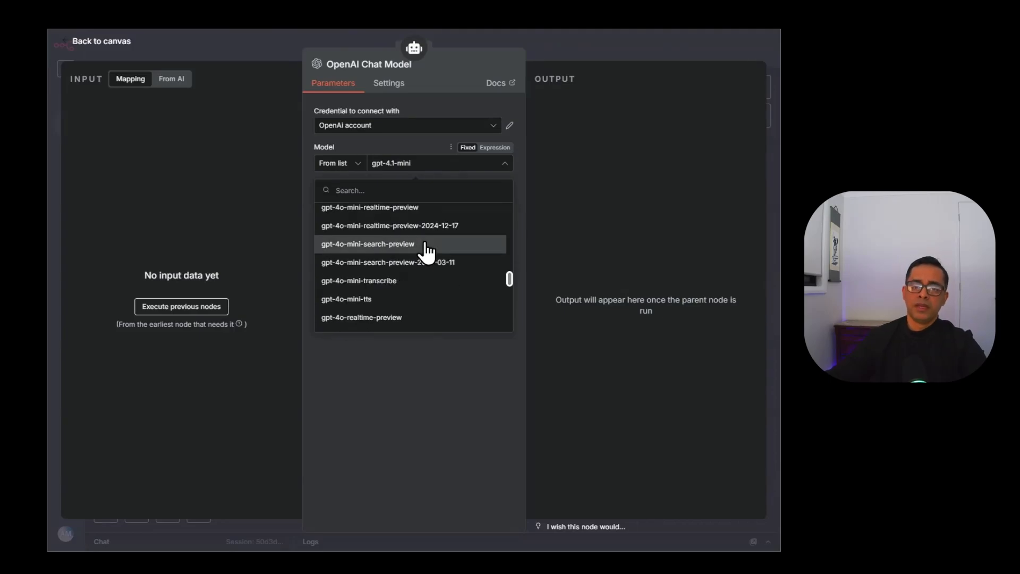
scroll(426, 251, "up", 10)
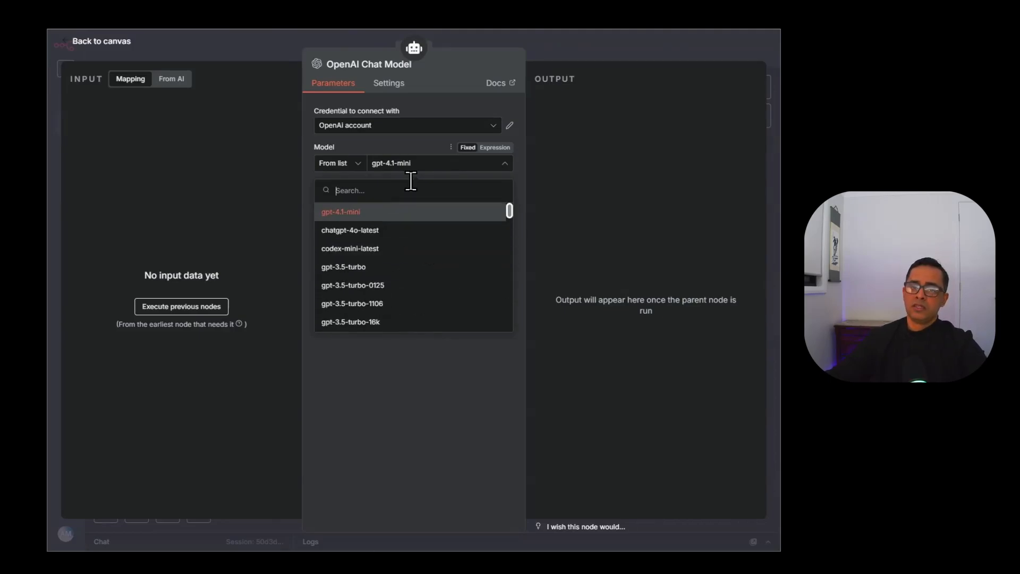
type("4.1")
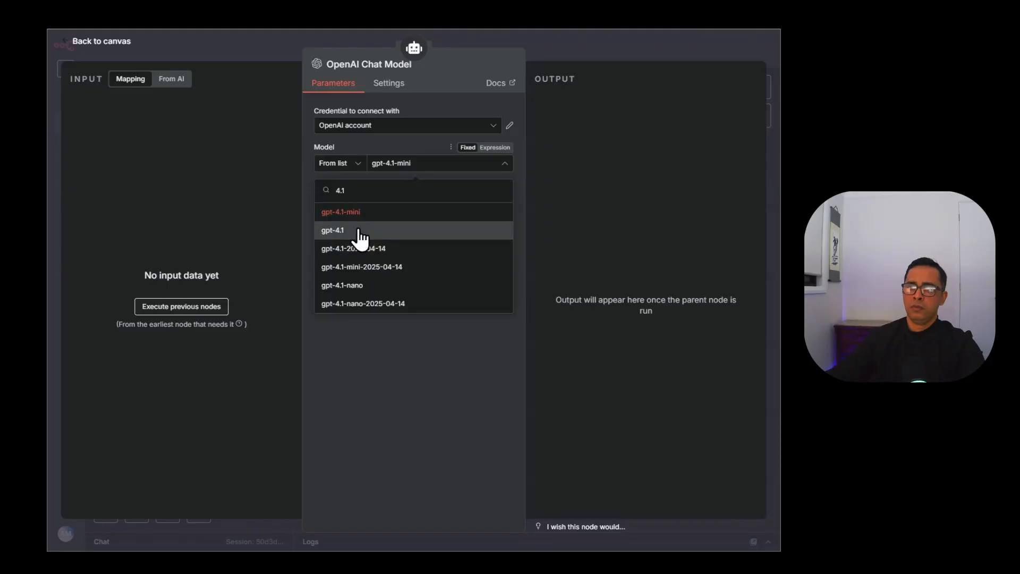
left_click(359, 234)
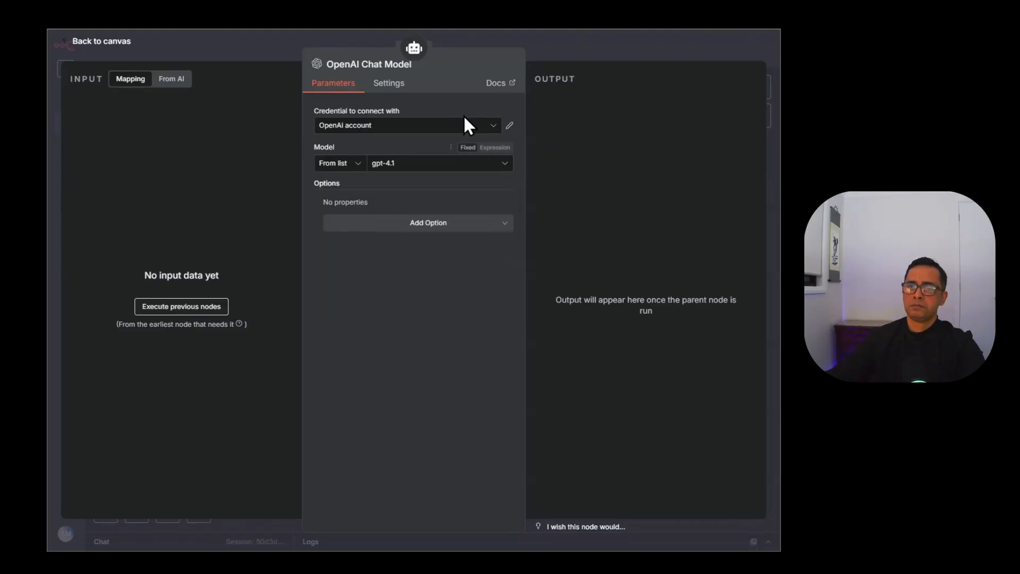
left_click(428, 222)
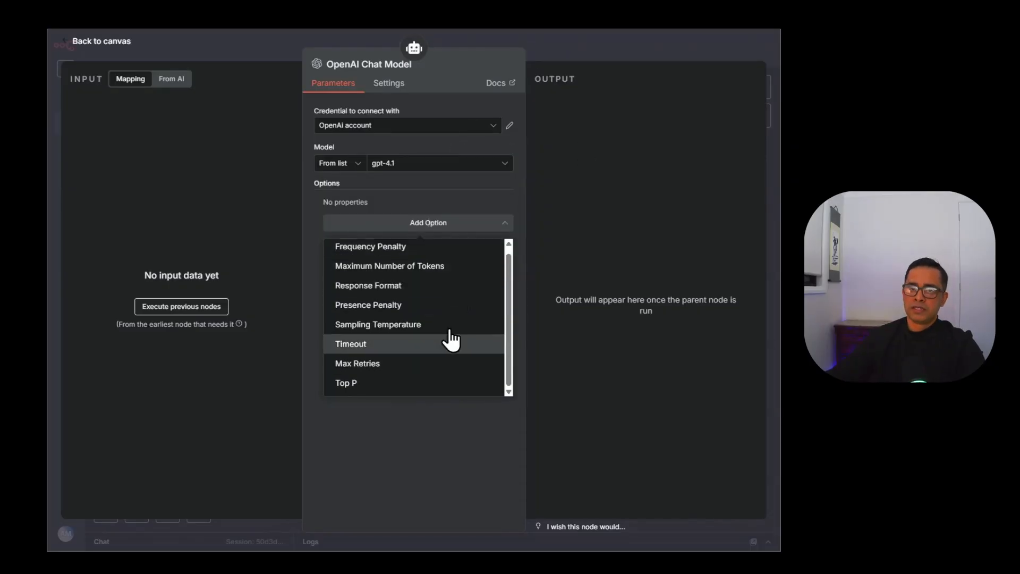
scroll(456, 254, "up", 1)
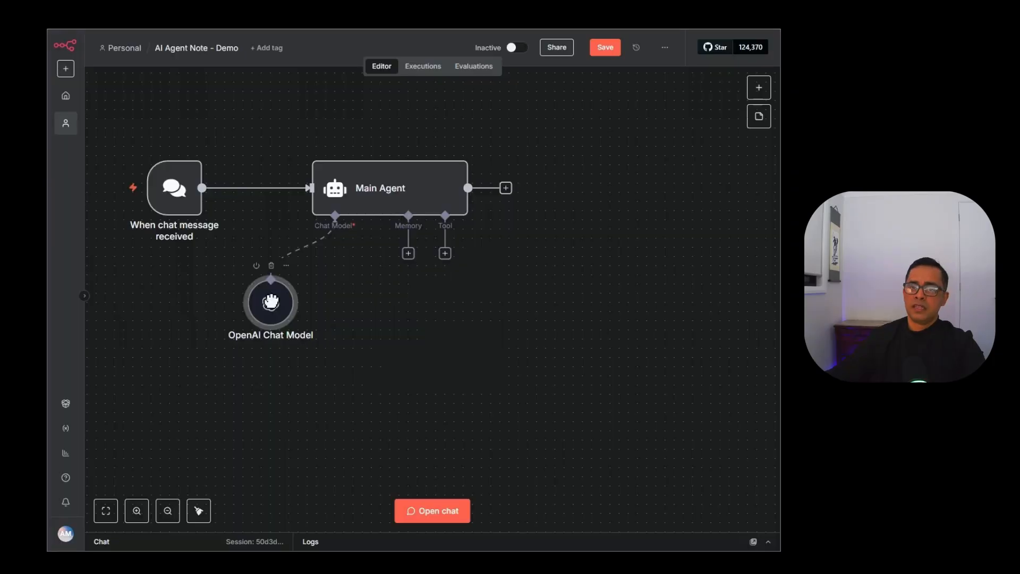
Attach a Simple Memory node to the Main Agent and place it beside the OpenAI Chat Model below.
left_click(408, 253)
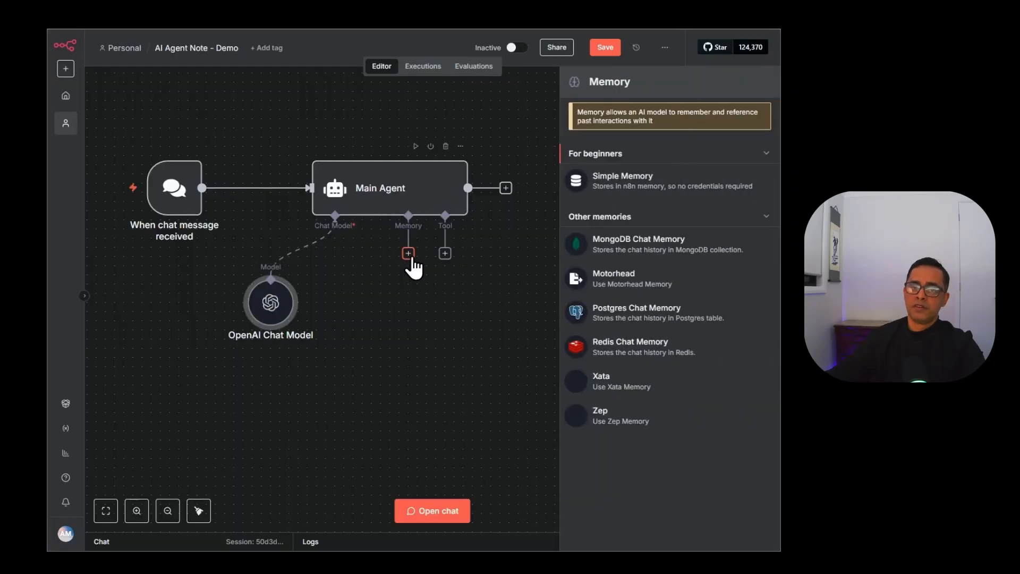
left_click(629, 191)
left_click(569, 48)
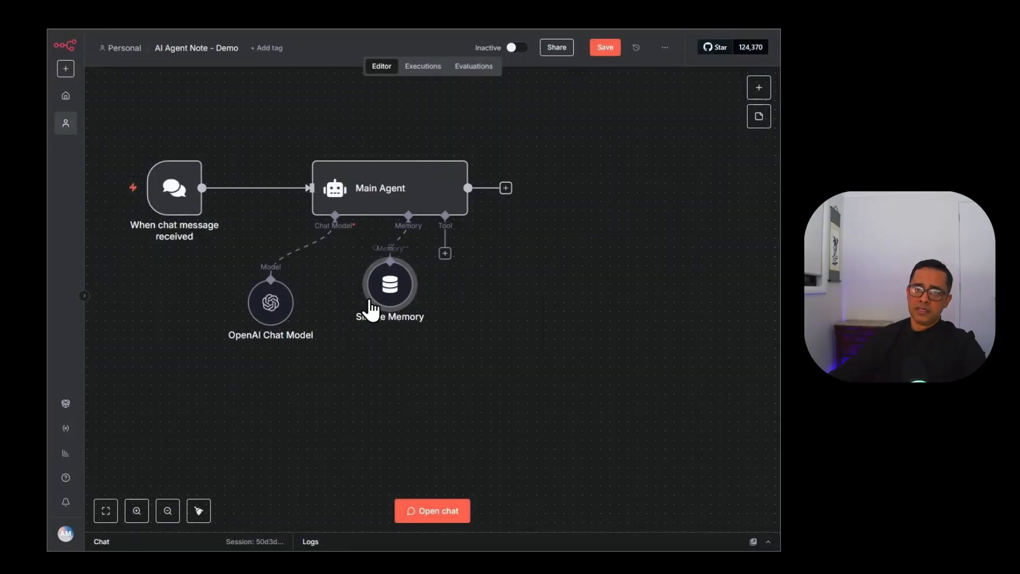
left_click_drag(270, 302, 234, 312)
left_click_drag(401, 292, 372, 319)
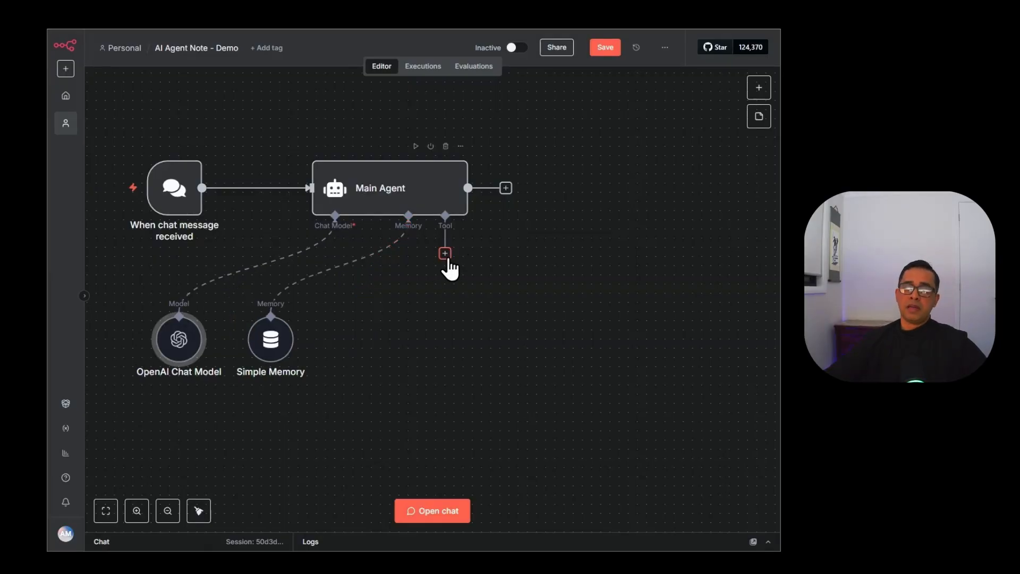
Search 'ai age' among the Main Agent's tools and add an AI Agent Tool as a sub-agent.
left_click(446, 253)
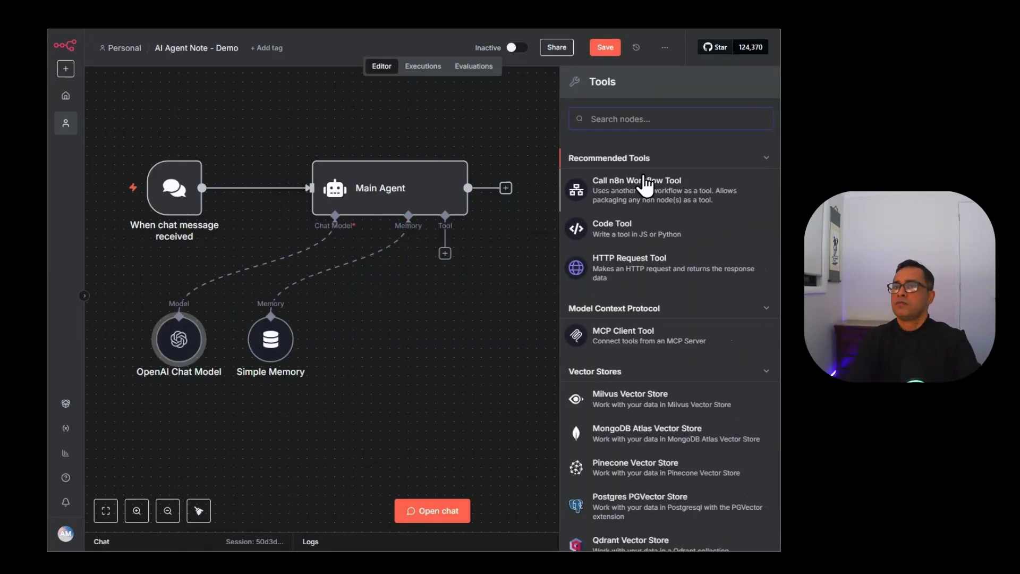
type("ai agent")
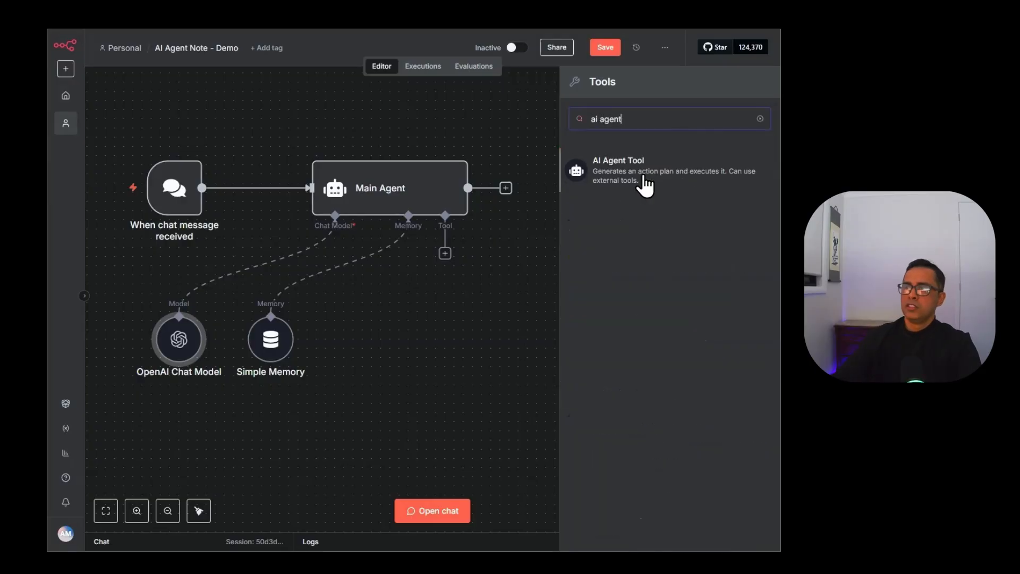
left_click(643, 174)
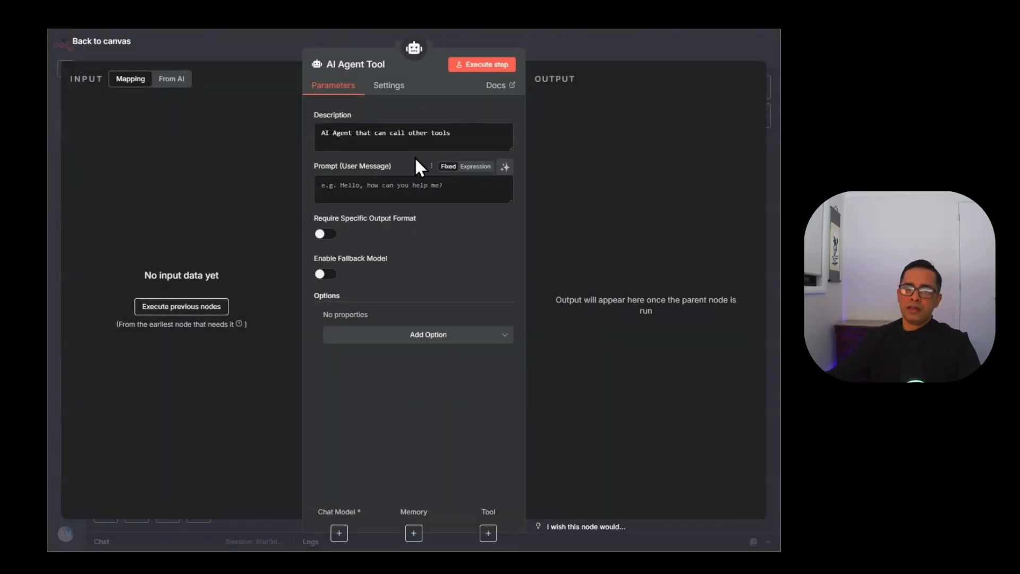
Rename the AI Agent Tool node to 'Email Agent'.
left_click(481, 138)
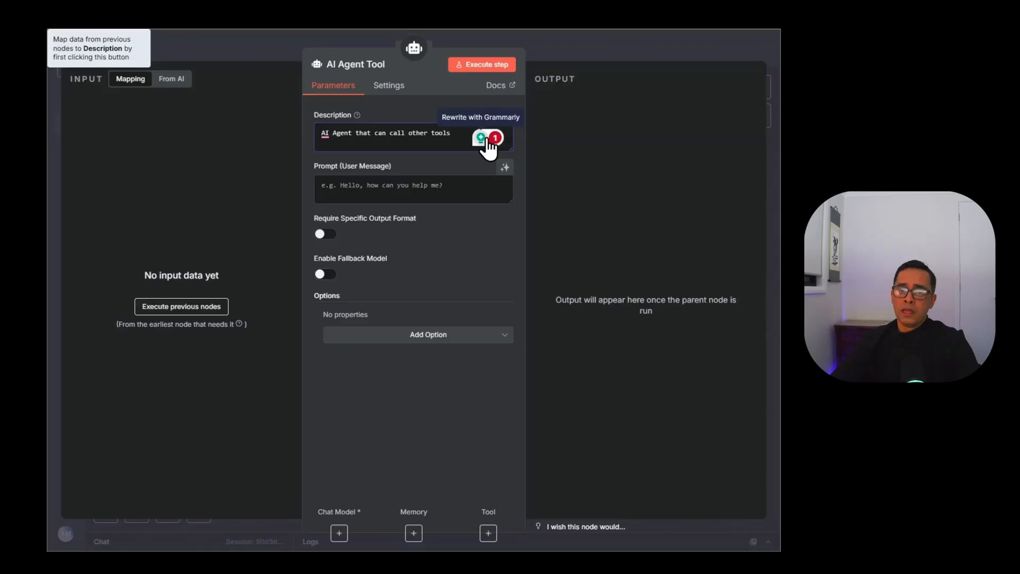
left_click(372, 63)
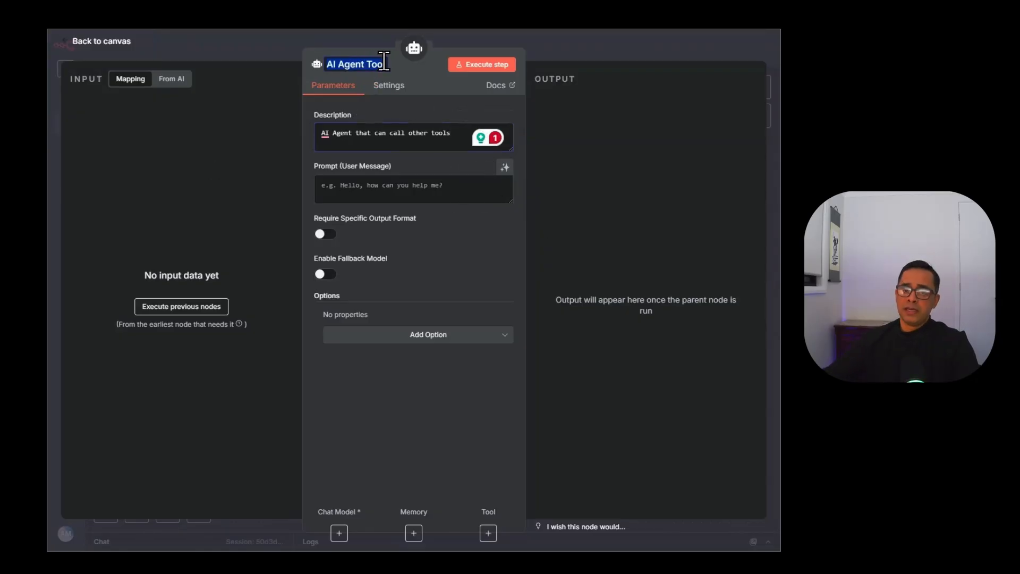
type("M")
key("BackSpace")
type("Email Agent")
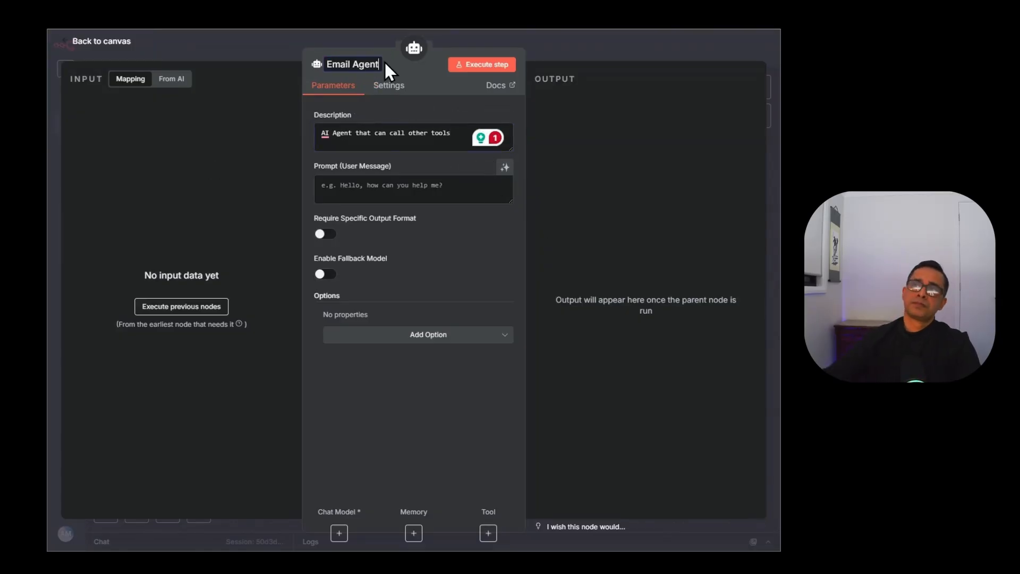
key("Return")
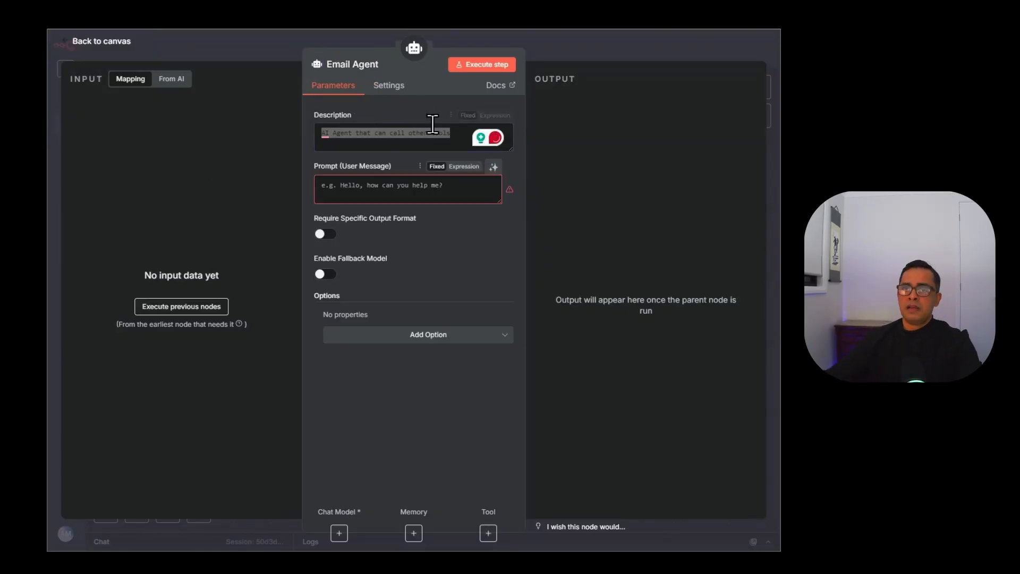
Replace its description with 'Use this tool to read email, draft and send email.', fixing the 'eamil' typo.
left_click(453, 134)
left_click_drag(458, 133, 321, 133)
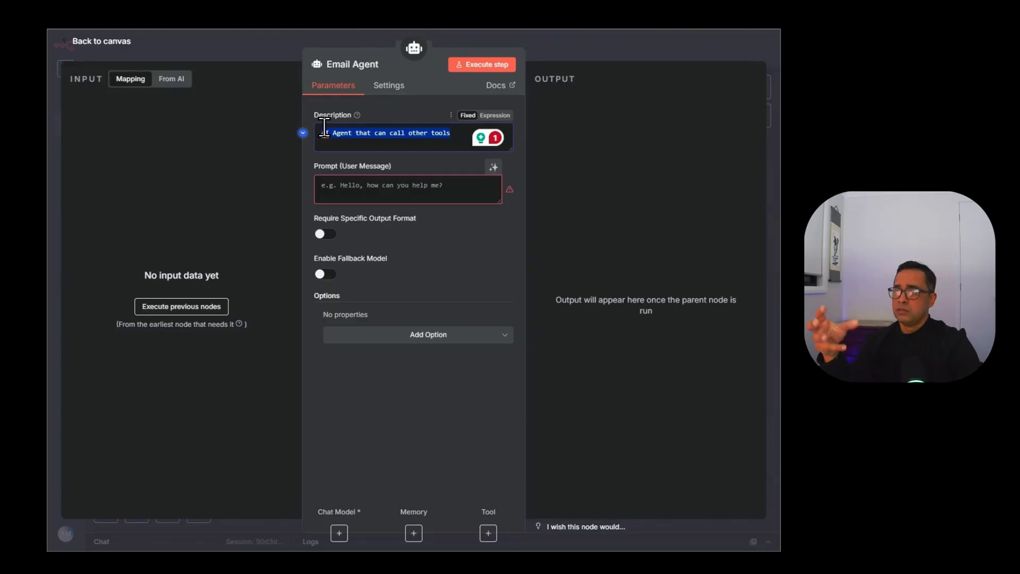
type("Use t")
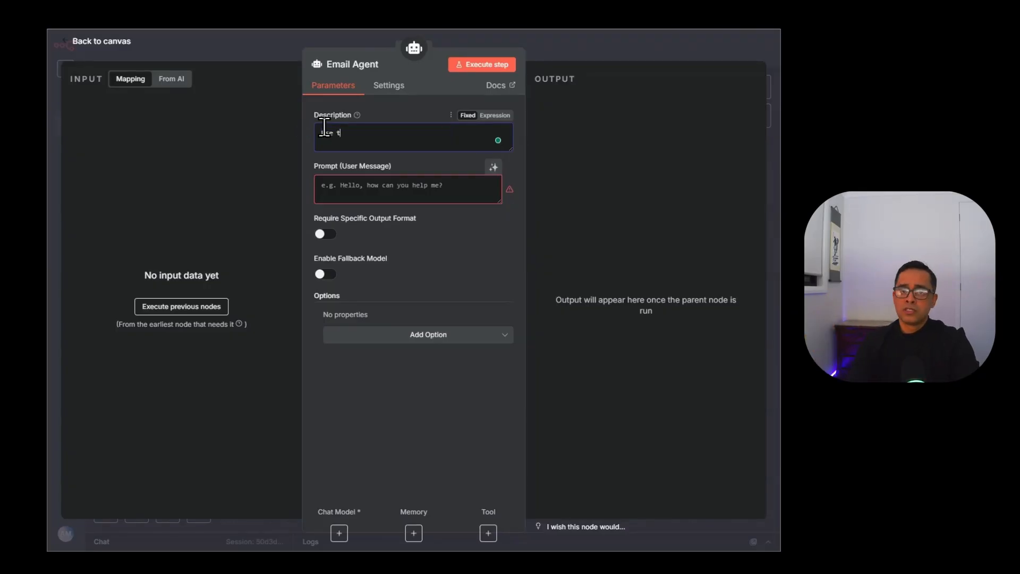
type("his tool to read eam")
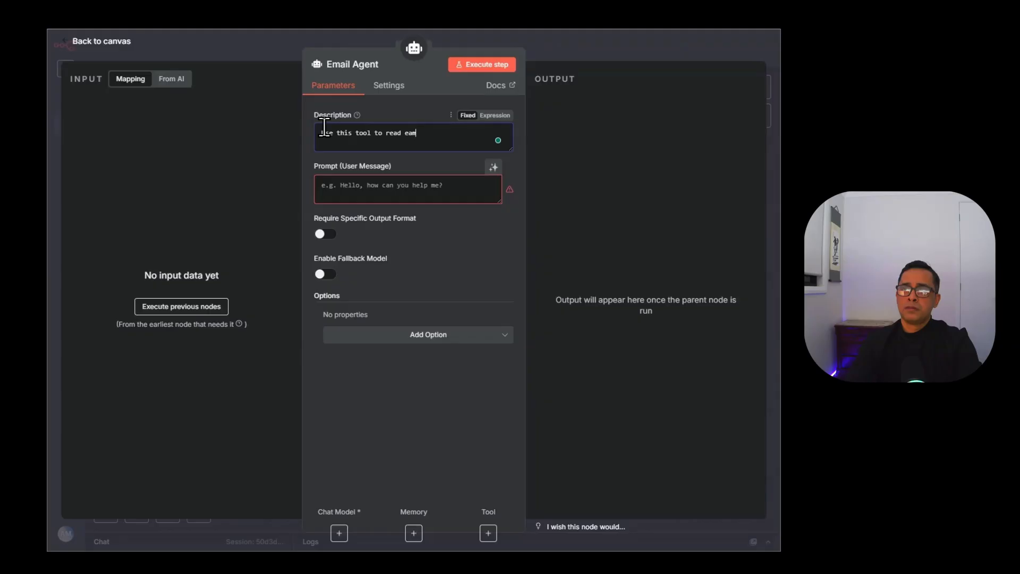
type("il")
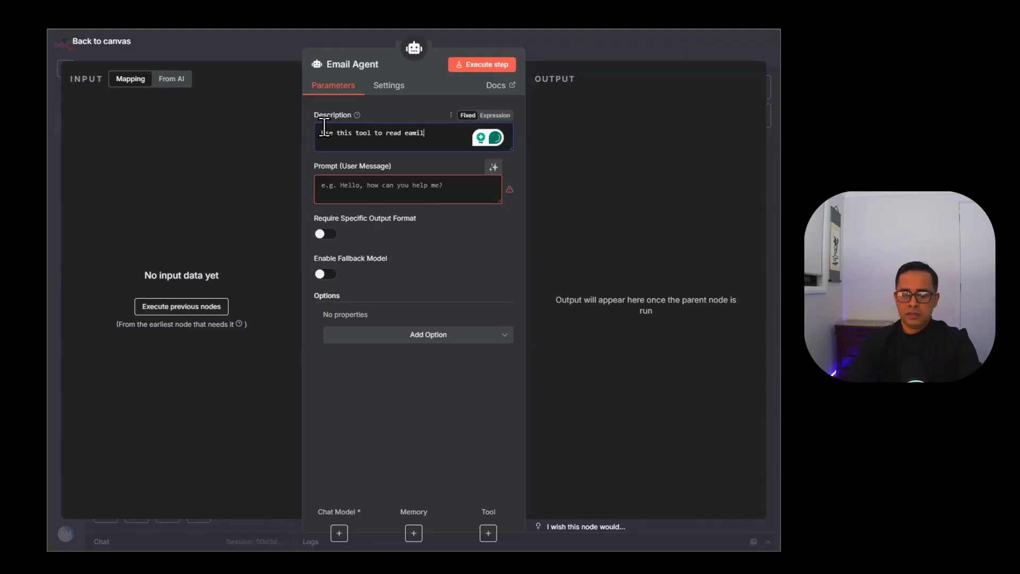
type(", draft and send email")
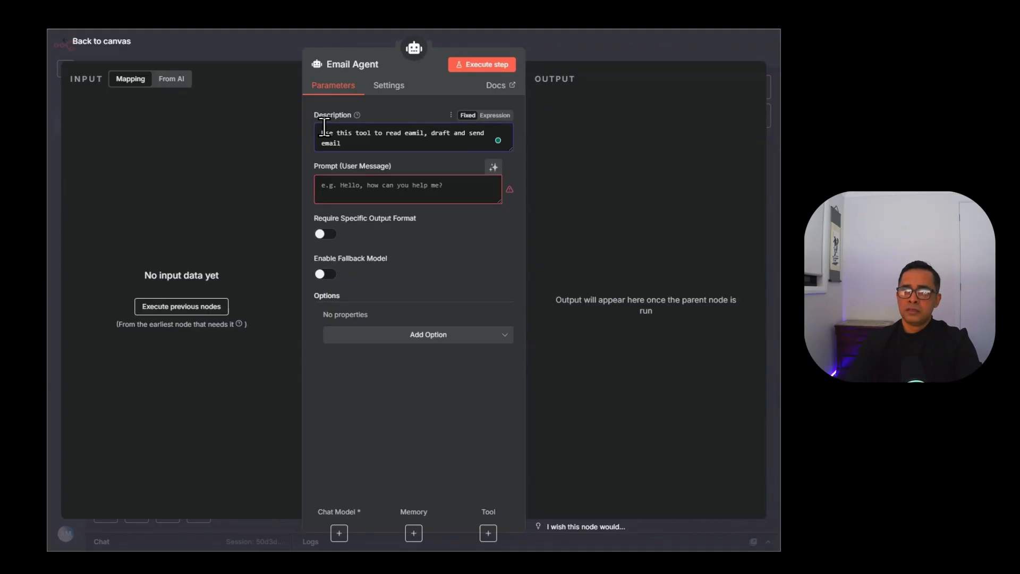
type(".")
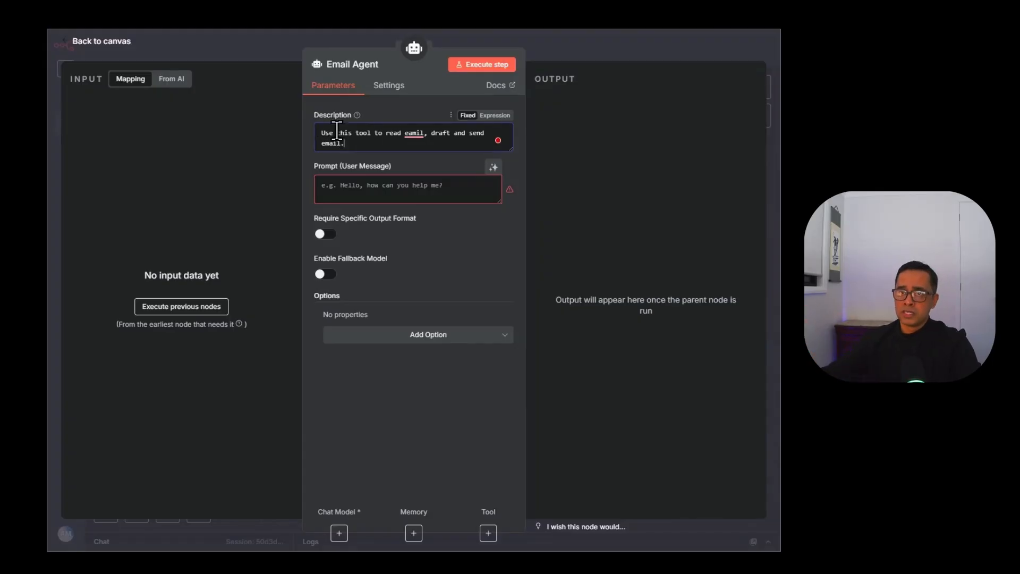
left_click(416, 134)
left_click(416, 165)
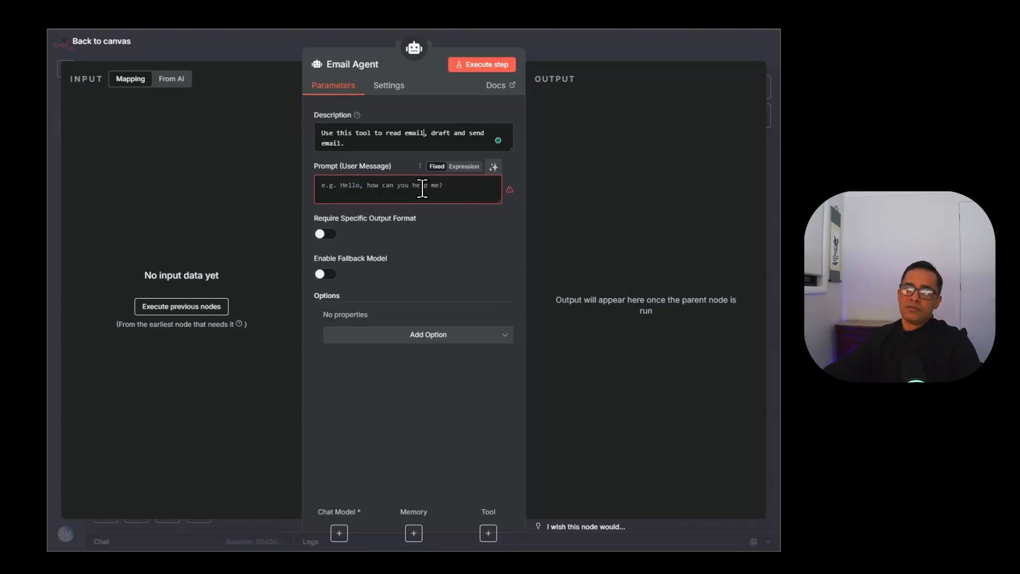
Let the model define Email Agent's prompt and add a system message to sign off with the user's name in quotes.
left_click(494, 168)
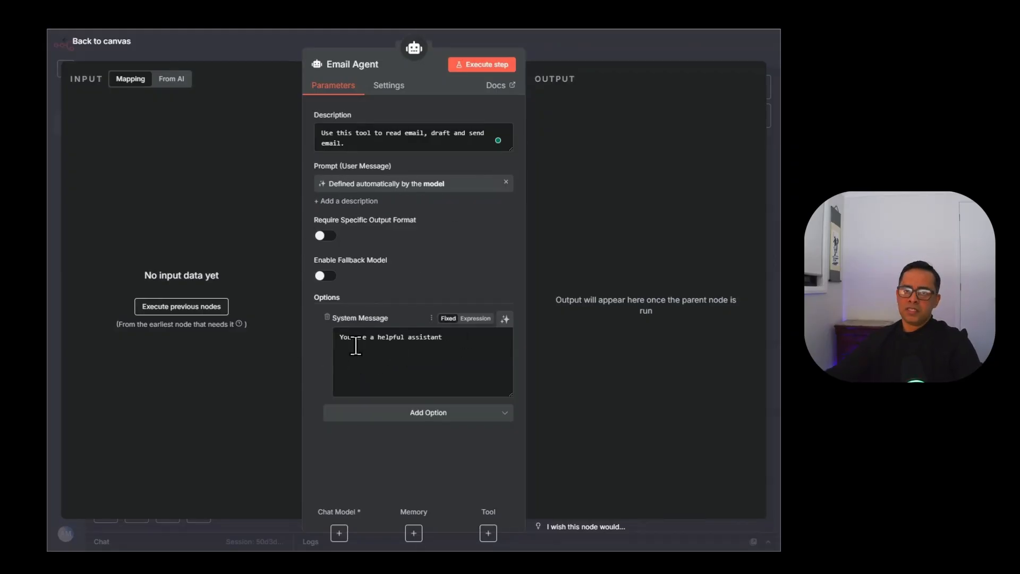
left_click(463, 344)
type("and")
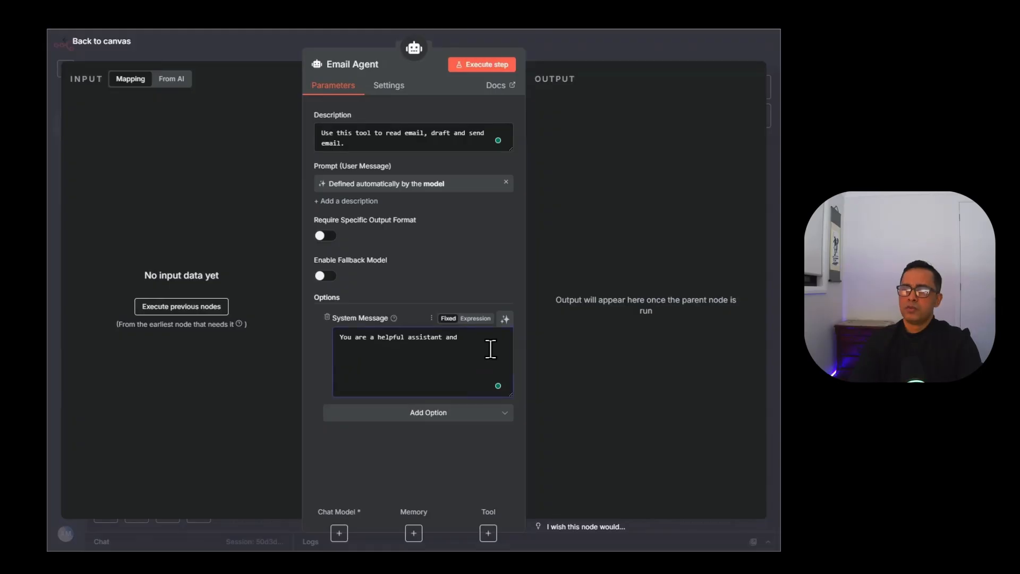
type(" sign")
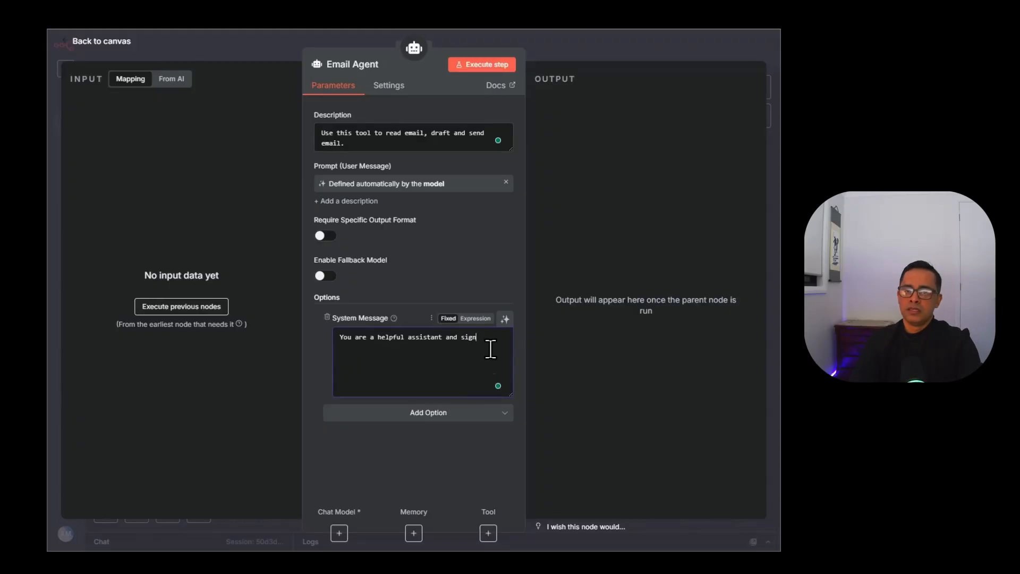
type("off as A")
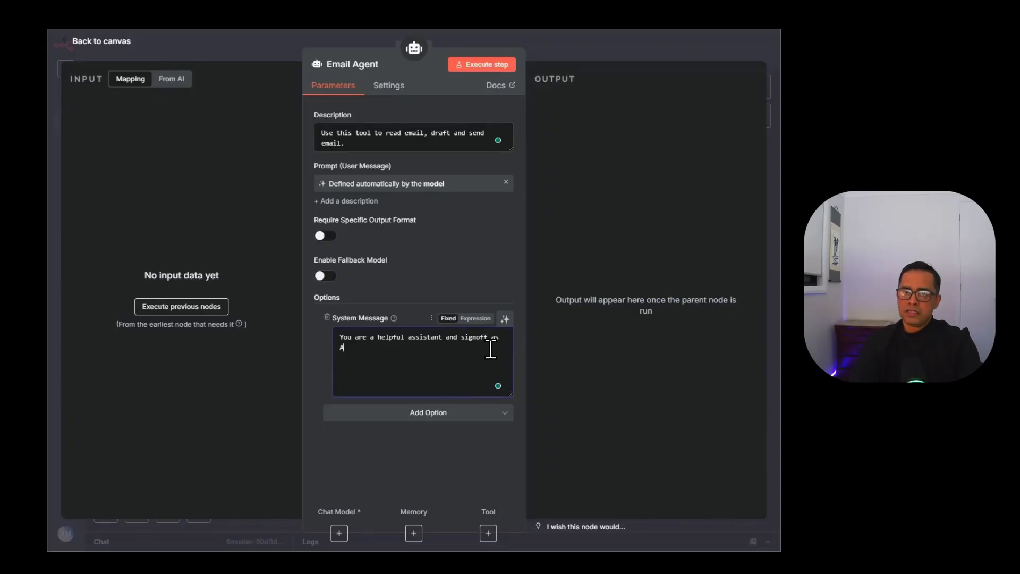
type("ftab")
key("BackSpace")
key("BackSpace")
key("BackSpace")
key("BackSpace")
key("BackSpace")
key("BackSpace")
type("\"Af")
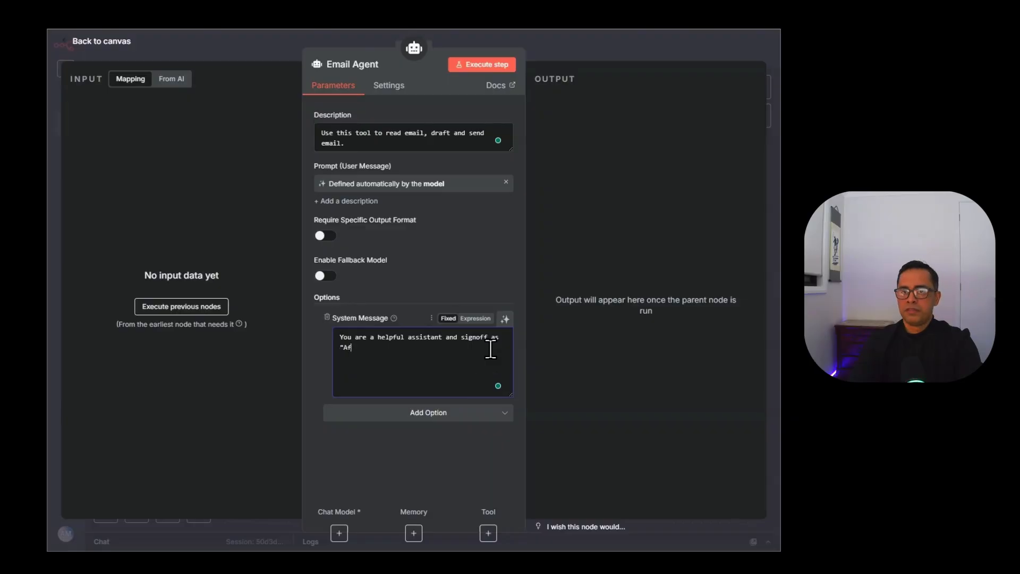
type("tab\"")
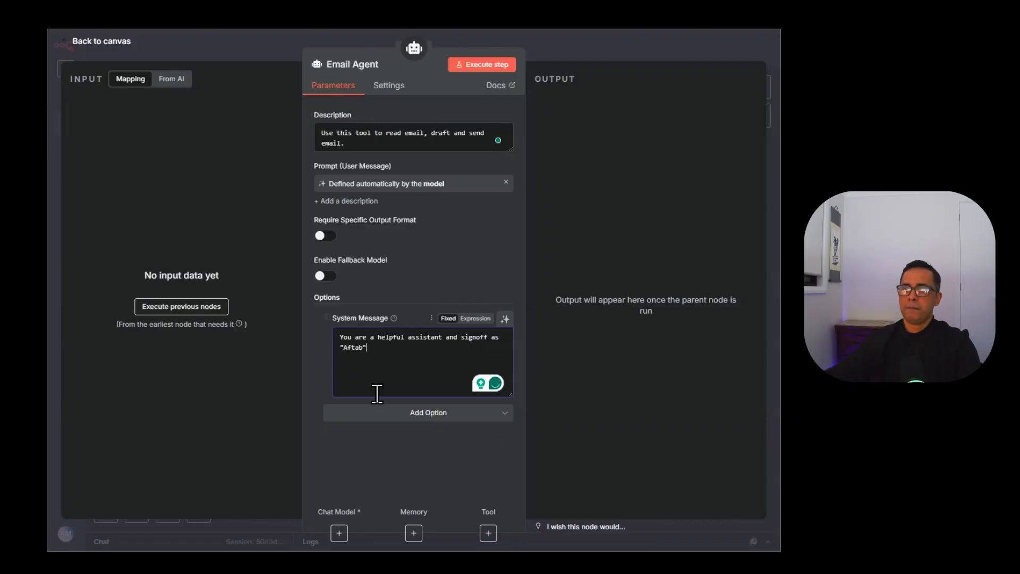
left_click(550, 43)
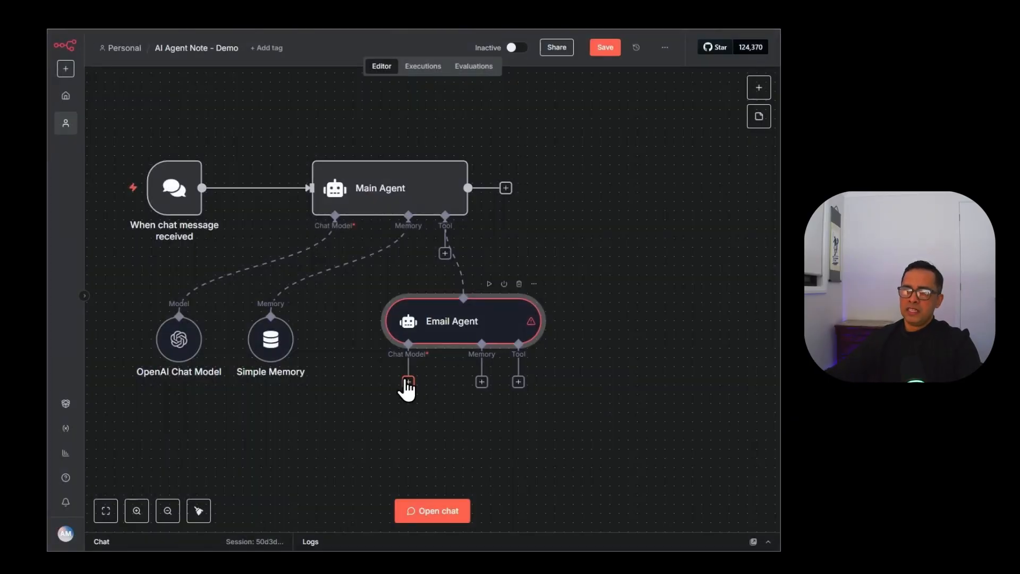
Give Email Agent its own OpenAI Chat Model with the OpenAI account credential and gpt-4.1-mini.
left_click(409, 381)
left_click_drag(458, 328, 457, 337)
left_click(409, 391)
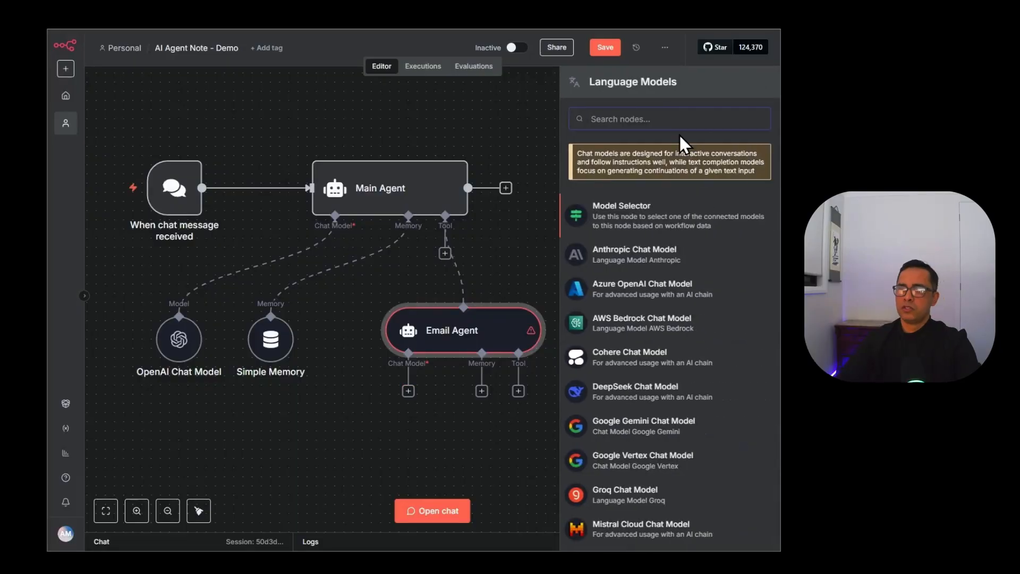
type("ope")
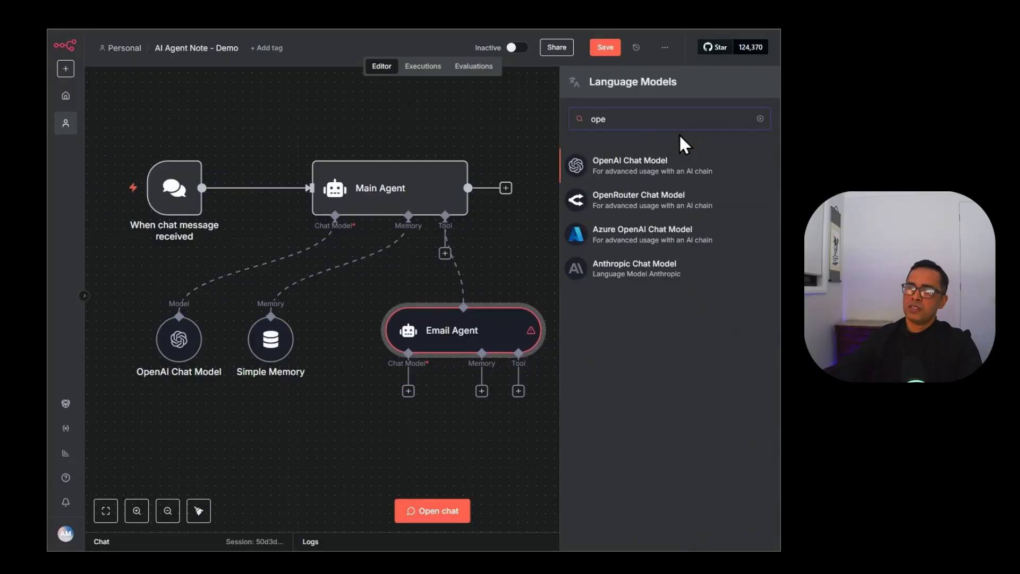
left_click(661, 162)
left_click(407, 125)
left_click(387, 209)
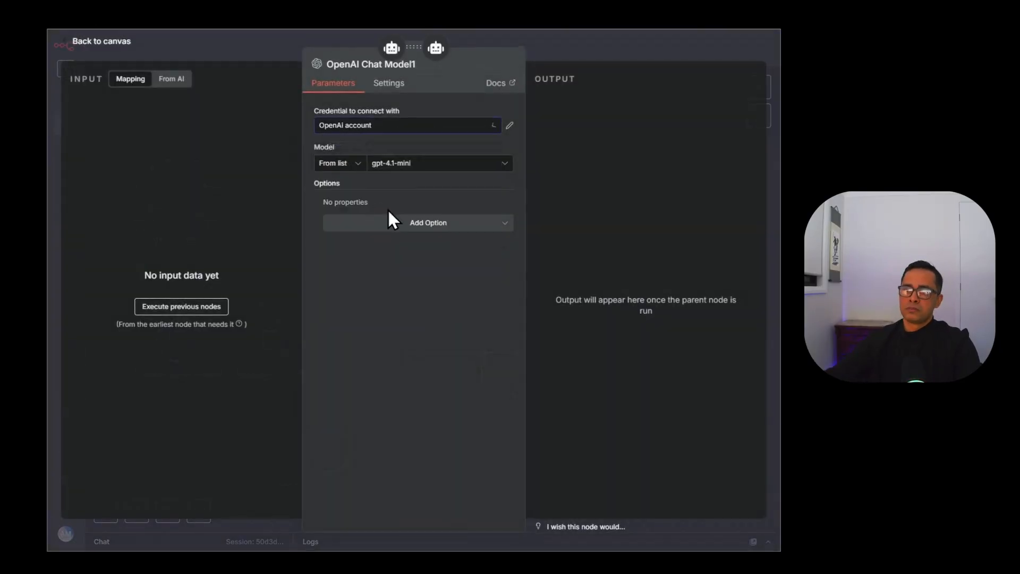
left_click(410, 164)
left_click(413, 163)
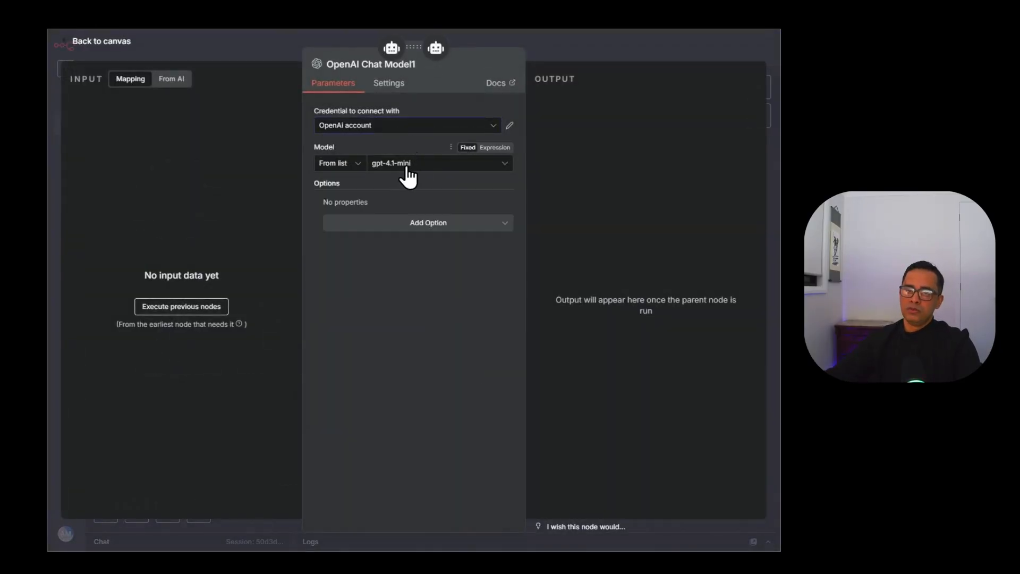
left_click(550, 47)
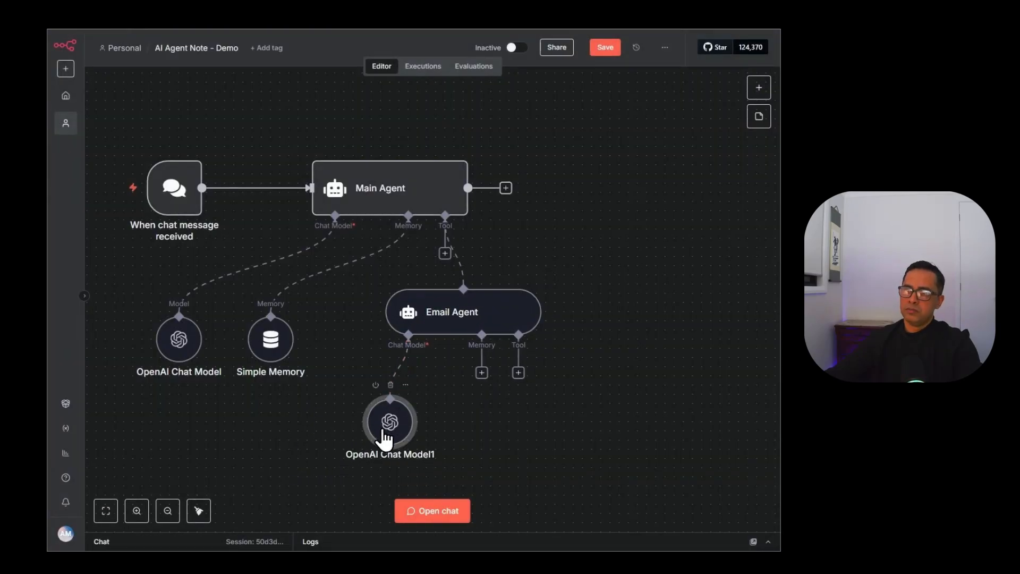
left_click(519, 373)
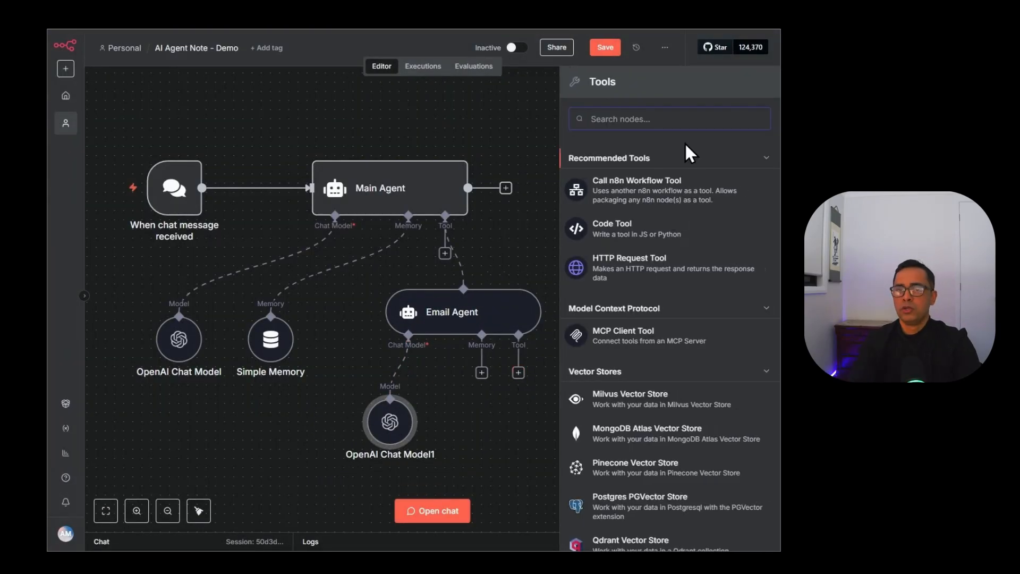
Search 'gmail' and add the Send a message in Gmail tool to Email Agent.
type("g")
key("BackSpace")
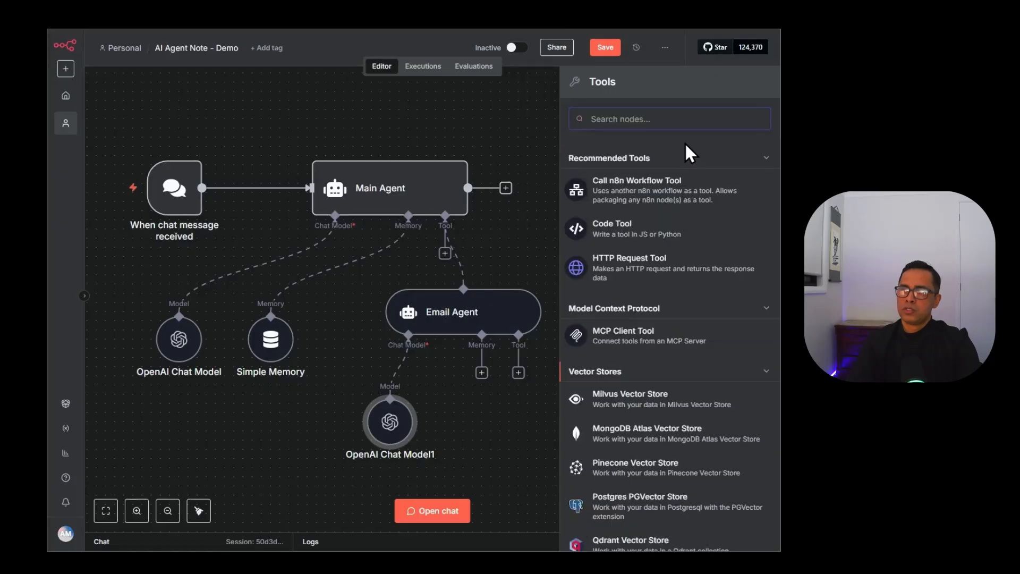
type("gmail")
key("Return")
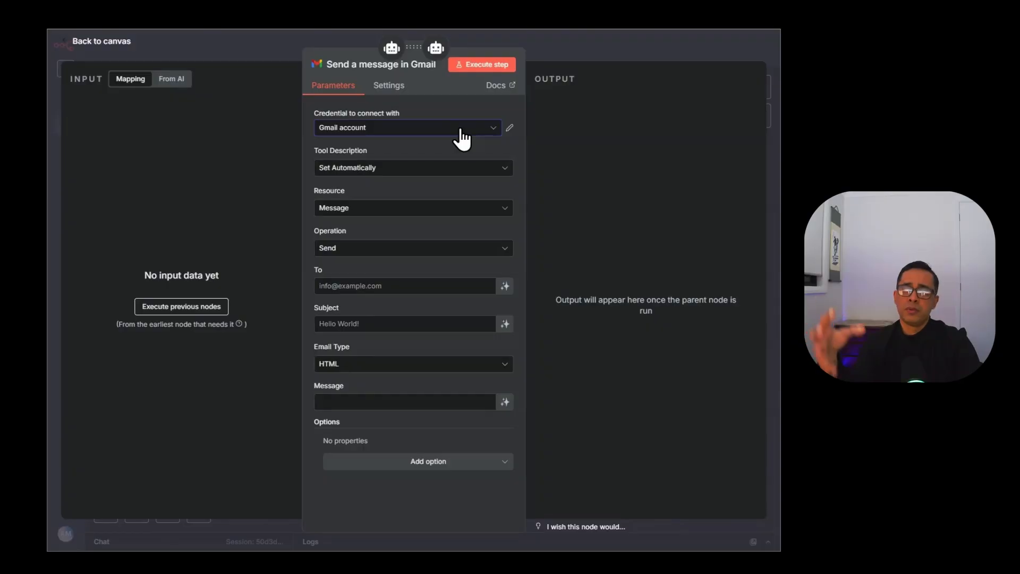
Start a new Gmail OAuth2 credential, leave Client ID and Secret empty, and discard it without saving.
left_click(408, 128)
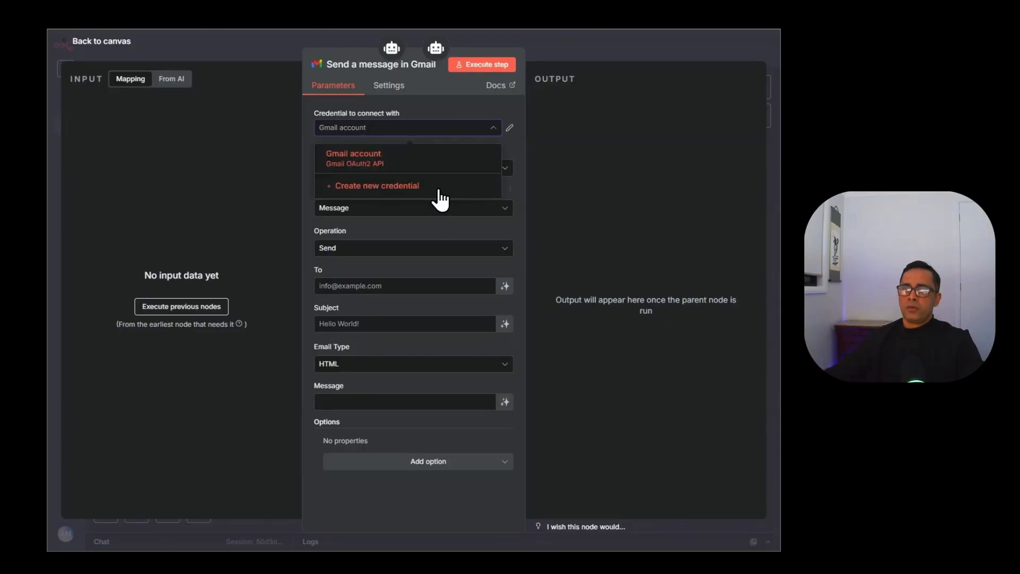
left_click(436, 187)
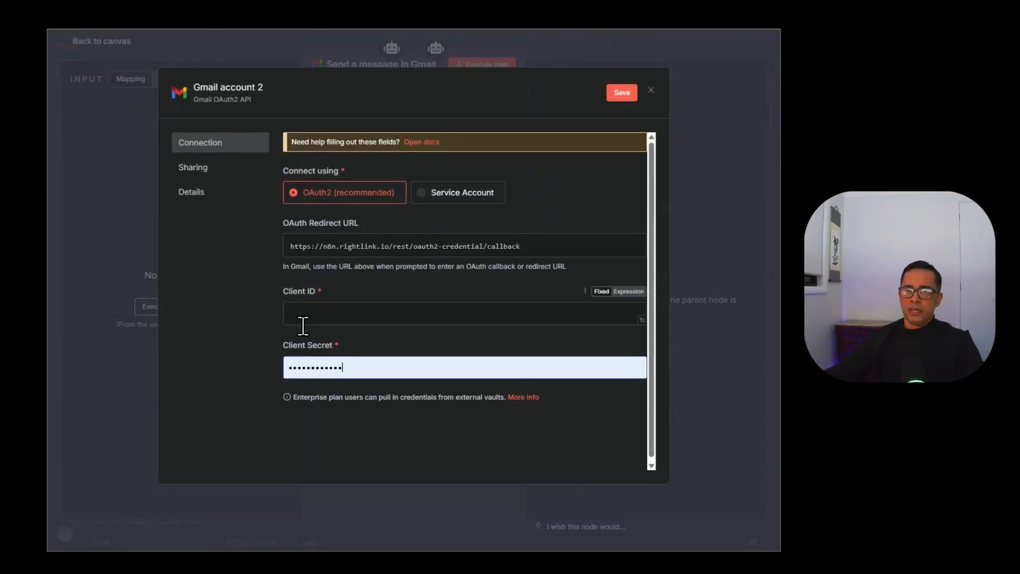
left_click_drag(358, 367, 234, 370)
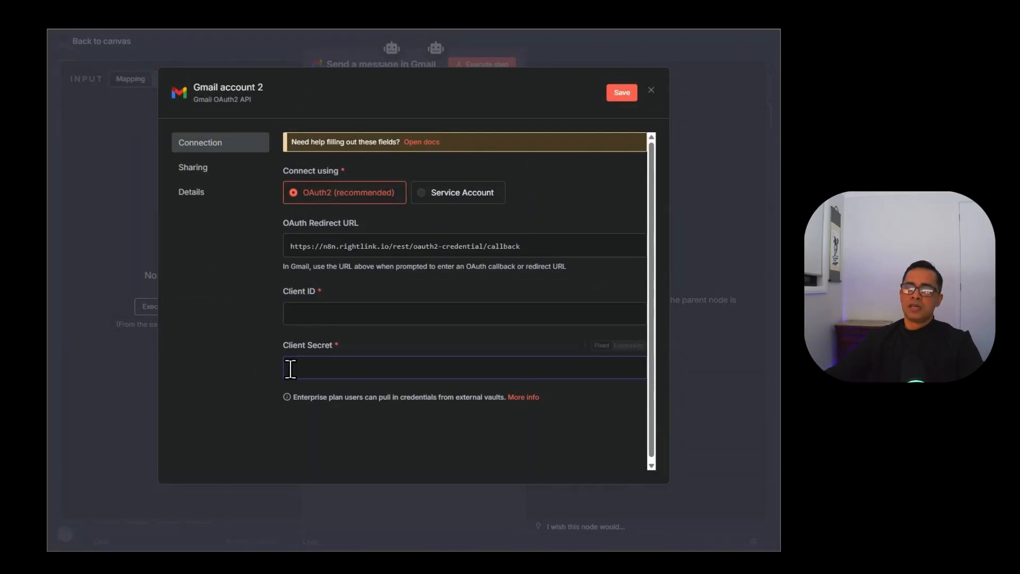
left_click(353, 312)
left_click(371, 355)
left_click(363, 329)
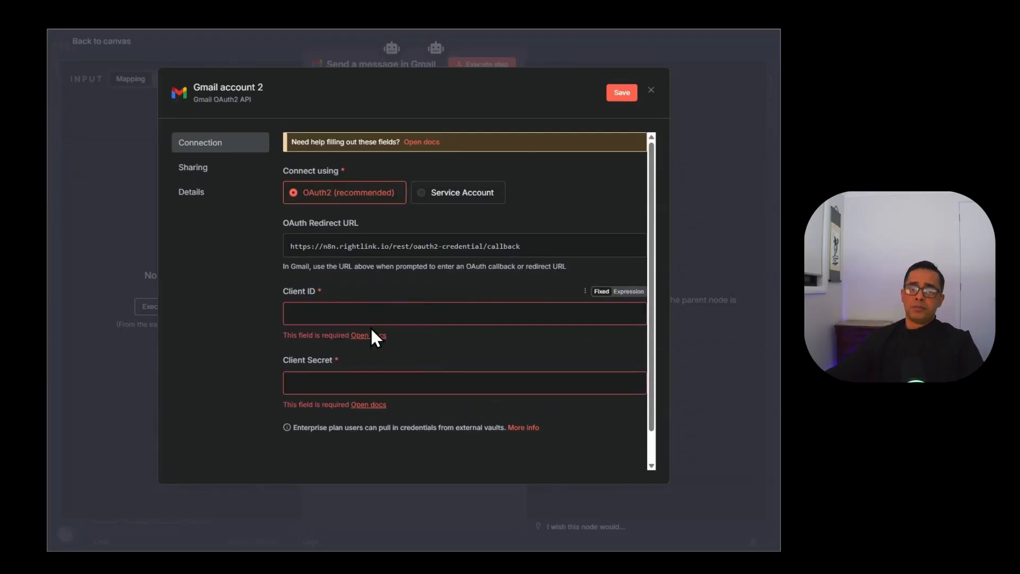
left_click(307, 307)
left_click(343, 379)
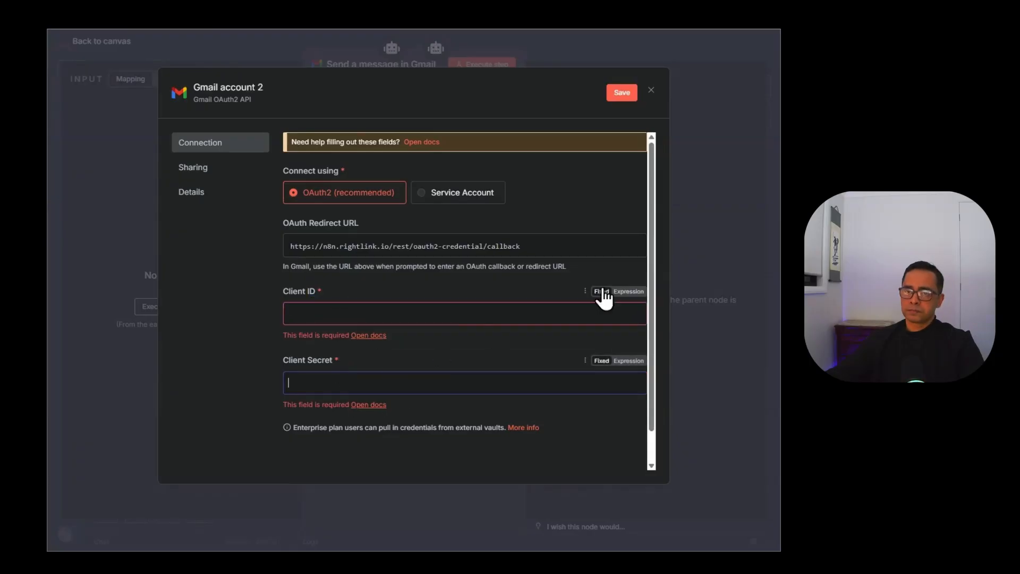
left_click(651, 90)
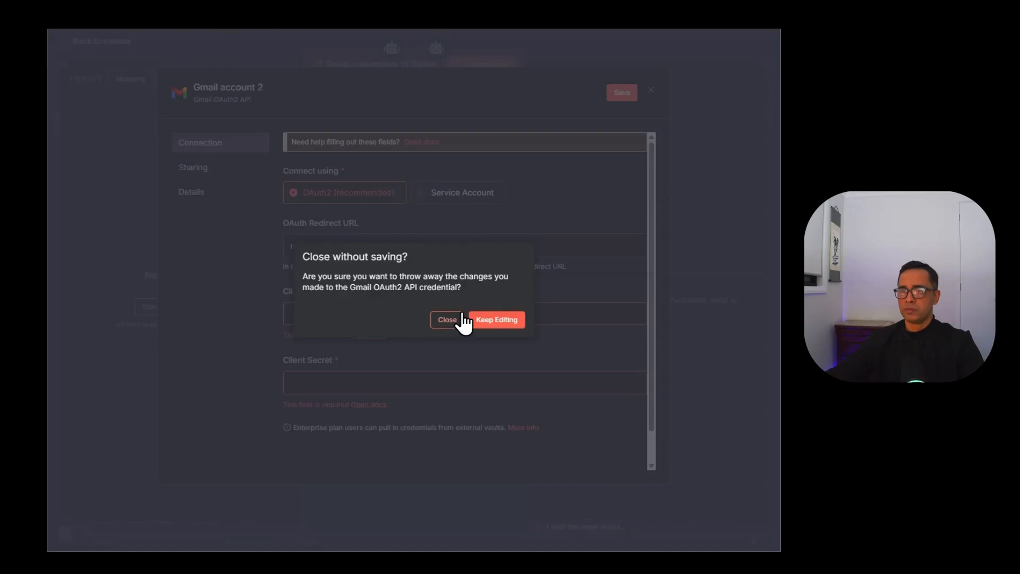
left_click(447, 320)
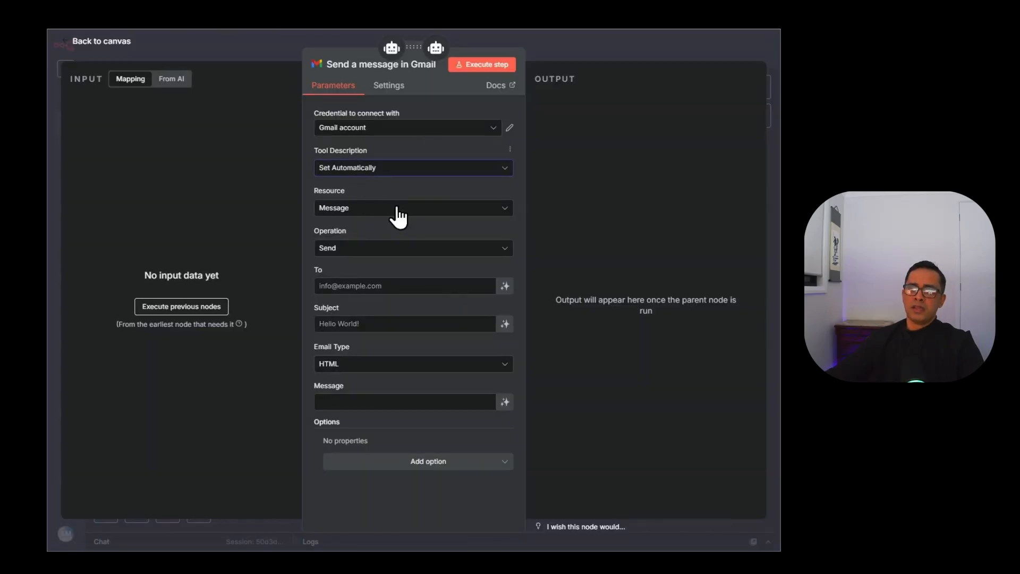
Set the Gmail tool to Message / Get with a model-defined Message ID and rename it 'Get Email'.
left_click(347, 208)
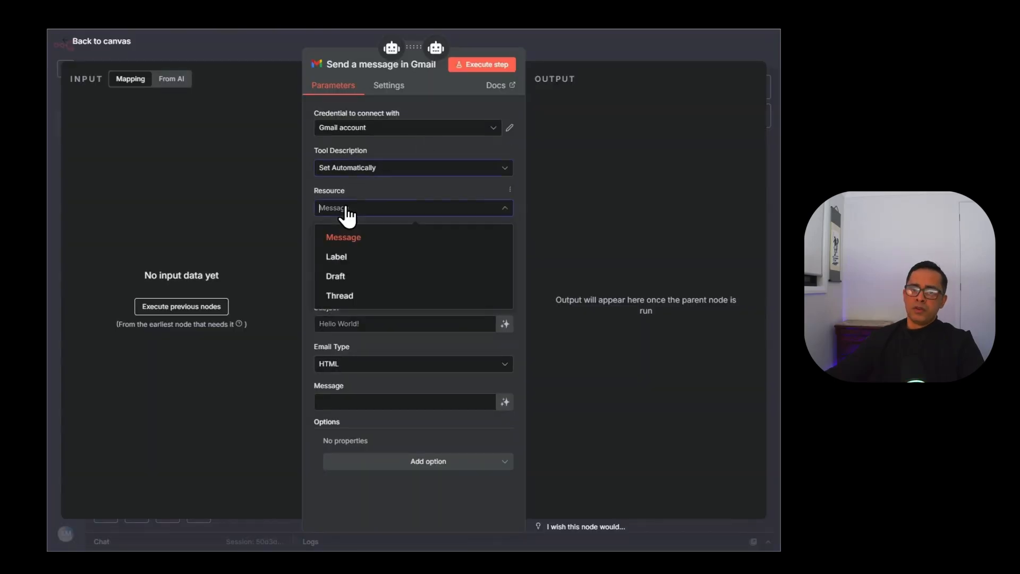
left_click(400, 242)
left_click(357, 250)
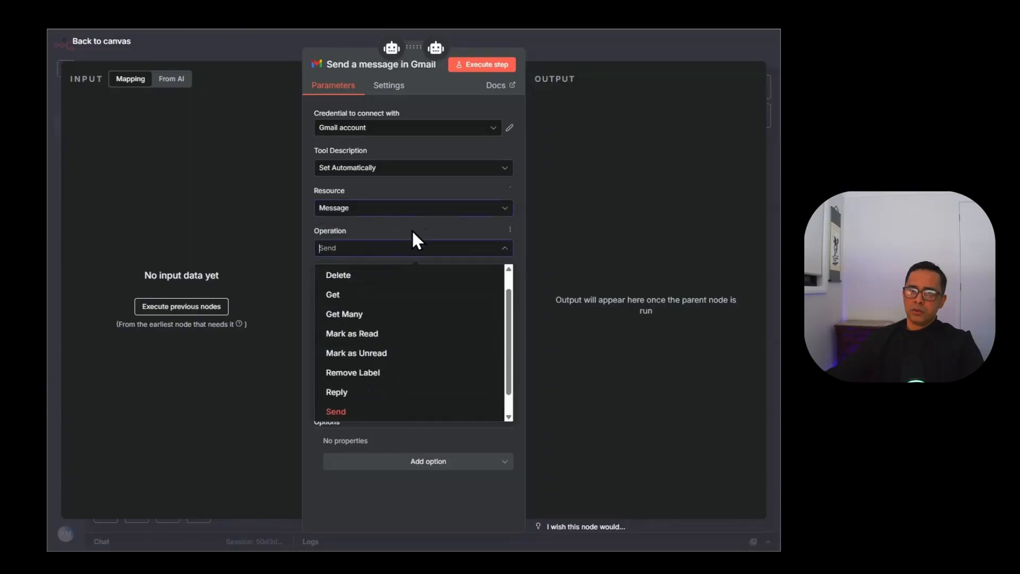
left_click(392, 297)
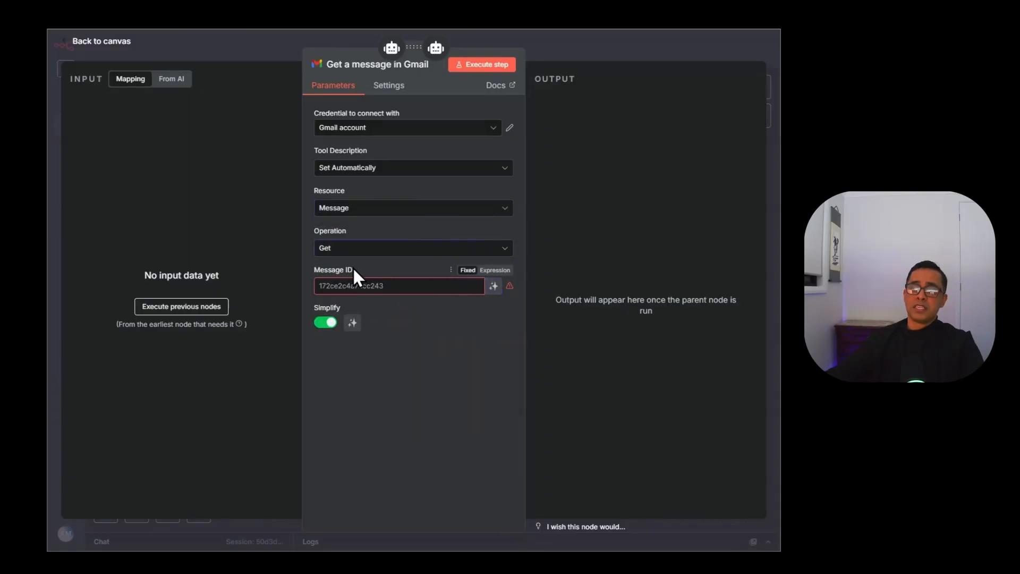
left_click(494, 286)
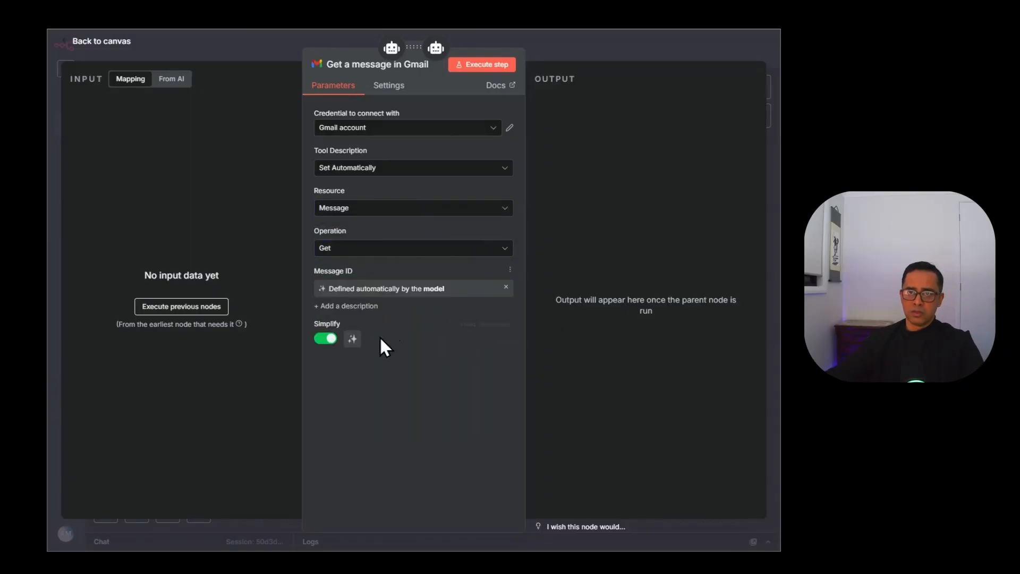
left_click(412, 63)
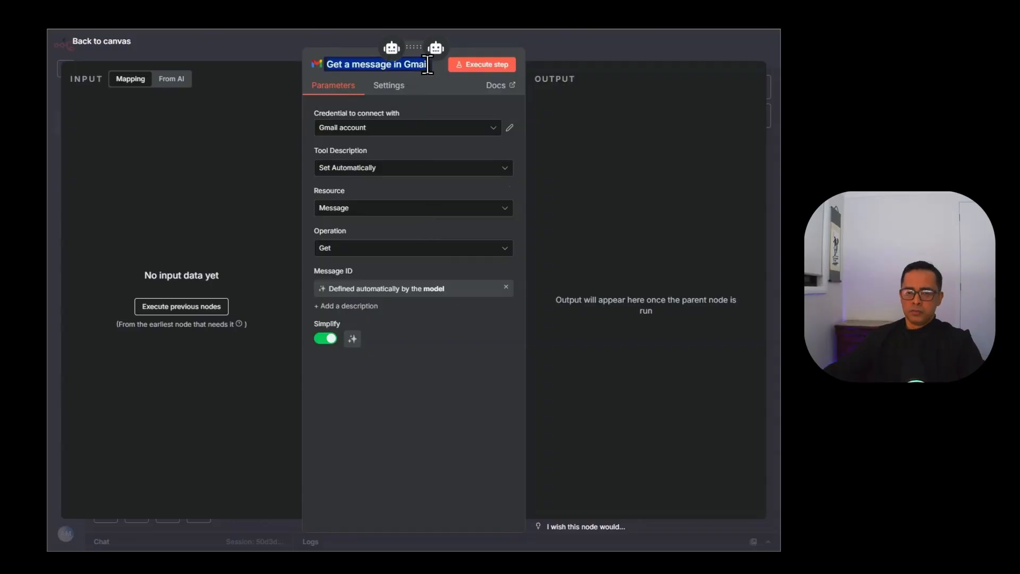
type("Get Email")
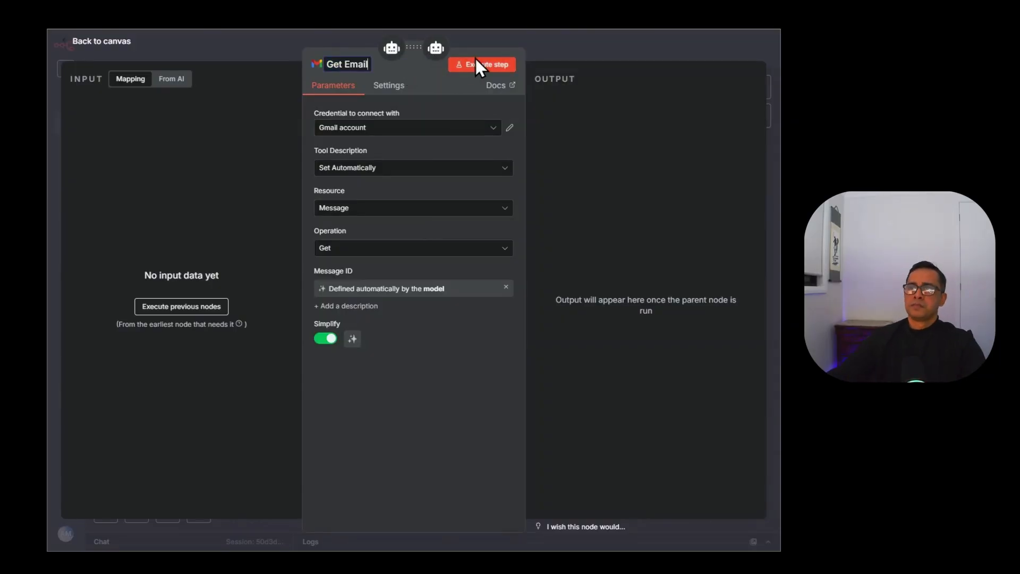
left_click(413, 65)
key("Escape")
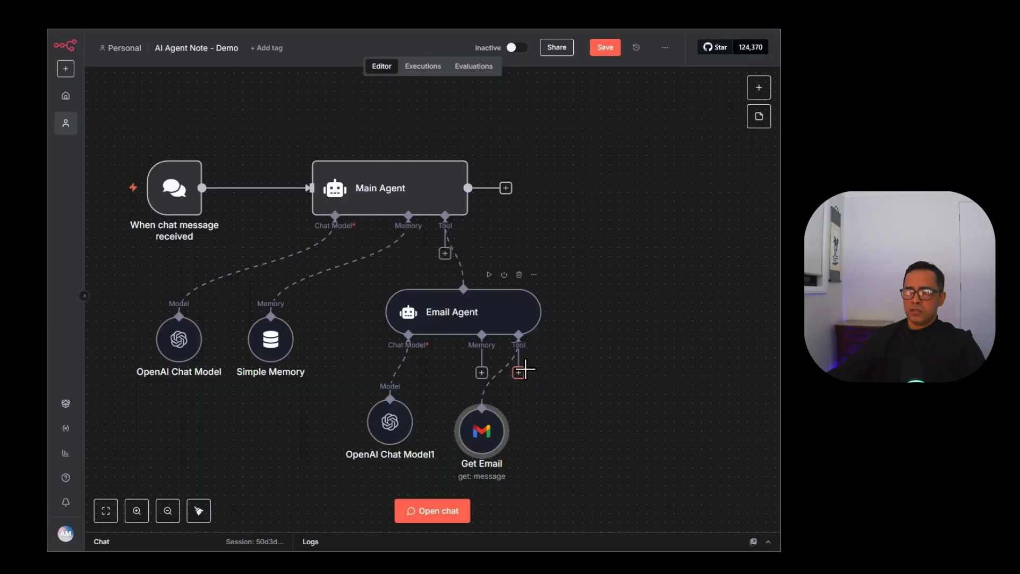
Copy-paste Get Email, place the copy Get Email1 beside it, and open Get Email1.
left_click(519, 373)
key("Escape")
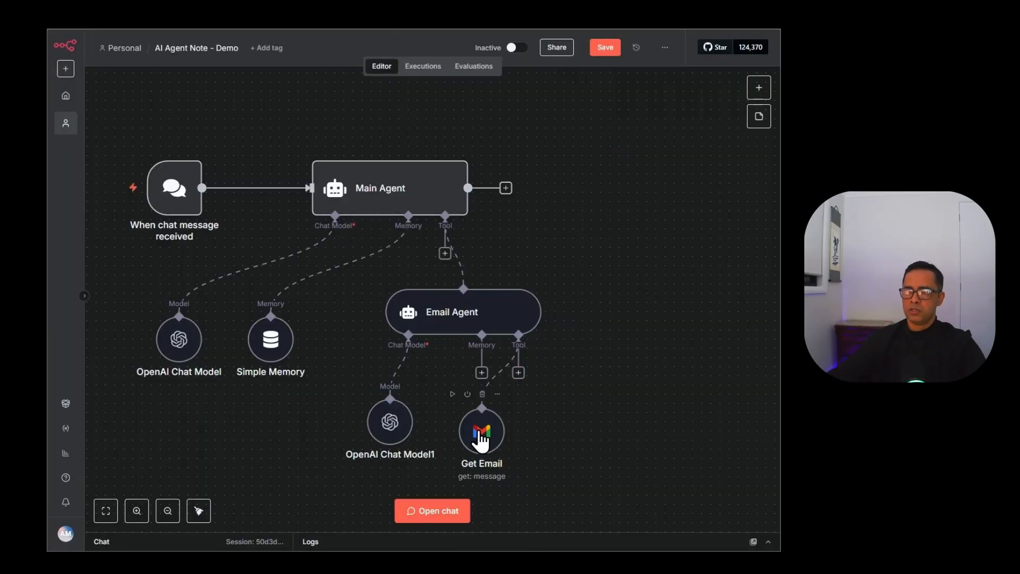
key("ctrl+c")
key("ctrl+v")
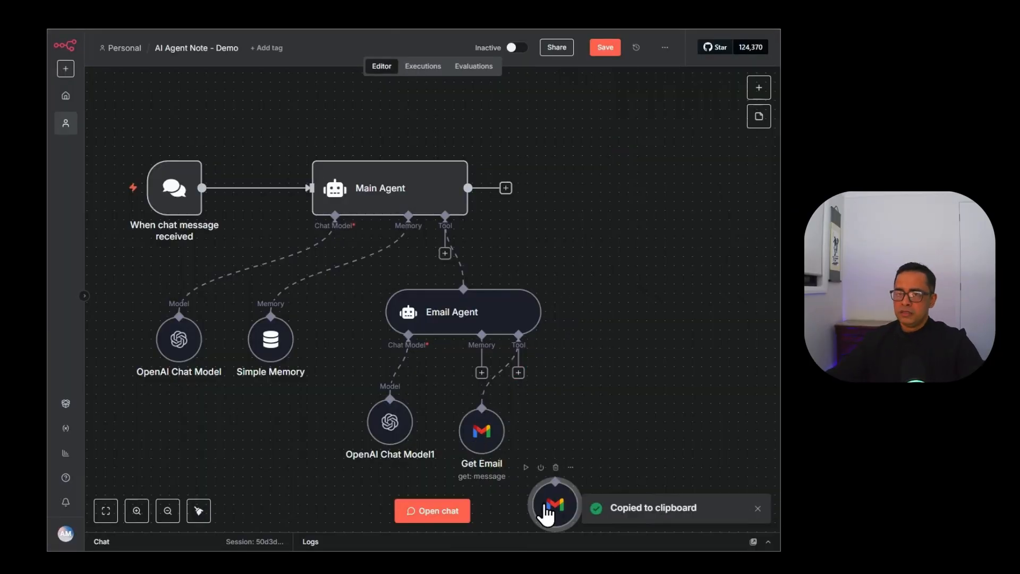
left_click_drag(543, 505, 566, 415)
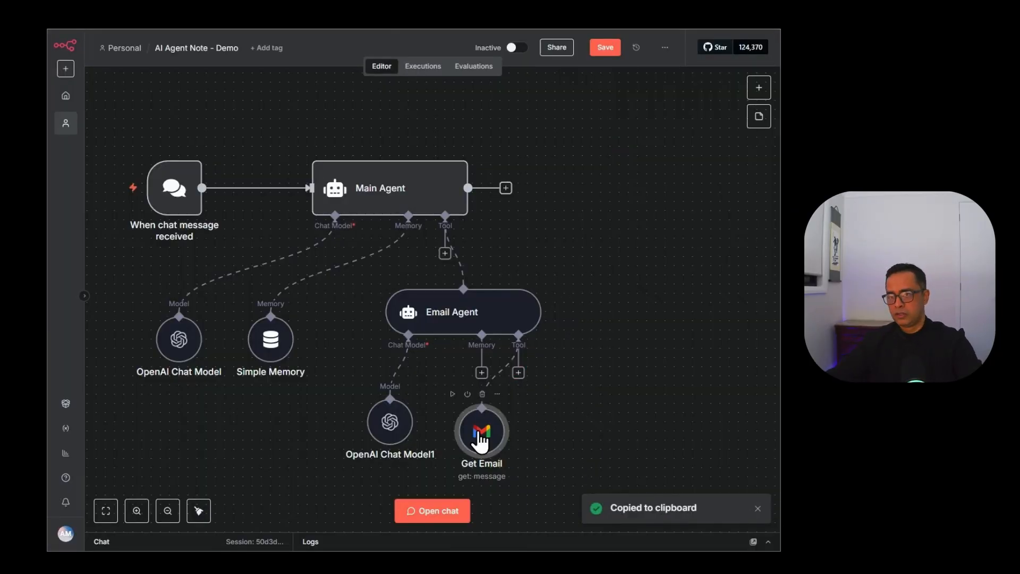
key("ctrl+v")
left_click_drag(559, 512, 555, 440)
double_click(554, 435)
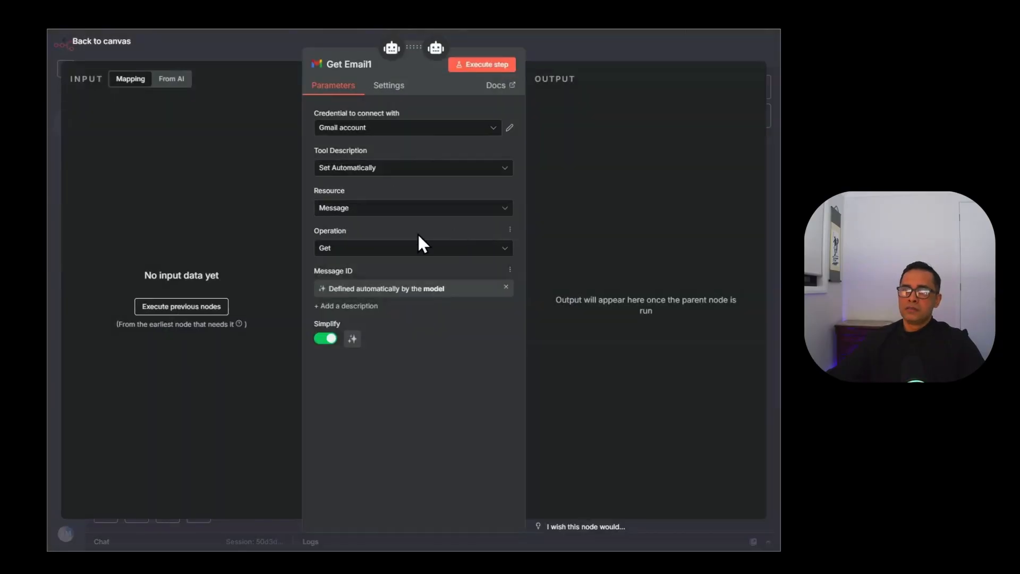
Switch Get Email1 to Send, with model-defined To, Subject and Message, aligned with Get Email.
left_click(366, 249)
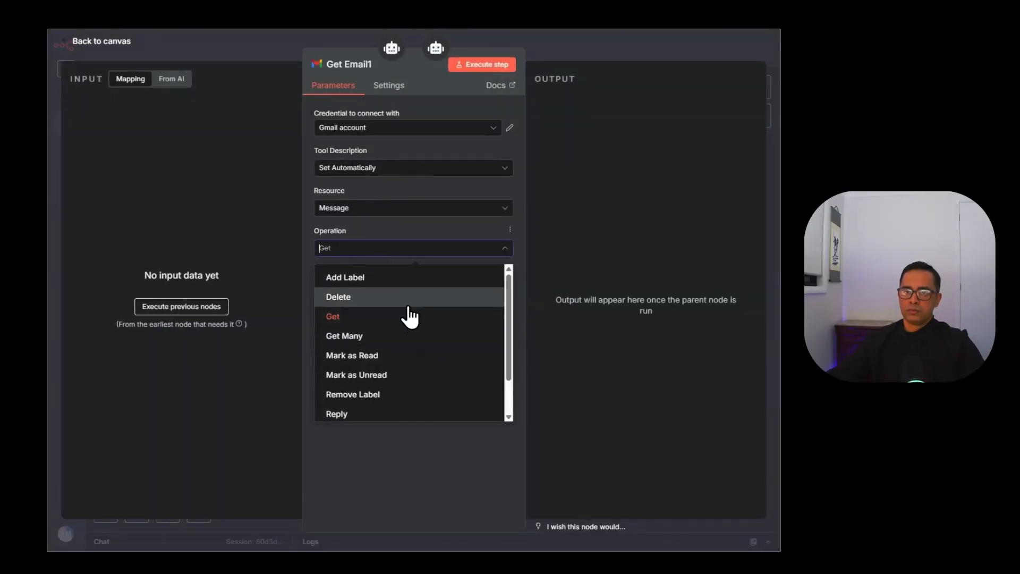
scroll(390, 403, "down", 2)
left_click(390, 394)
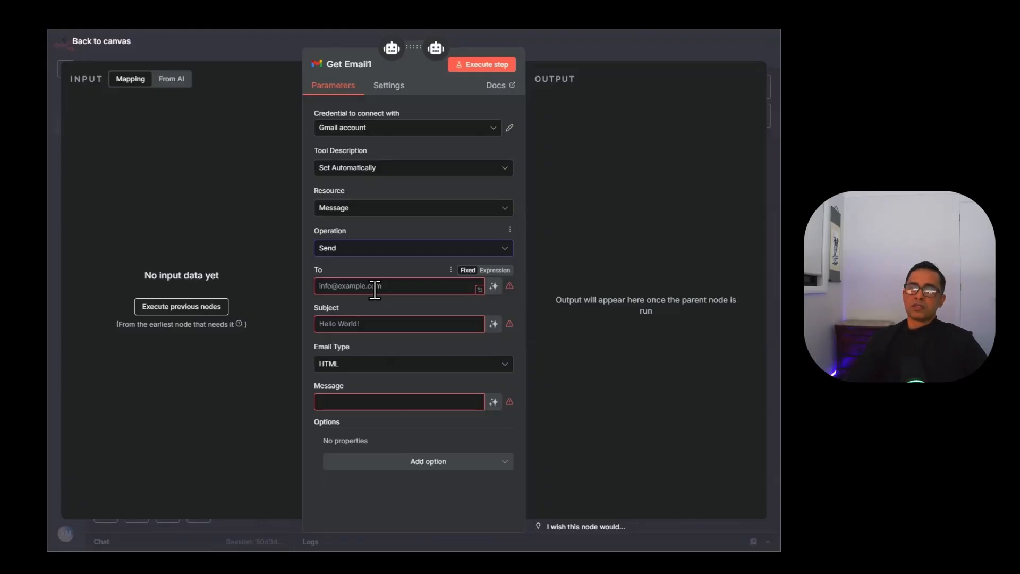
left_click(494, 286)
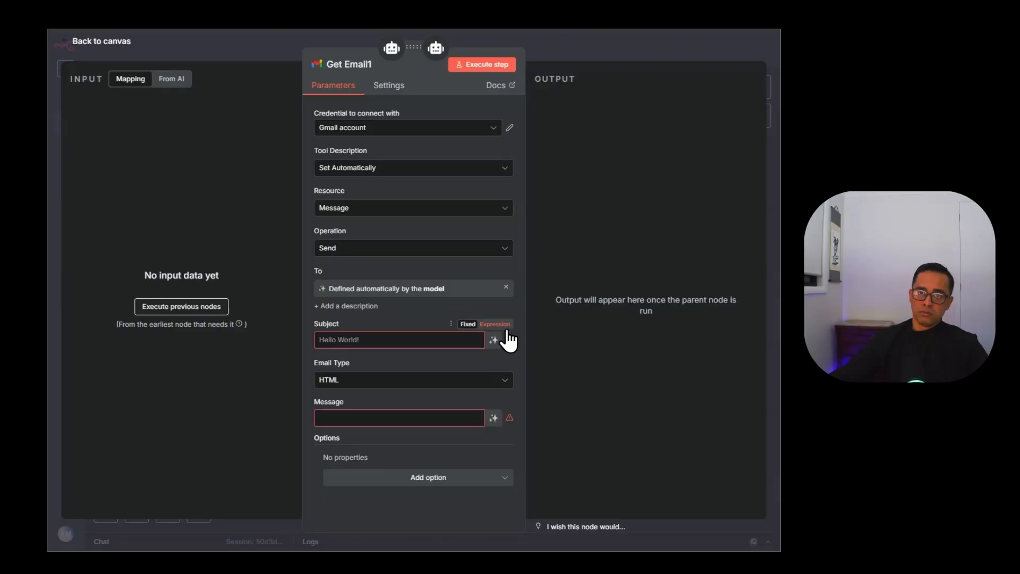
left_click(493, 340)
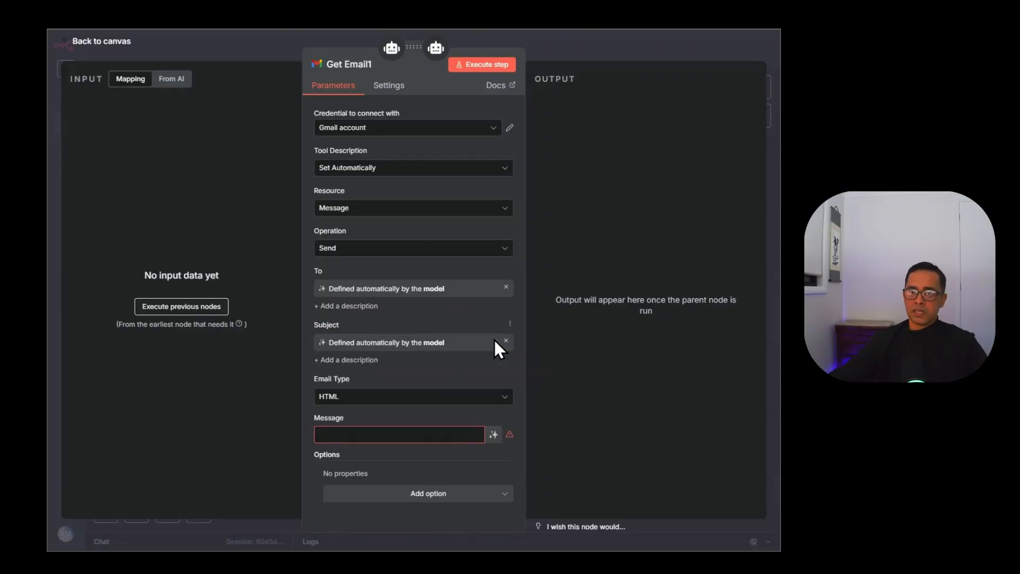
left_click(493, 434)
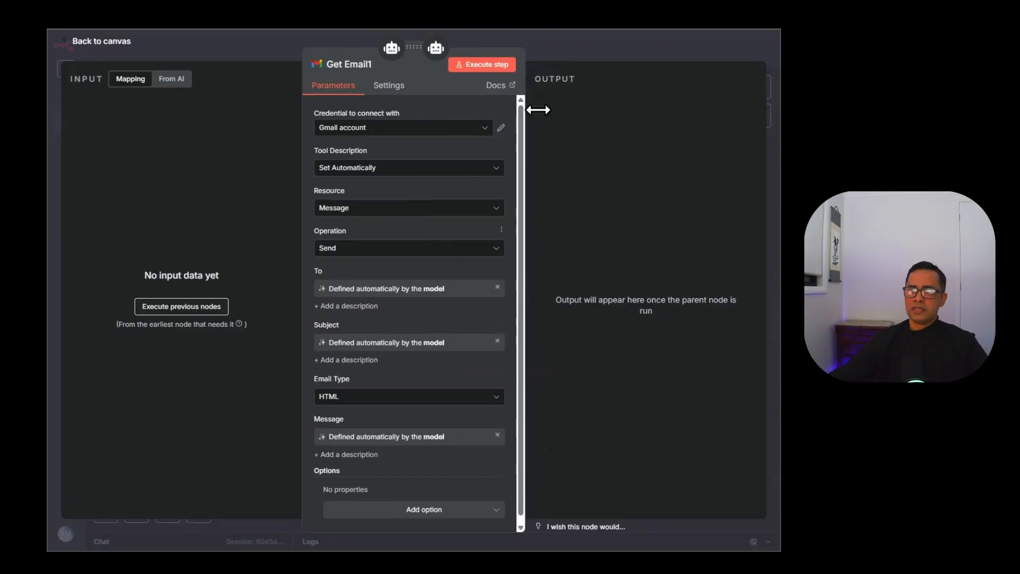
key("Escape")
left_click_drag(553, 452, 553, 443)
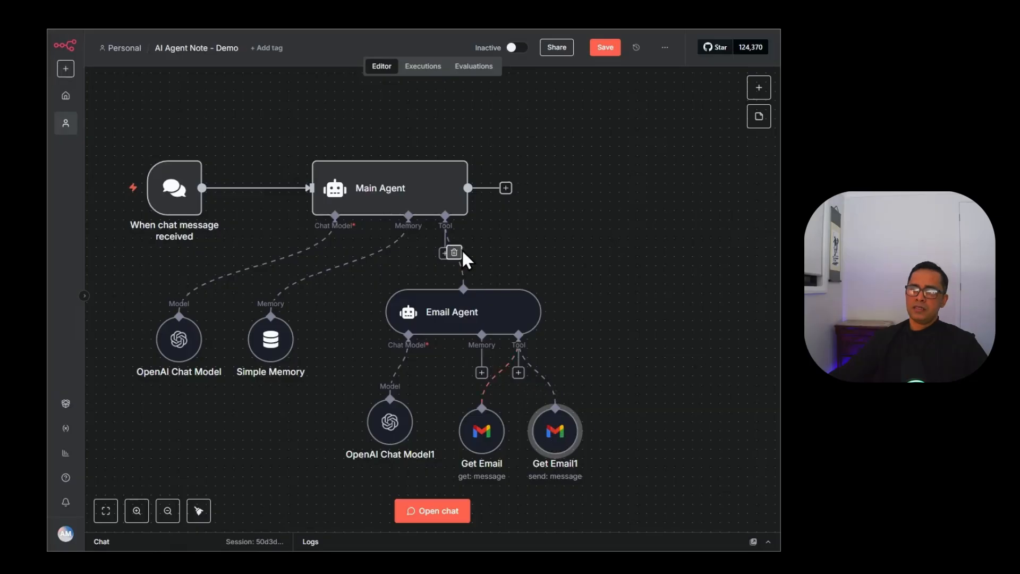
Add an AI Agent Tool to the Main Agent and keep its name as Contact Agent.
left_click(444, 253)
type("cont")
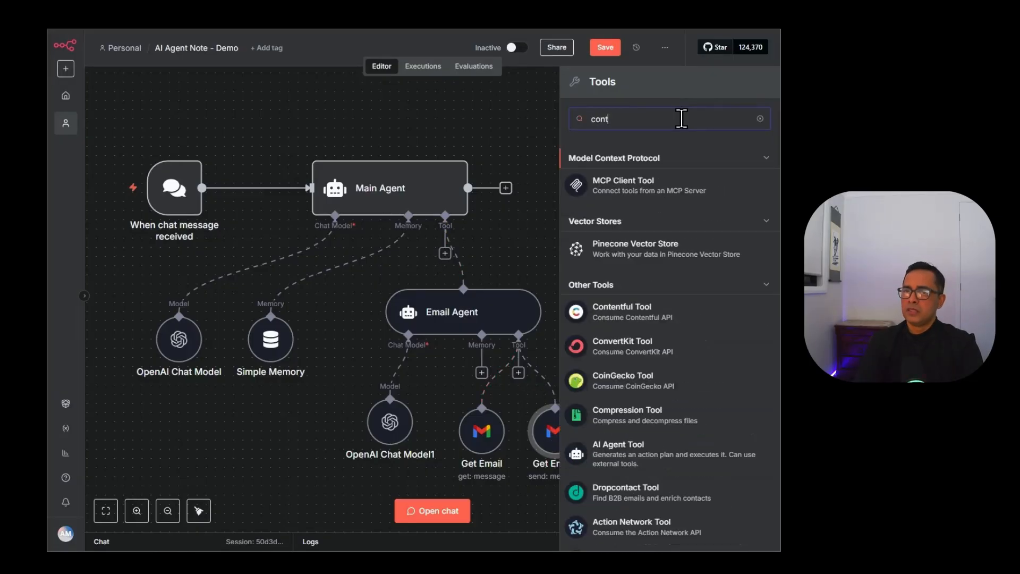
key("ctrl+a")
type("ai ag")
key("Return")
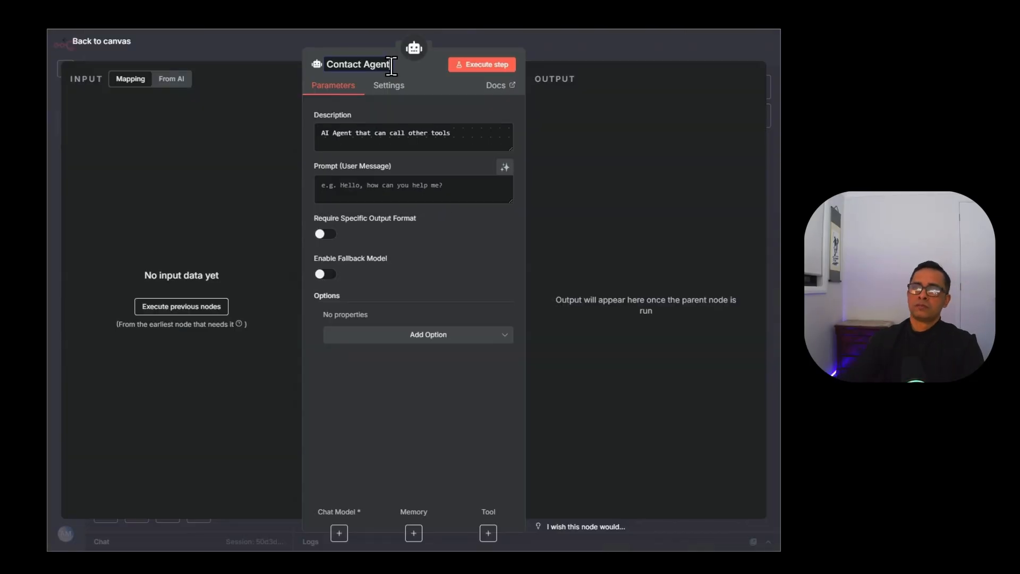
left_click(529, 105)
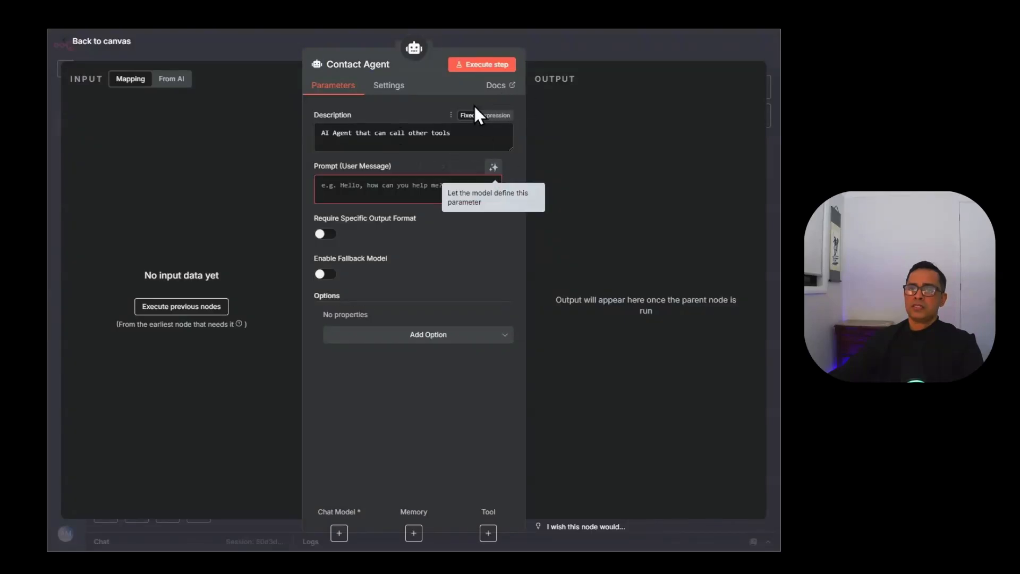
Describe it as getting user contract details such as email address, with a model-defined prompt and a System Message.
left_click_drag(455, 133, 285, 120)
type("Use this ")
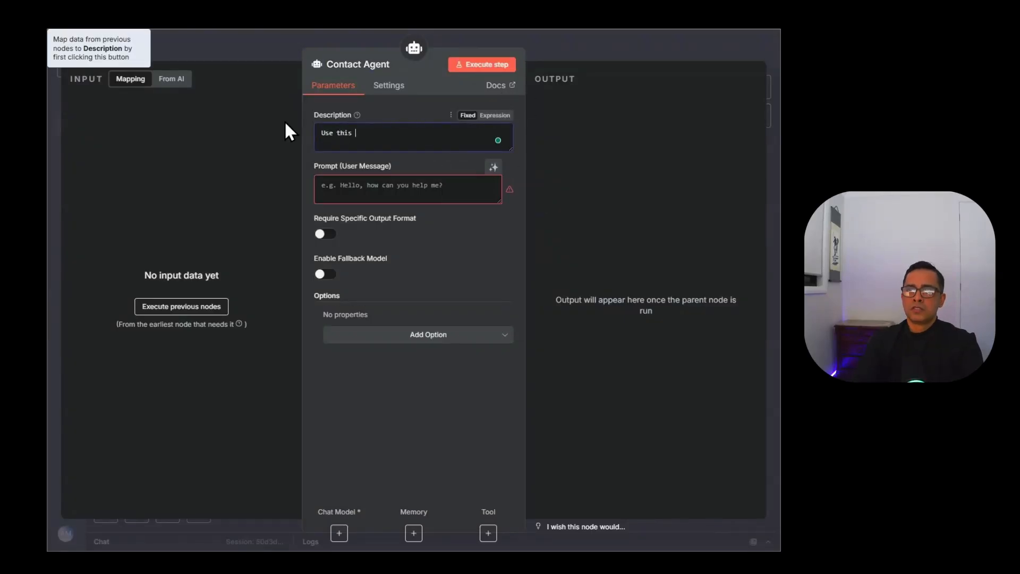
type("to ol")
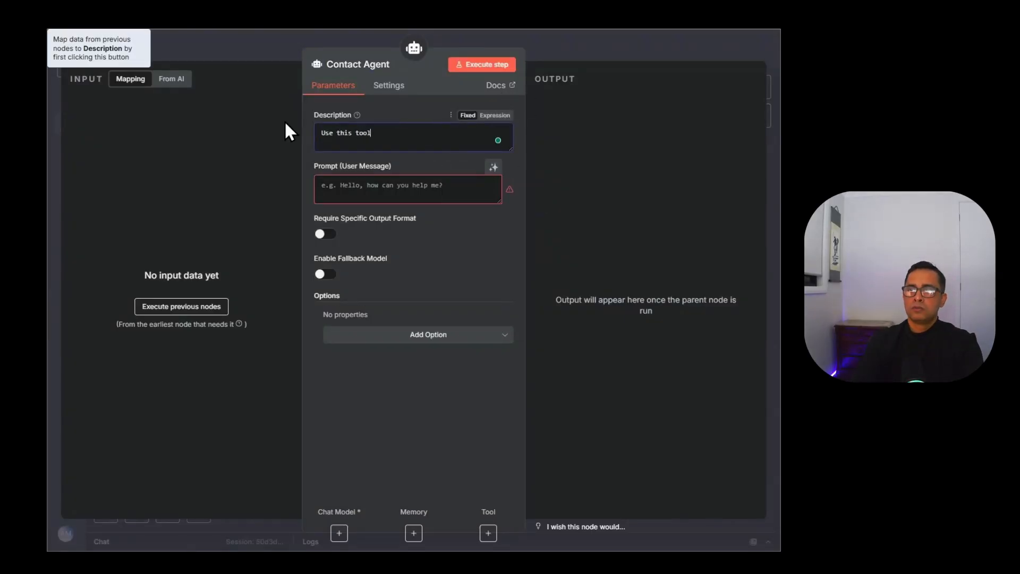
type(" to get the us")
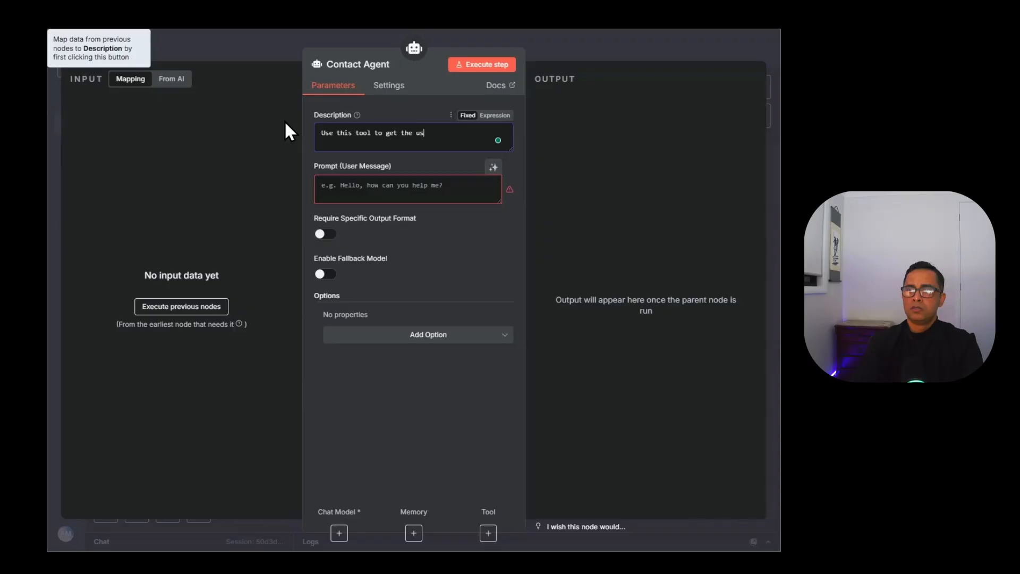
type("er cont")
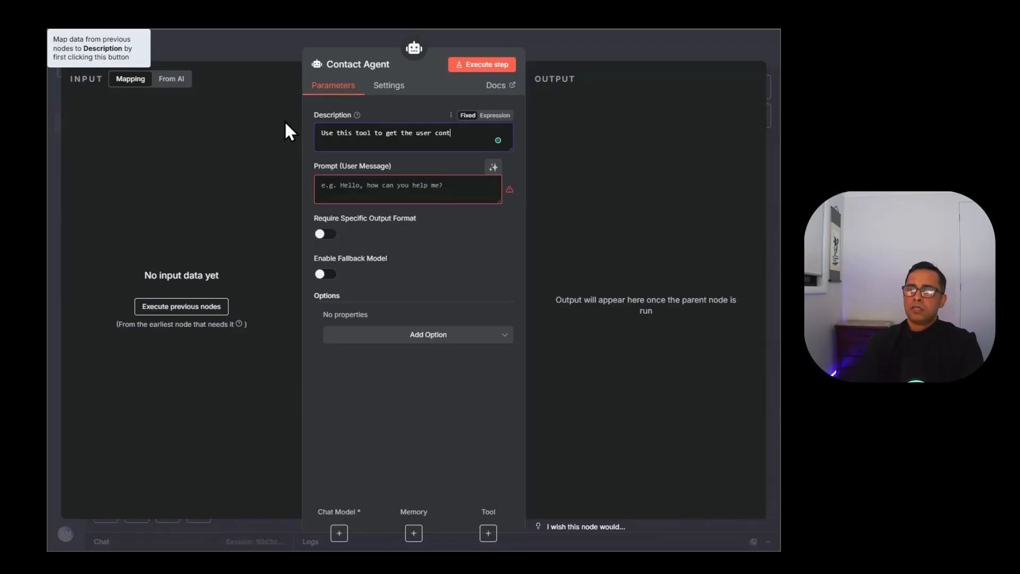
type("ract de")
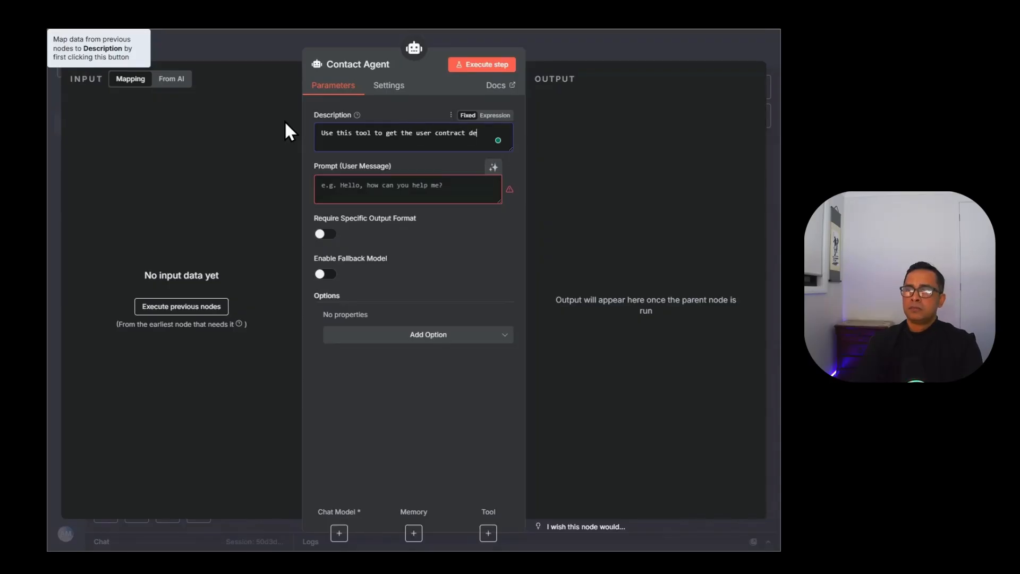
type("tails e.g. email address")
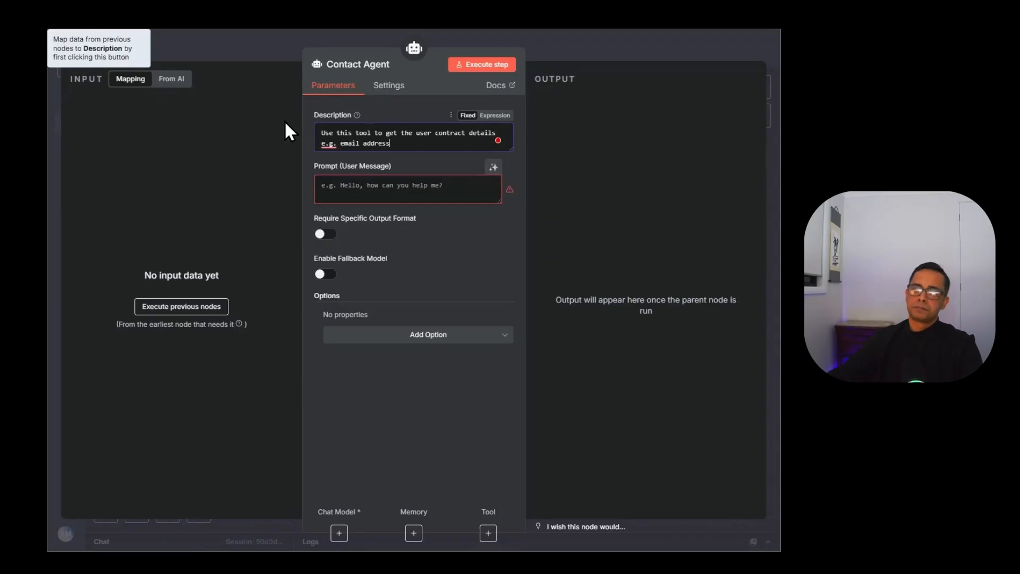
left_click(494, 167)
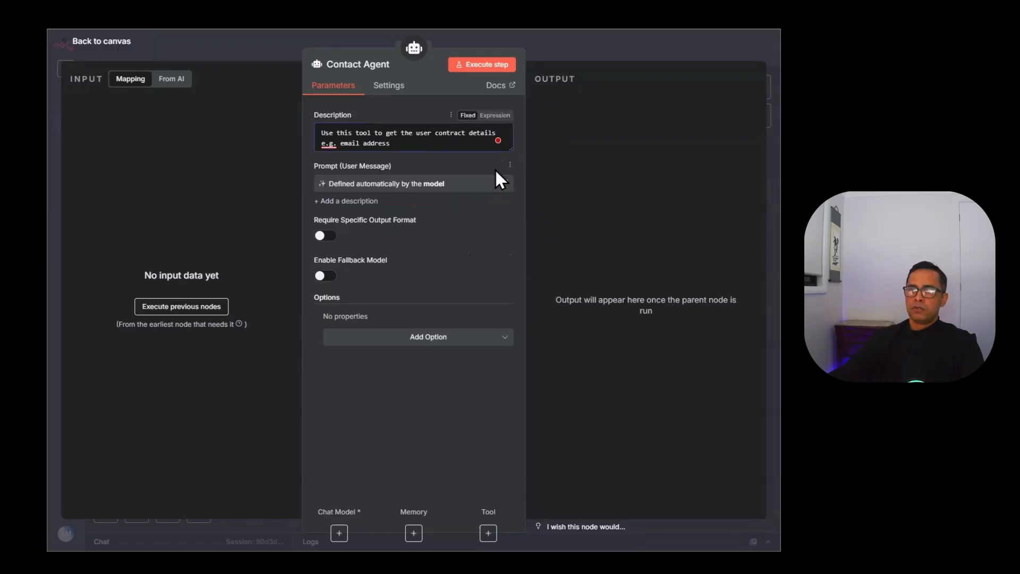
left_click(478, 344)
left_click(494, 356)
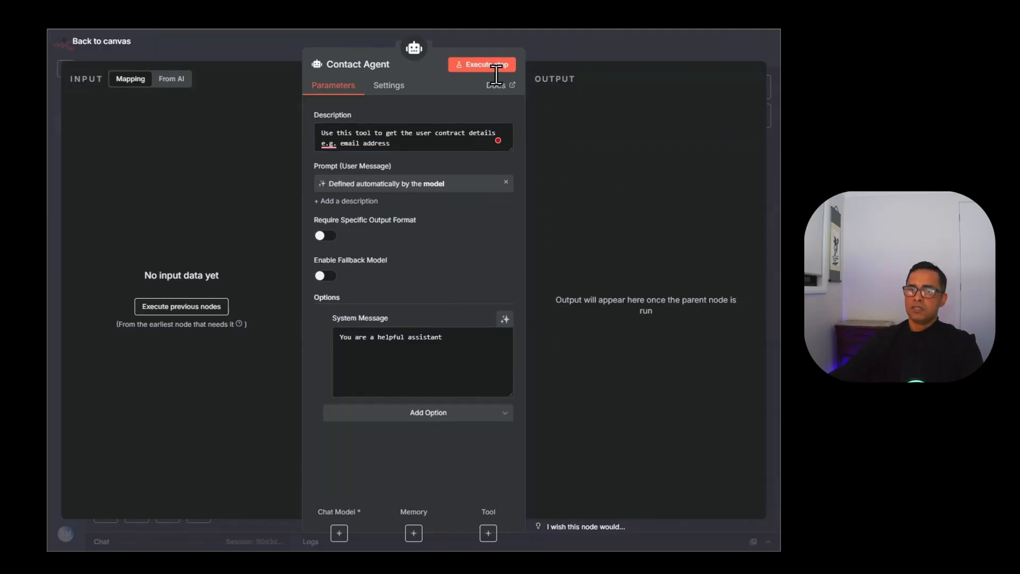
key("Escape")
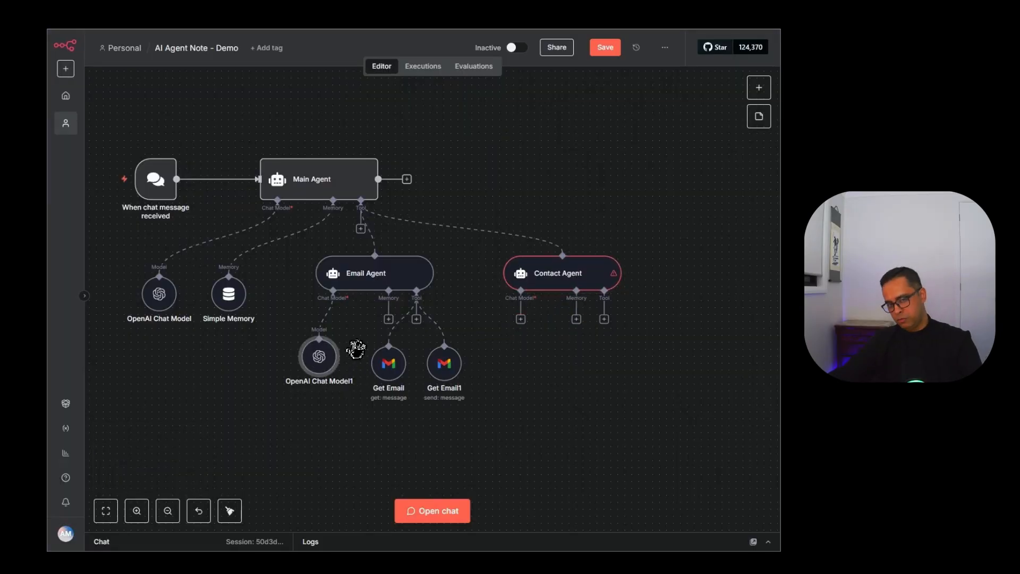
Duplicate the OpenAI chat model and connect the copy to Contact Agent as OpenAI Chat Model2.
key("ctrl+c")
key("ctrl+v")
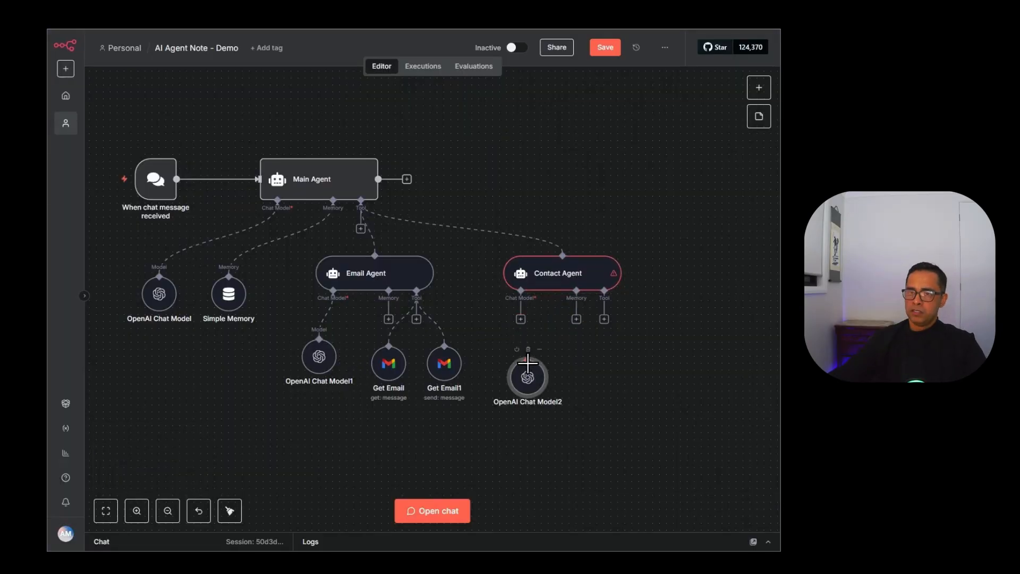
left_click_drag(521, 319, 522, 371)
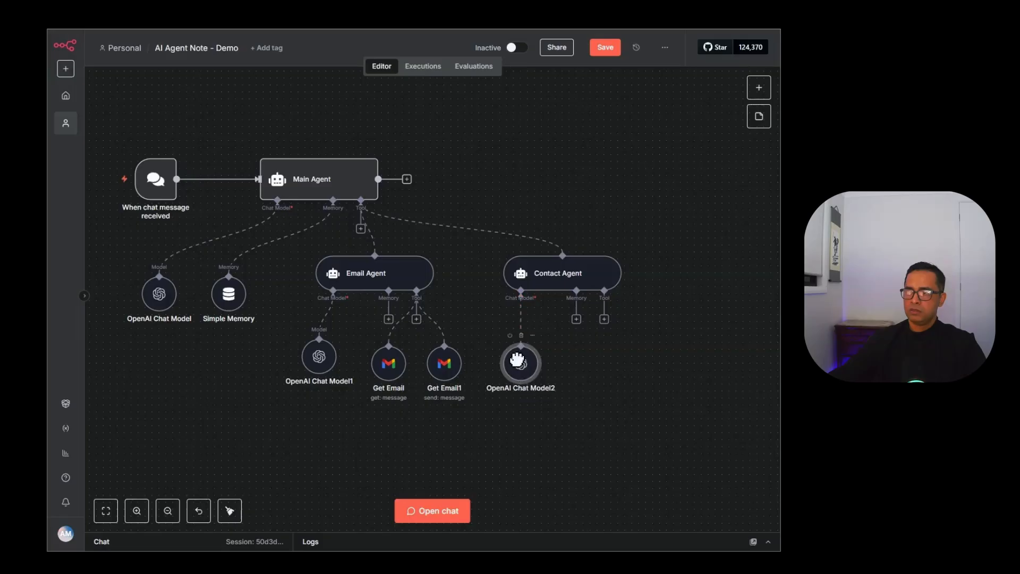
Add an Airtable Get record tool on base Contact - demo, table Contact, with an AI-defined Record ID.
left_click(605, 319)
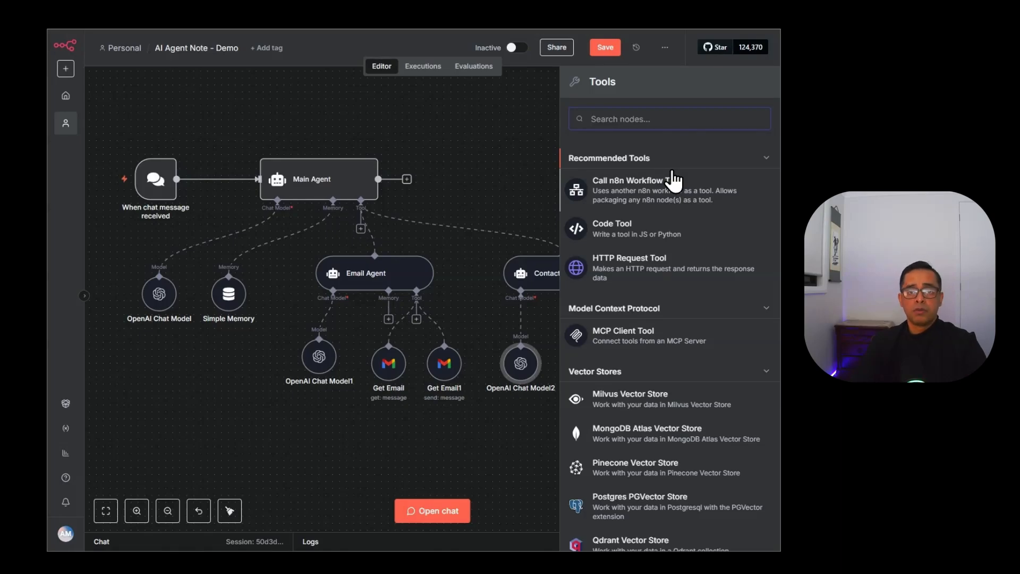
type("air")
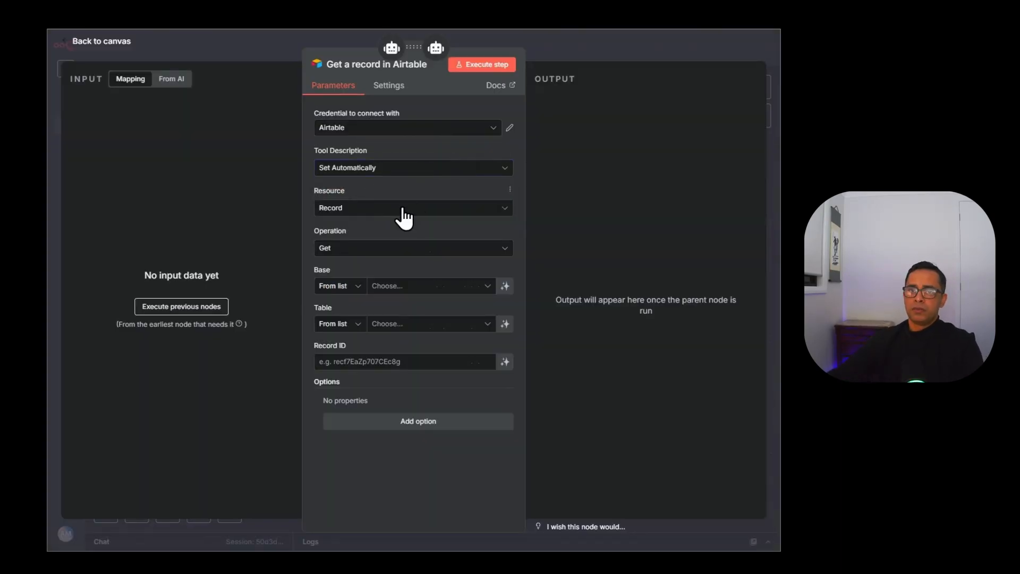
left_click(405, 212)
left_click(403, 212)
left_click(407, 248)
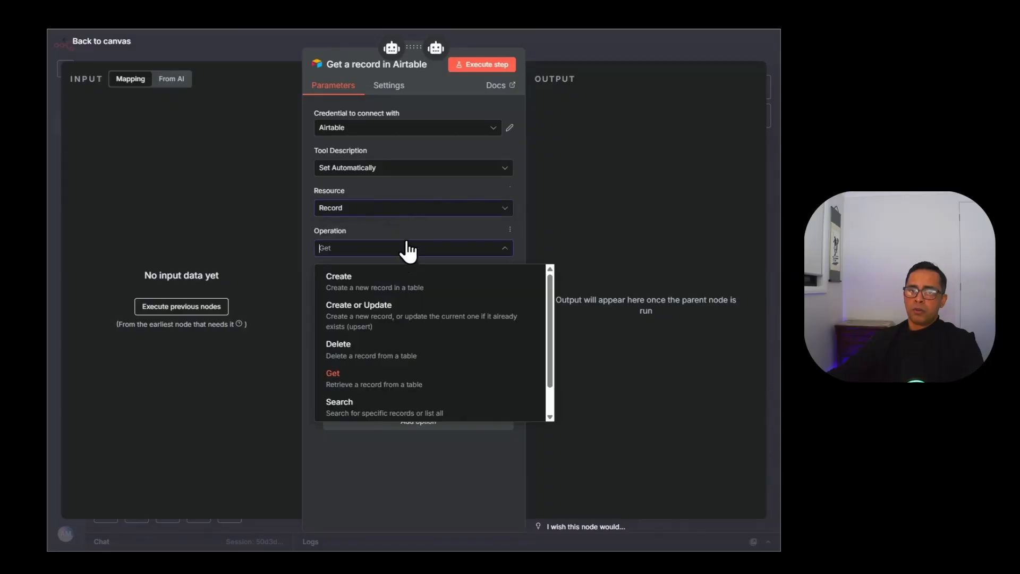
left_click(420, 227)
left_click(423, 287)
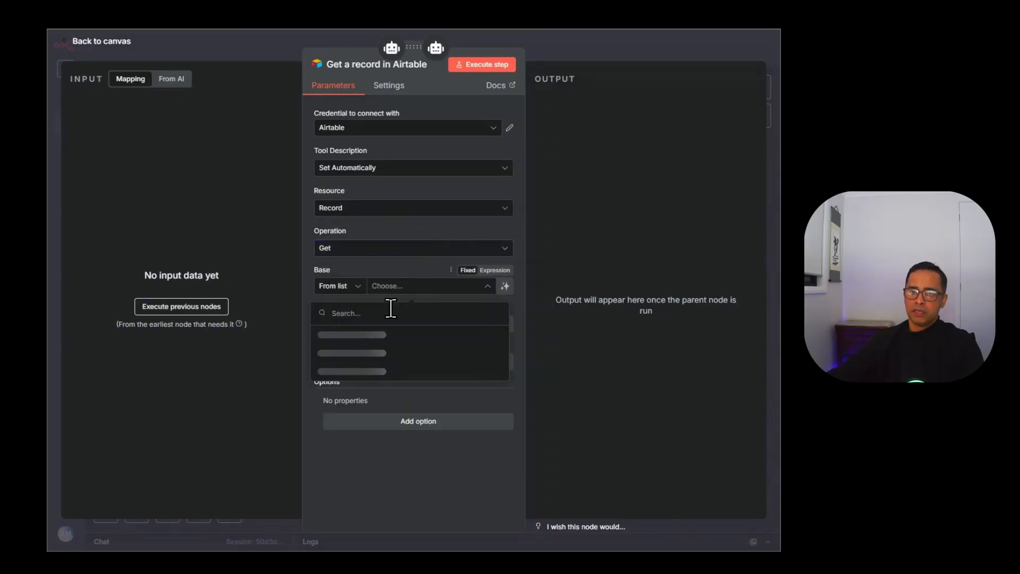
left_click(344, 335)
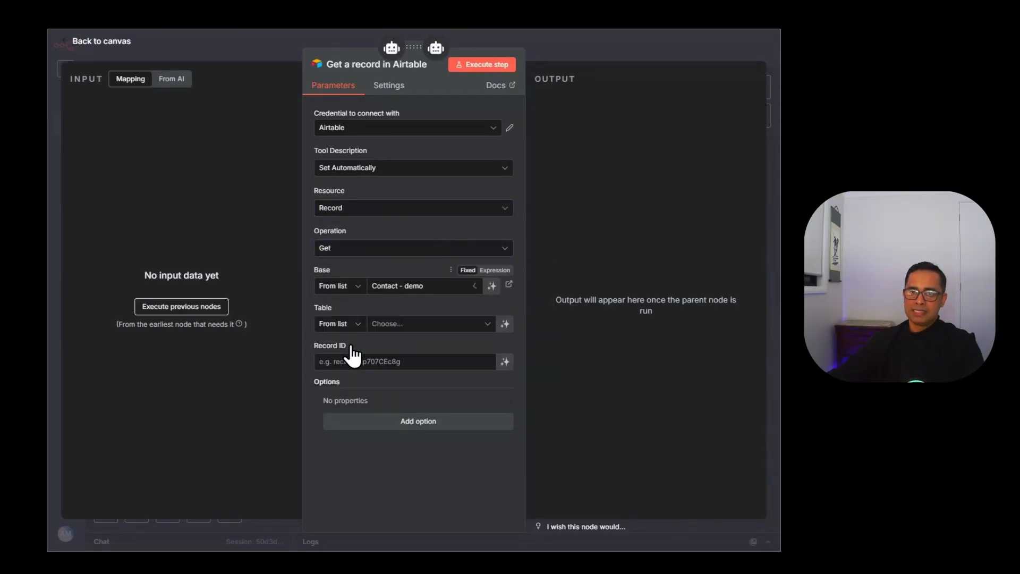
left_click(425, 324)
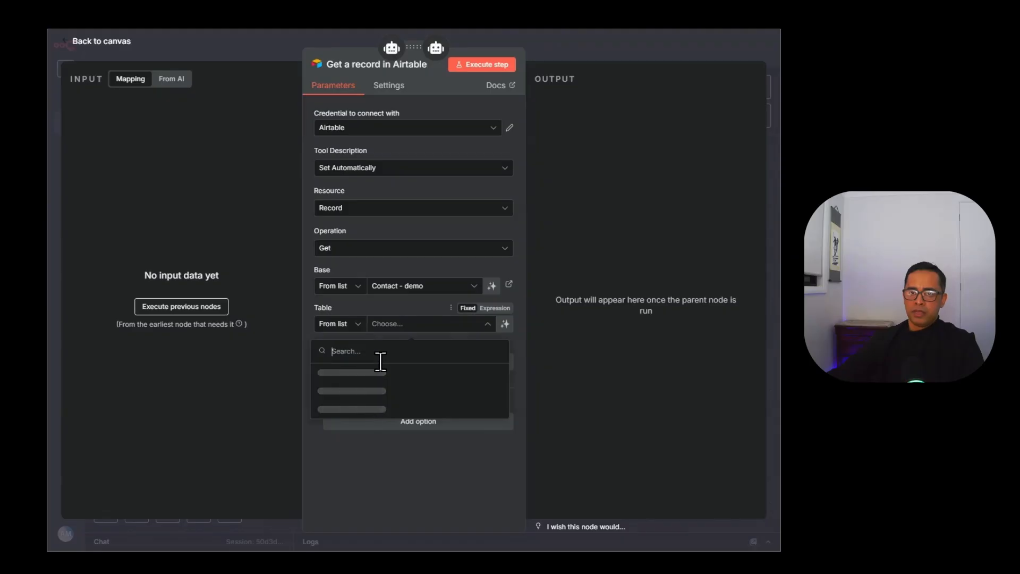
left_click(326, 375)
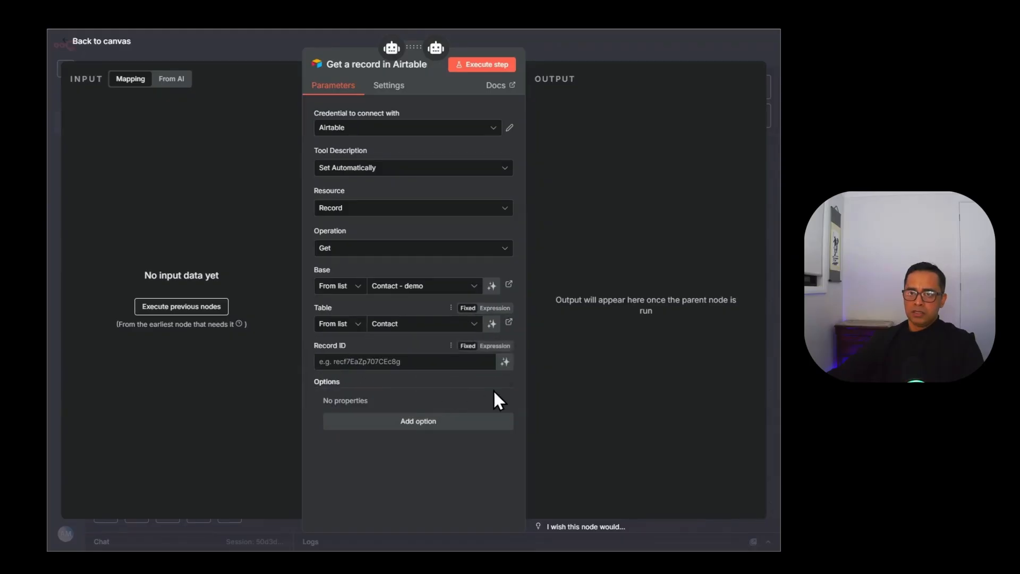
left_click(505, 363)
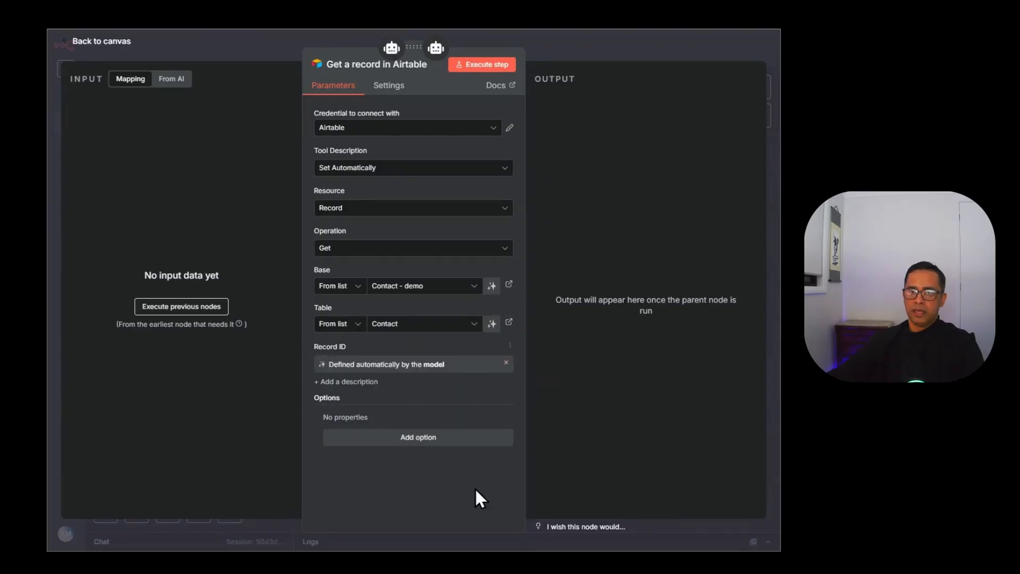
left_click(547, 53)
left_click_drag(590, 382, 597, 373)
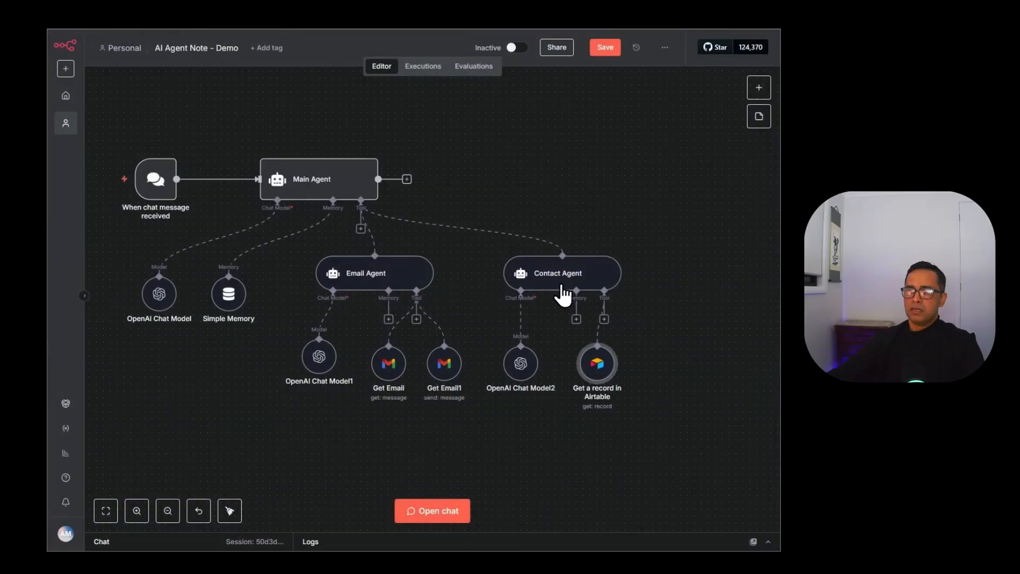
Move Contact Agent, OpenAI Chat Model2 and the Airtable node higher on the canvas.
left_click_drag(534, 278, 526, 138)
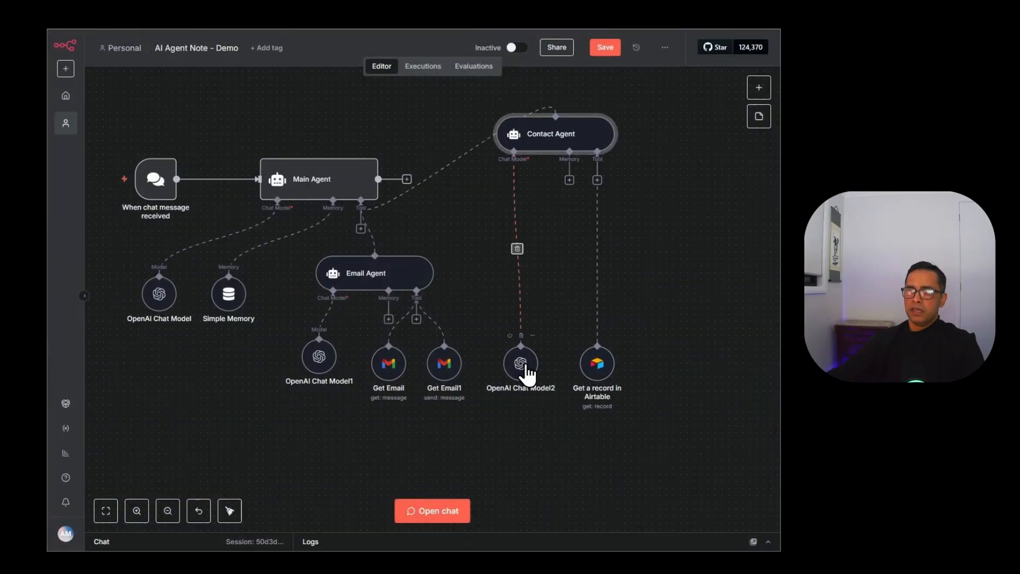
left_click_drag(526, 369, 520, 203)
left_click_drag(520, 202, 512, 202)
left_click_drag(600, 367, 592, 220)
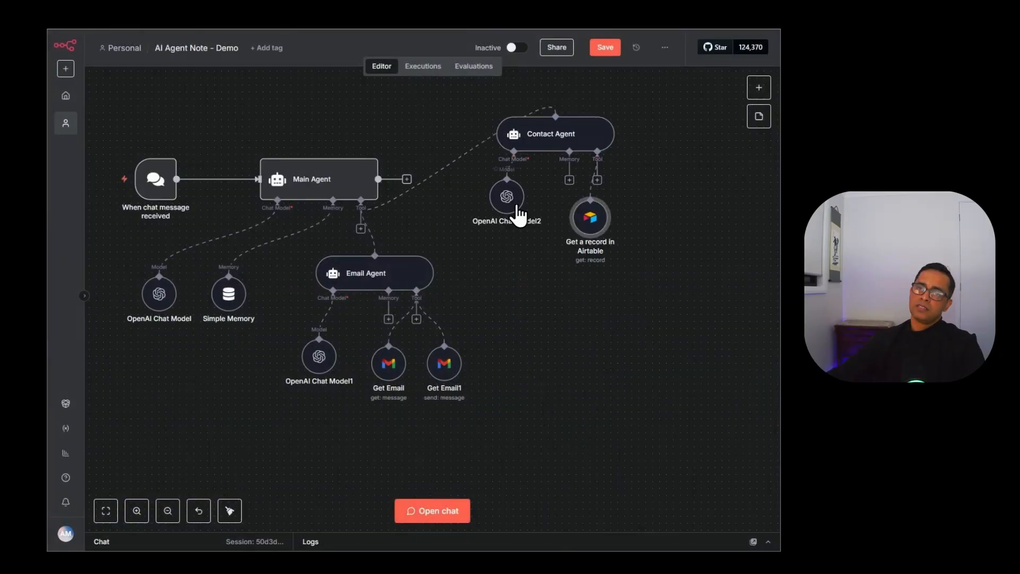
left_click_drag(518, 215, 511, 229)
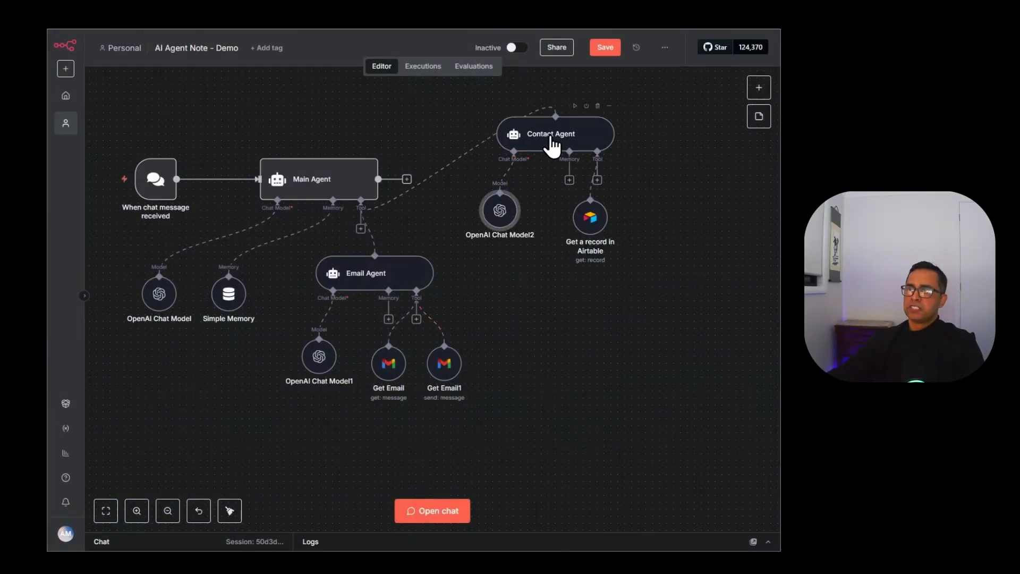
Attach another AI Agent Tool to the Main Agent.
left_click(361, 229)
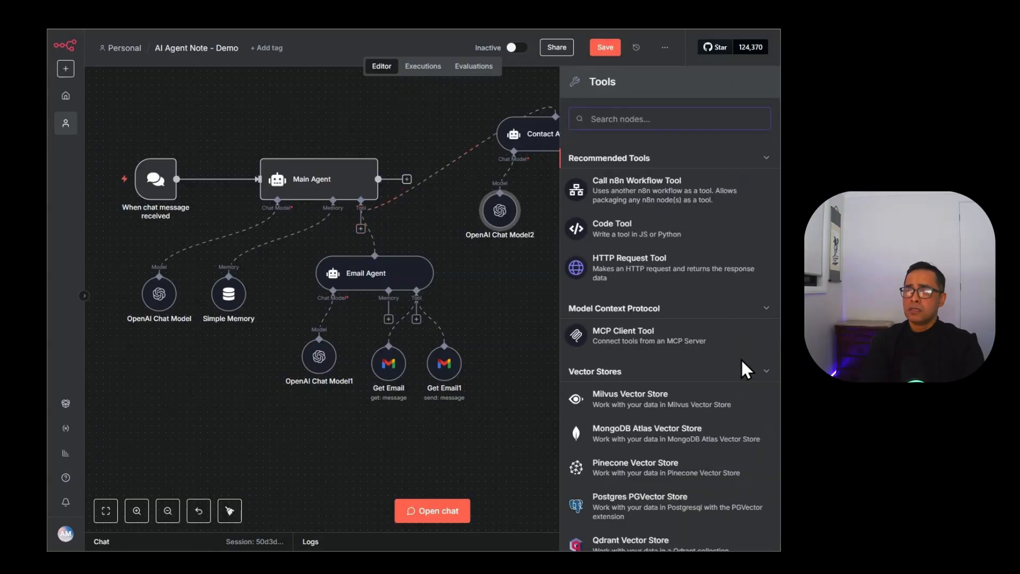
type("a")
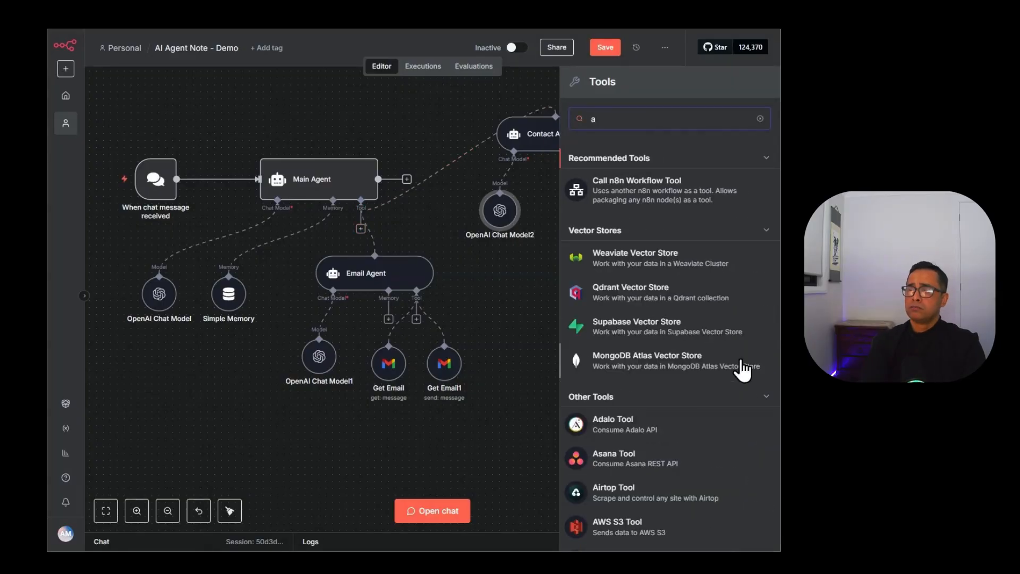
type("i age")
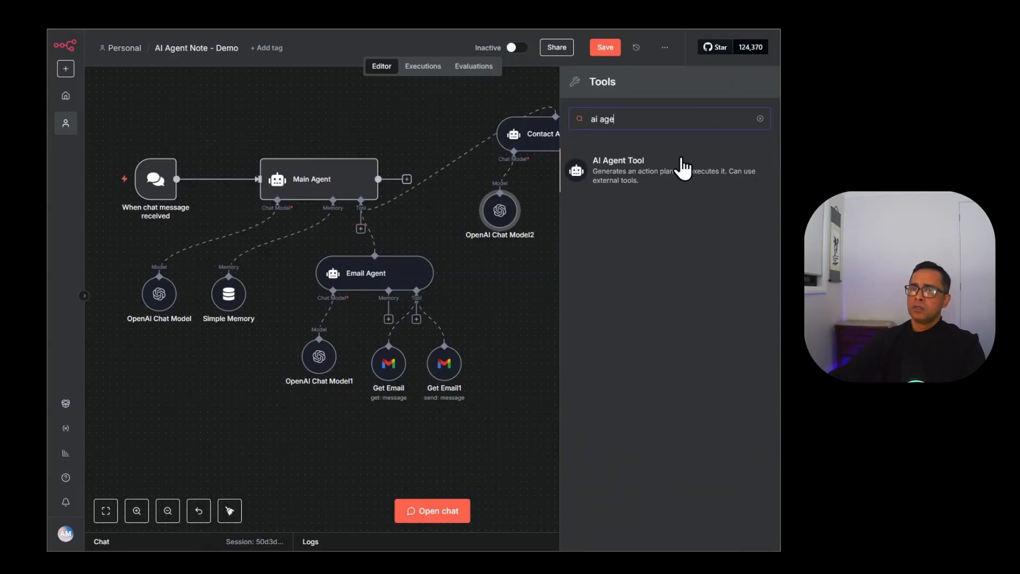
left_click(742, 184)
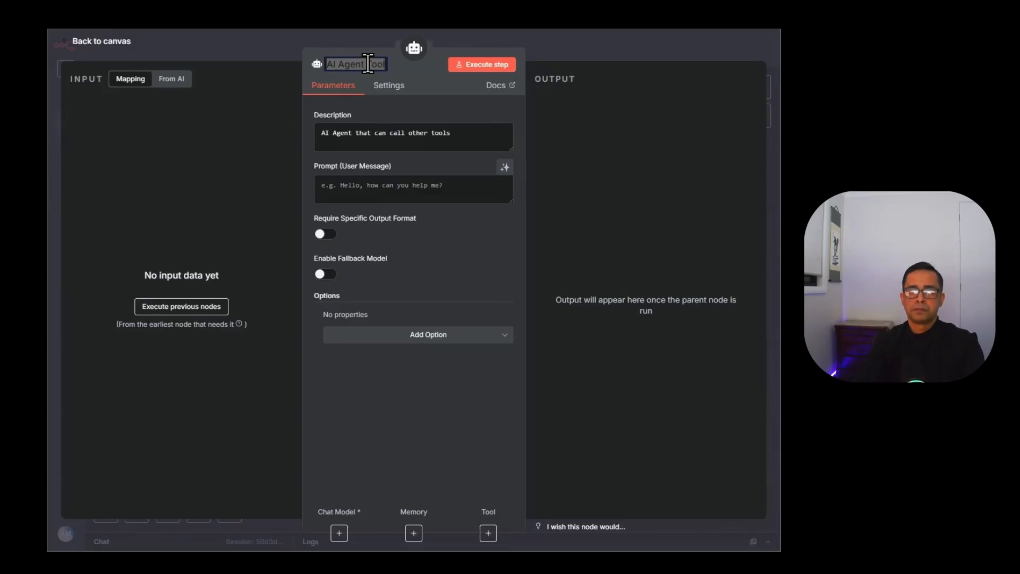
Name the new tool Research Agent, replace its description, and place OpenAI Chat Model3 beneath it.
type("Research Agent")
left_click(472, 133)
left_click_drag(472, 132, 311, 149)
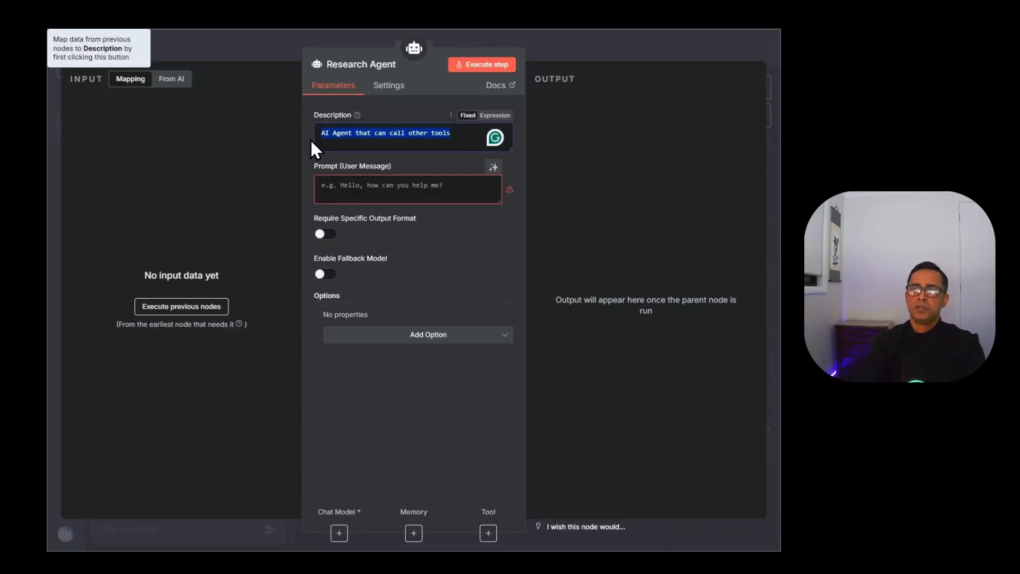
type("Use")
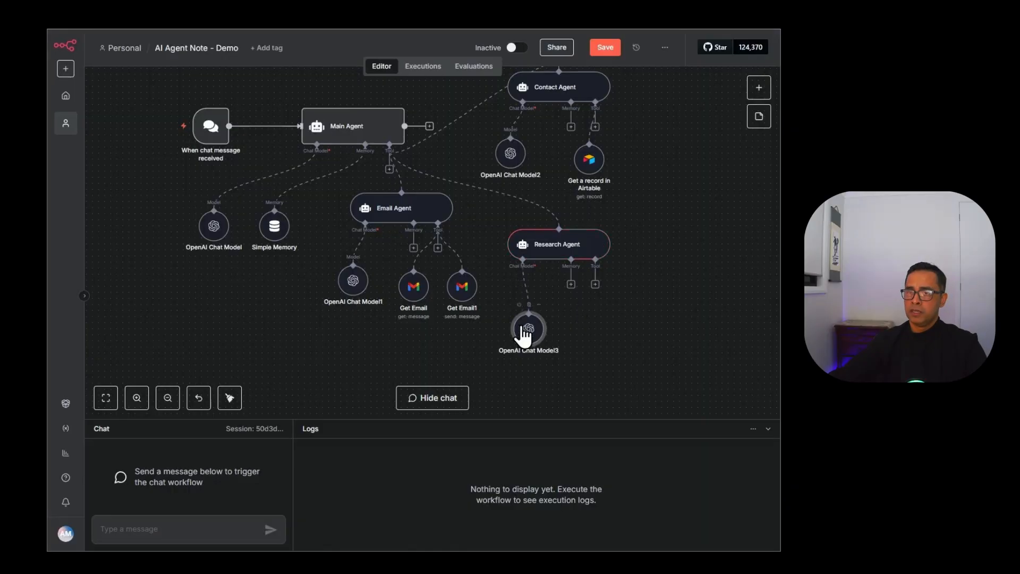
left_click_drag(521, 337, 518, 317)
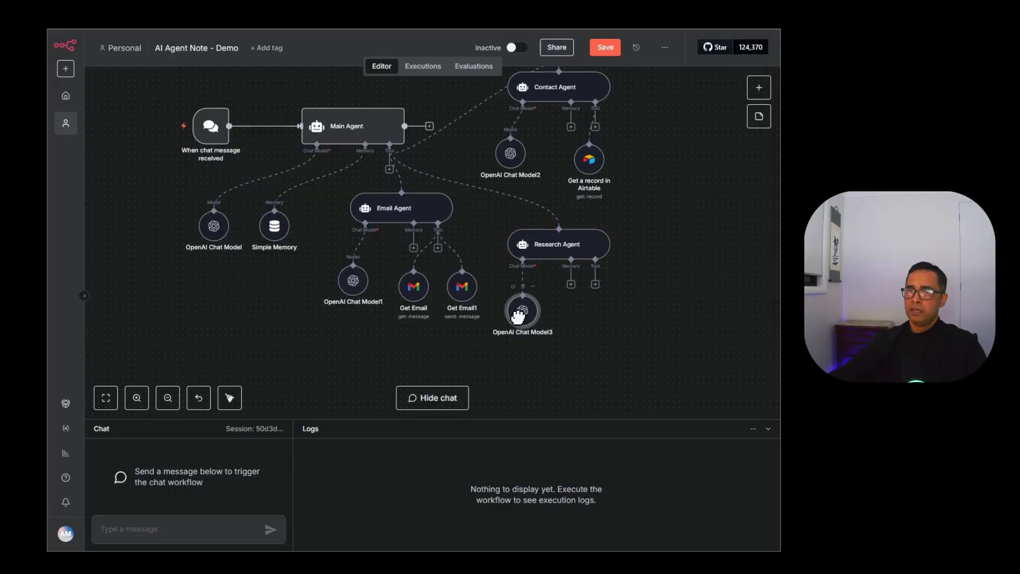
left_click(595, 284)
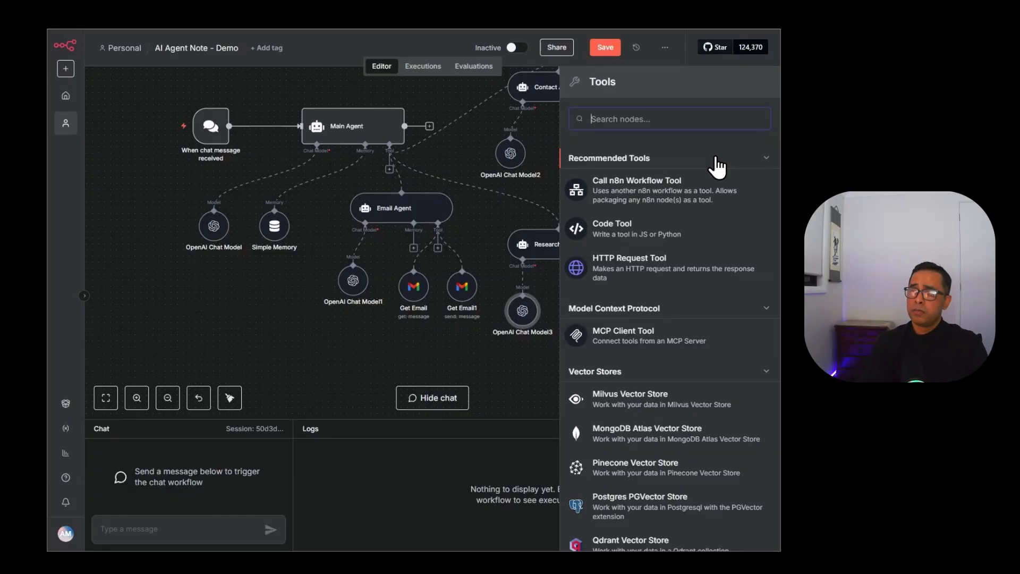
Add Perplexity's Message a Model tool and paste the API key into a new Perplexity credential.
type("Pr")
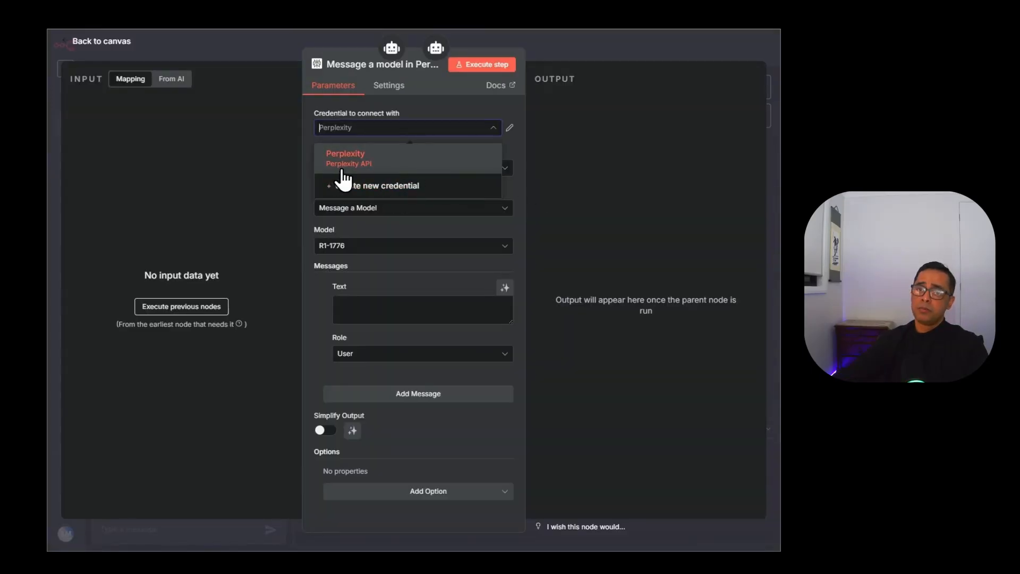
left_click(413, 188)
left_click(412, 193)
key("ctrl+v")
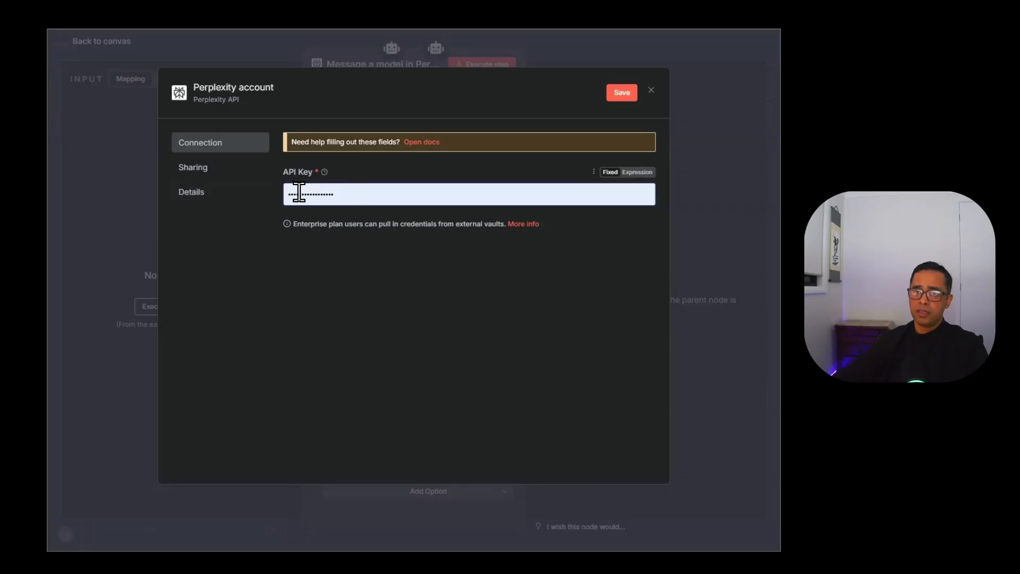
Go from the credential docs to the Perplexity account's API Keys page and select the existing key.
left_click(418, 143)
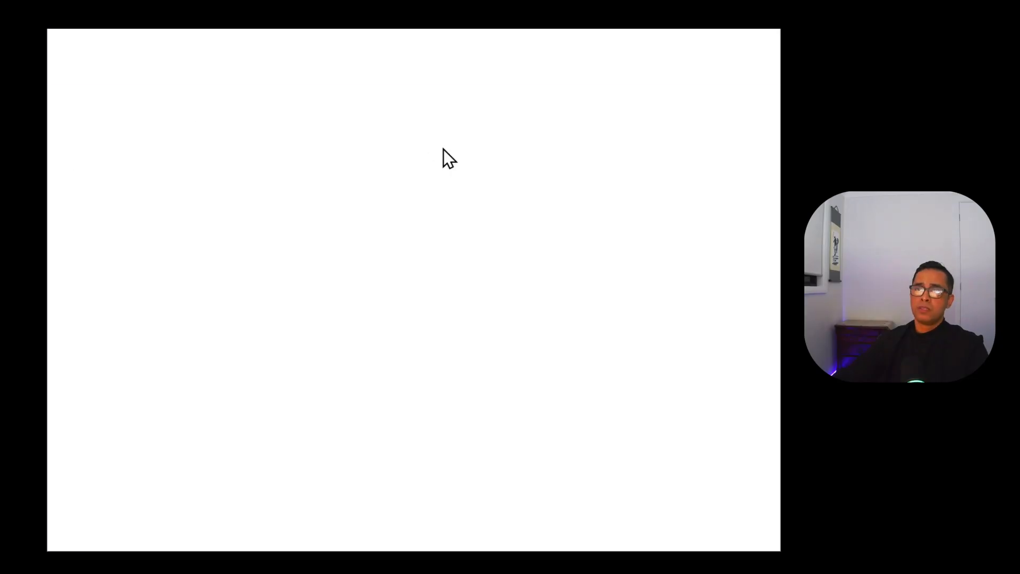
scroll(457, 340, "down", 2)
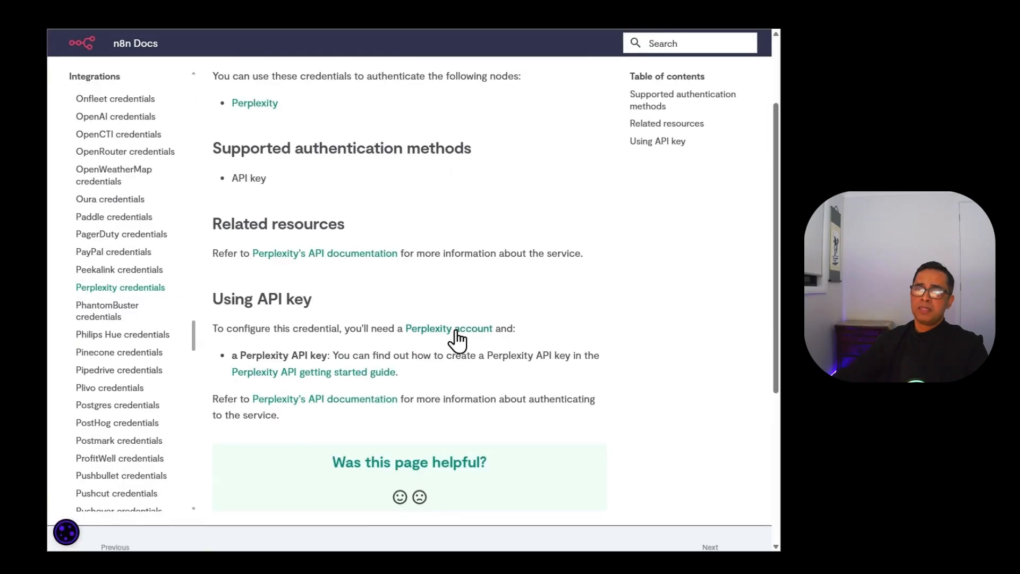
left_click(457, 330)
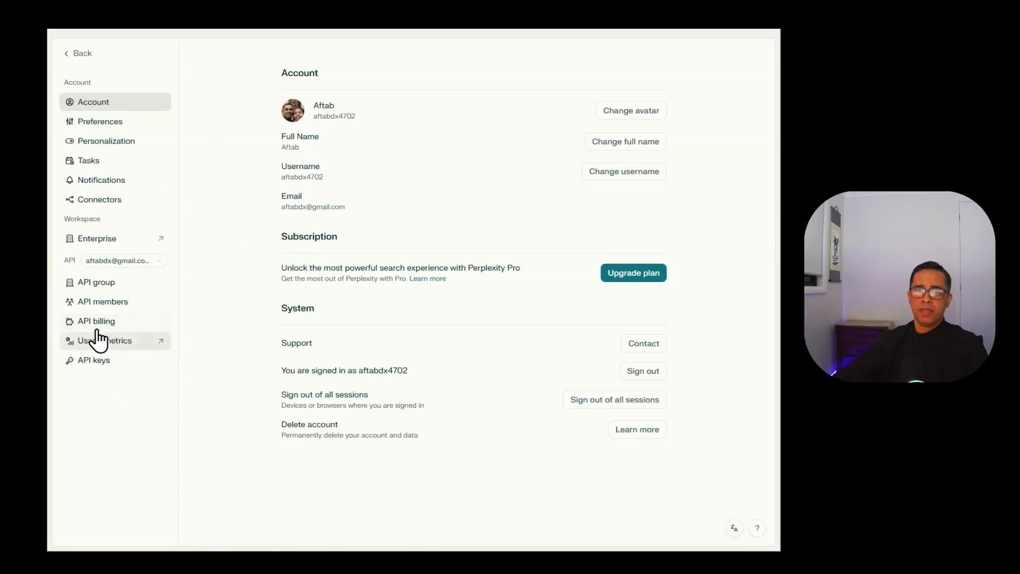
left_click(85, 283)
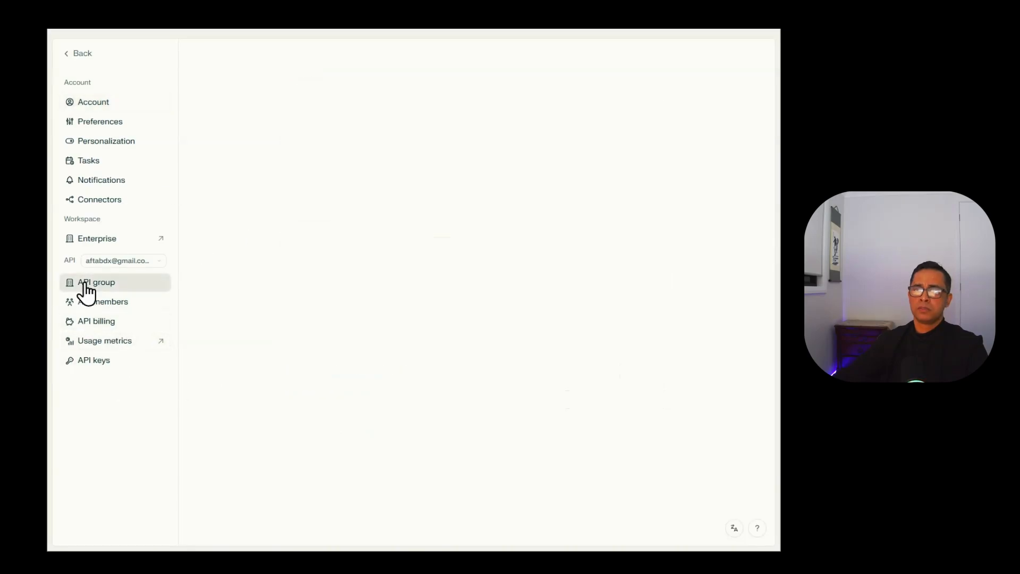
left_click(104, 364)
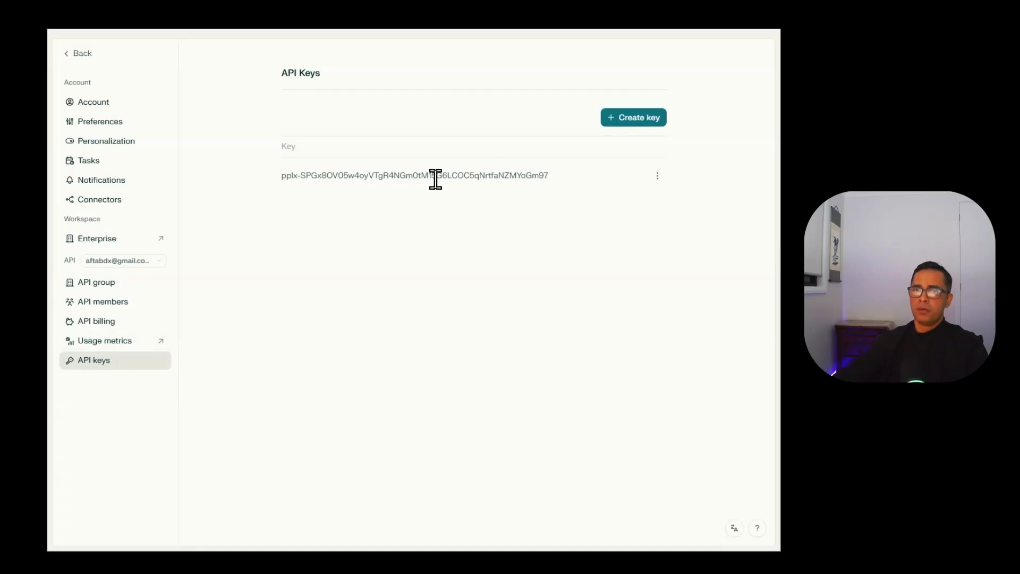
left_click_drag(550, 175, 283, 176)
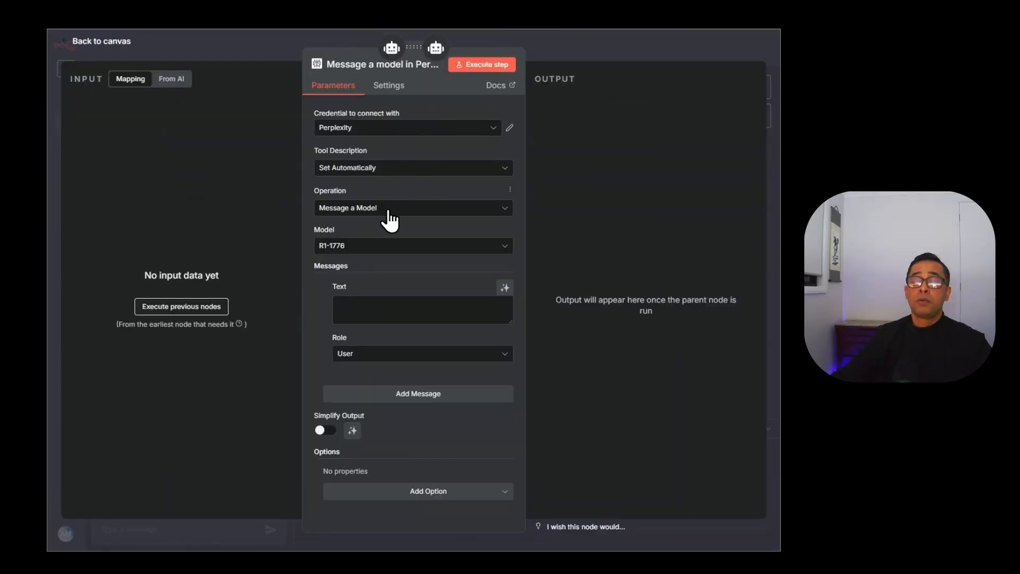
Keep R1-1776 as the Perplexity model and let the model define the first message text.
left_click(376, 241)
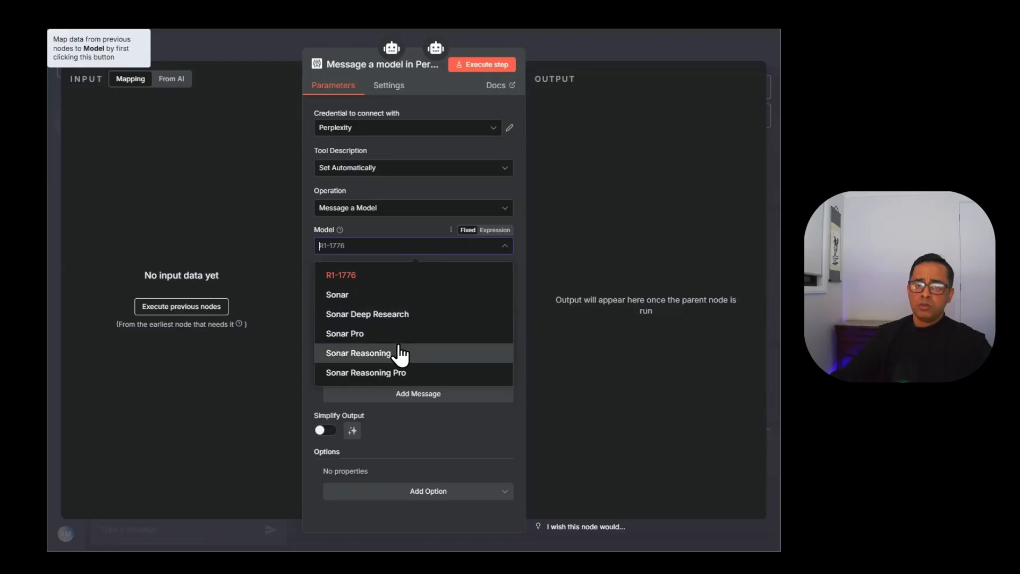
left_click(387, 279)
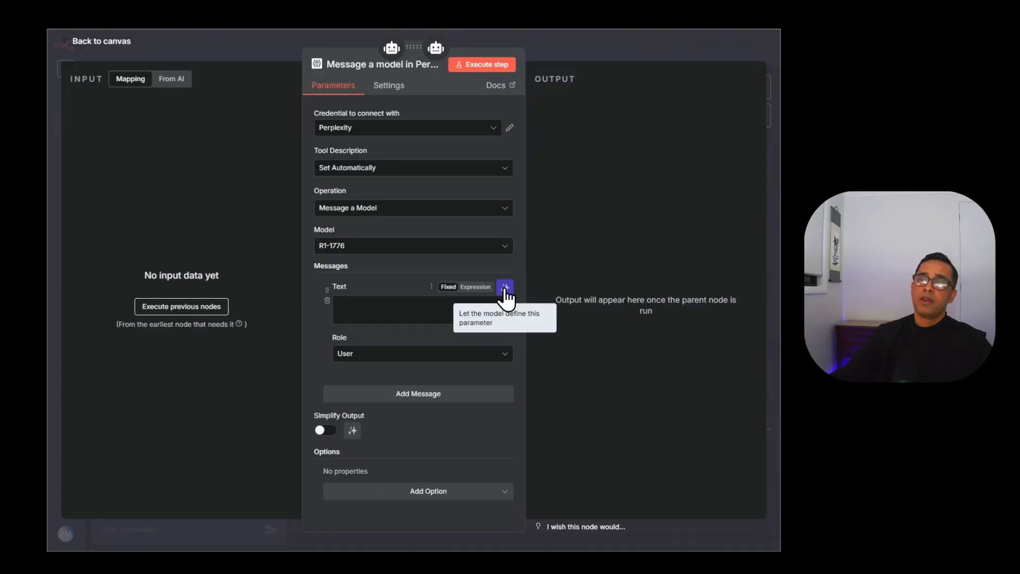
left_click(505, 287)
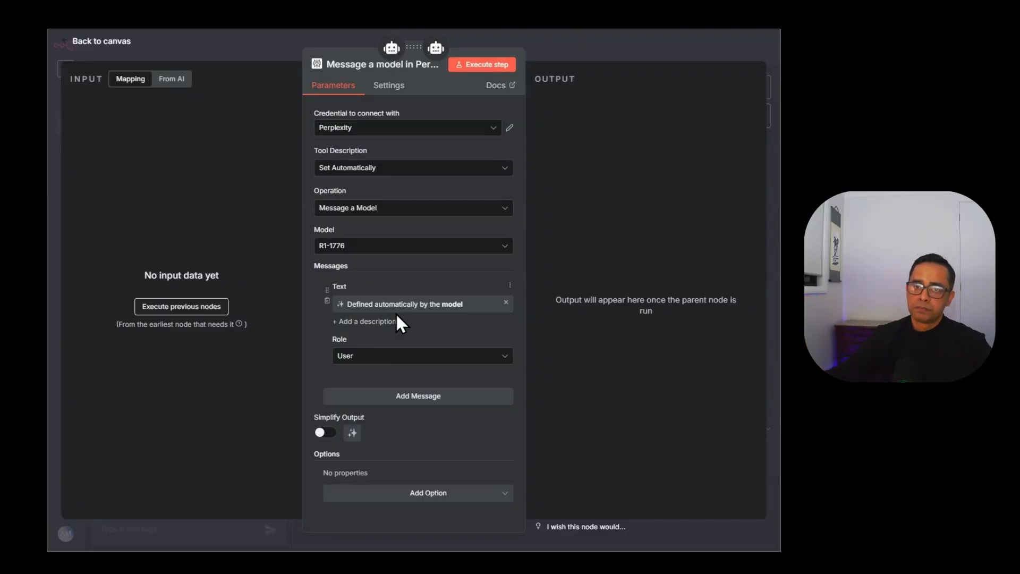
Add a second System message reading 'You are a helpful research assistant.'.
left_click(432, 398)
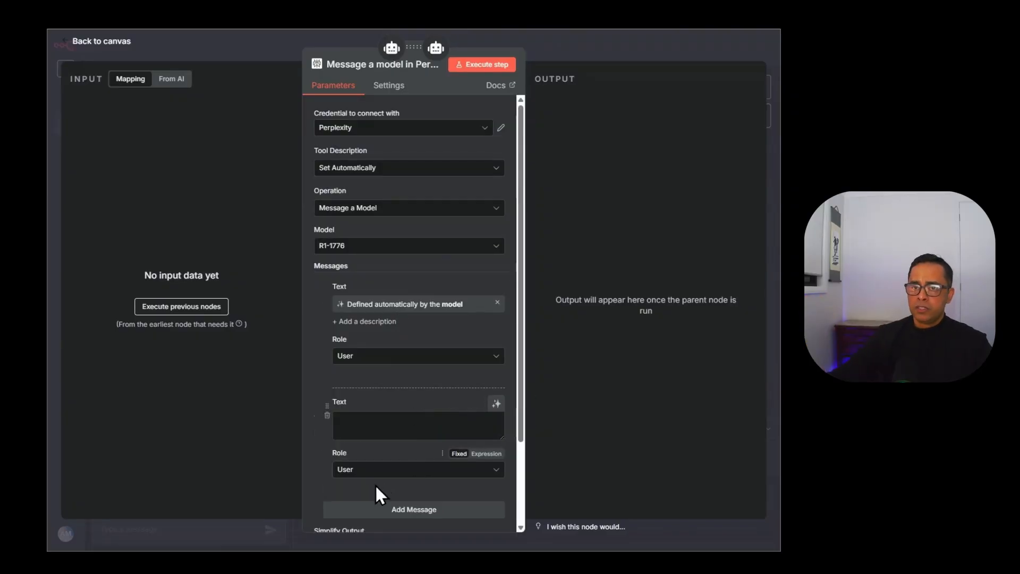
left_click(384, 471)
left_click(457, 404)
left_click(381, 413)
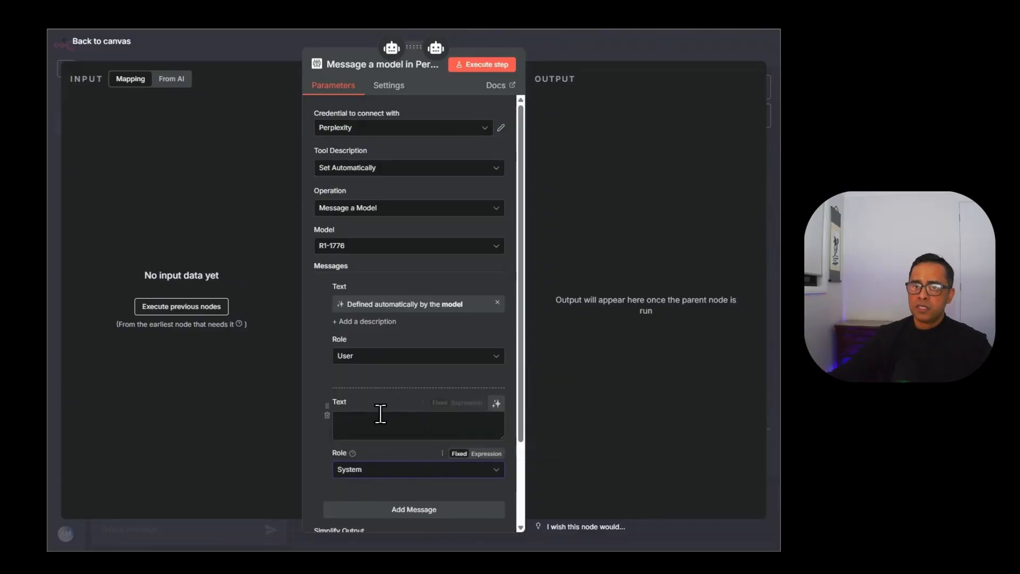
type("you are ar")
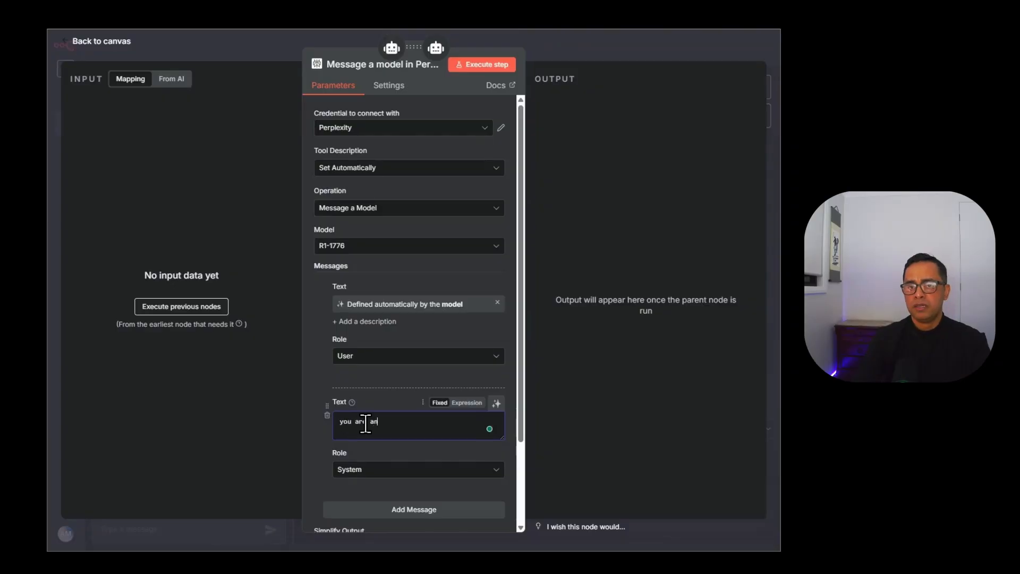
key("BackSpace")
type("helpfull ")
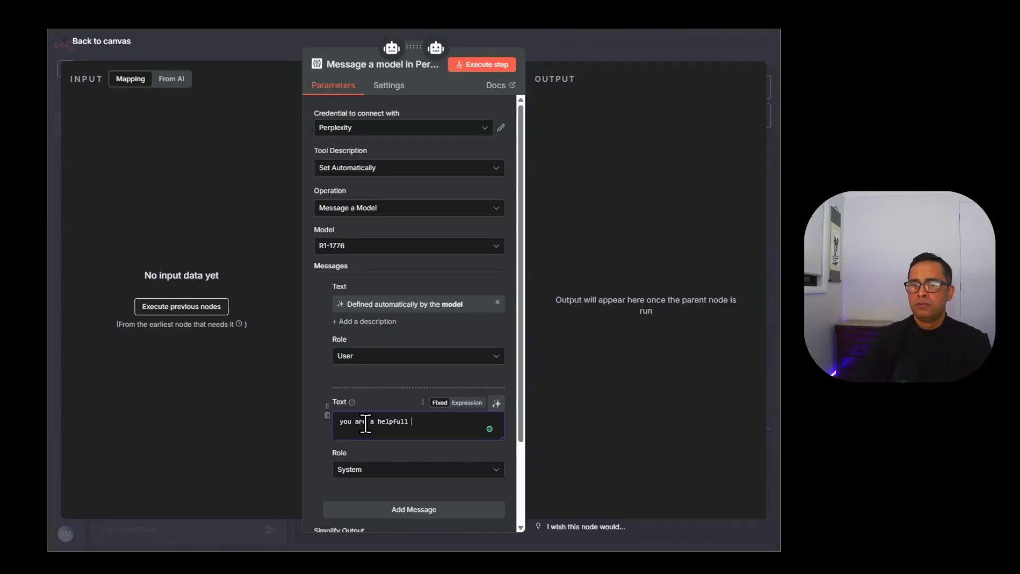
type("research assist")
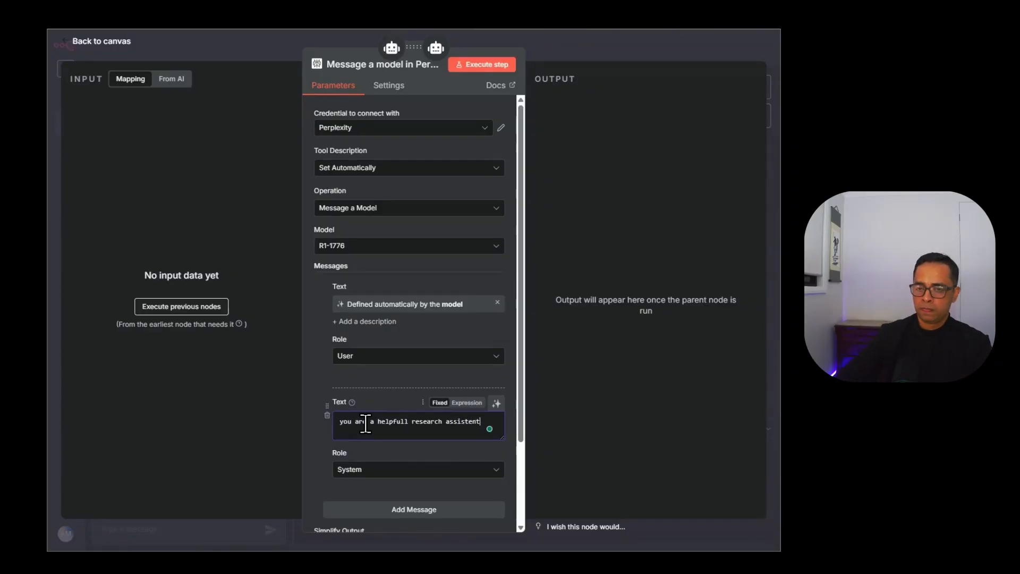
type("ent.")
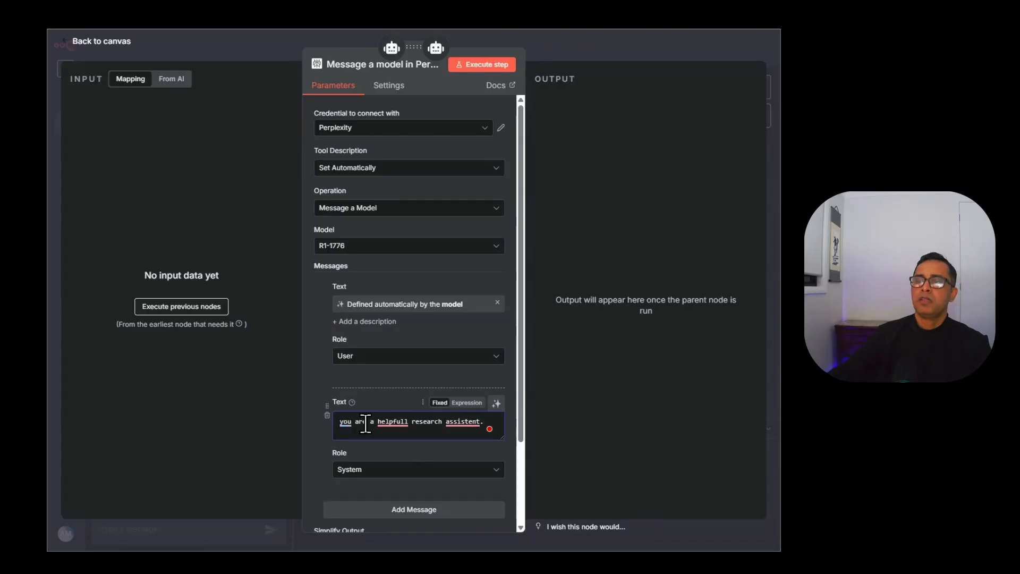
left_click(412, 462)
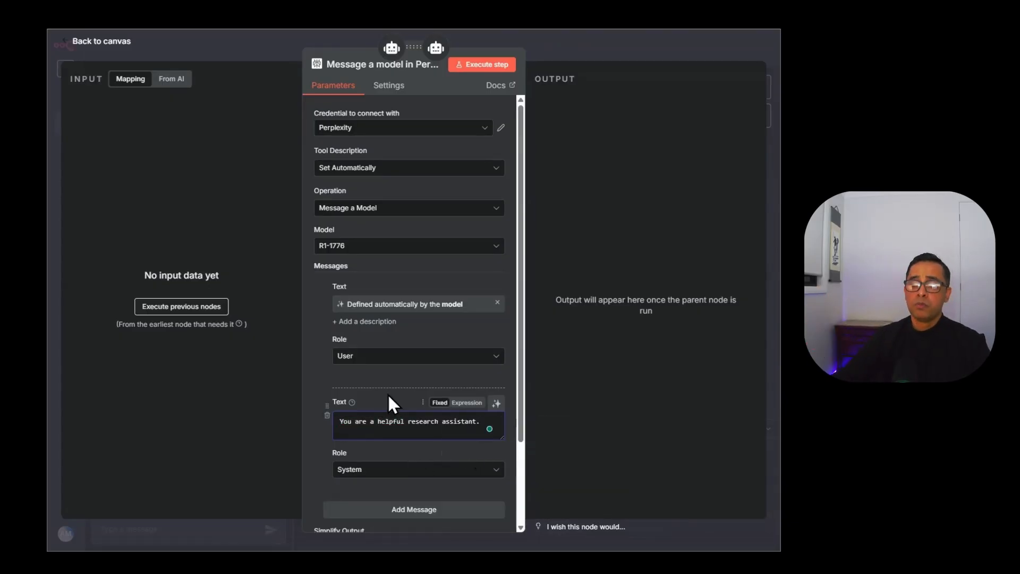
scroll(423, 361, "down", 3)
Give the Main Agent a System Message, replacing the default with the prepared multi-line prompt.
left_click(392, 48)
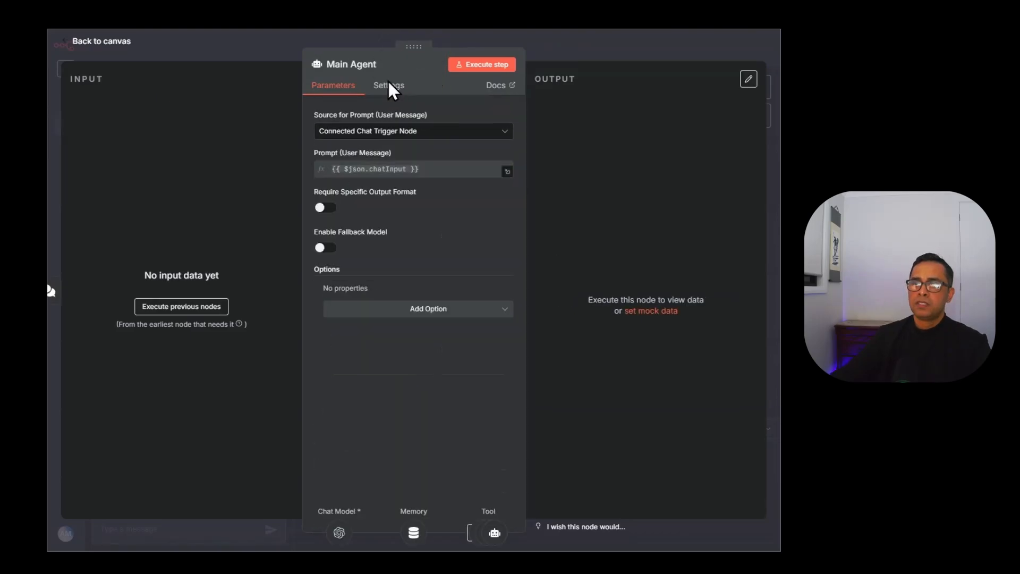
key("Escape")
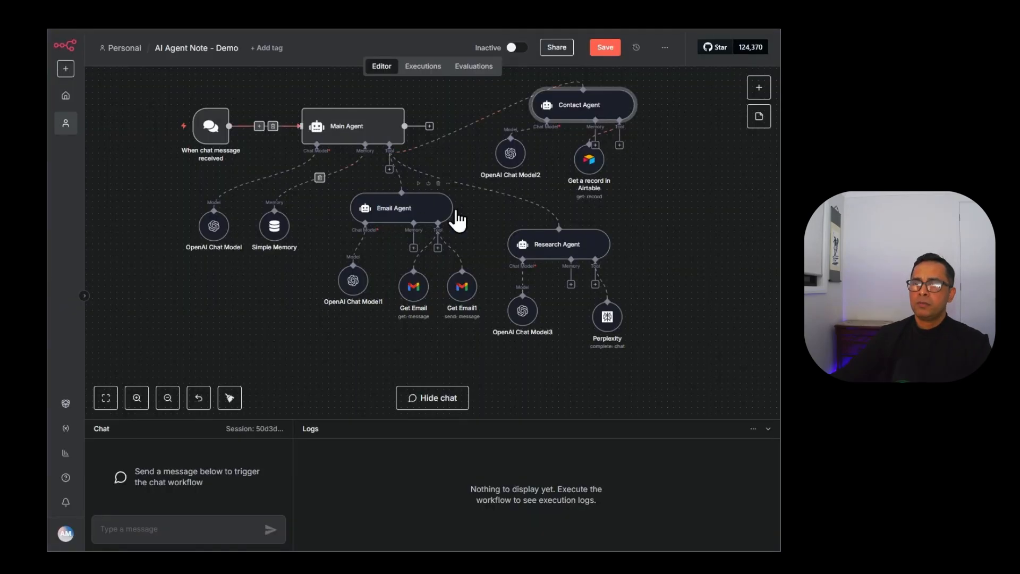
double_click(335, 140)
left_click(437, 319)
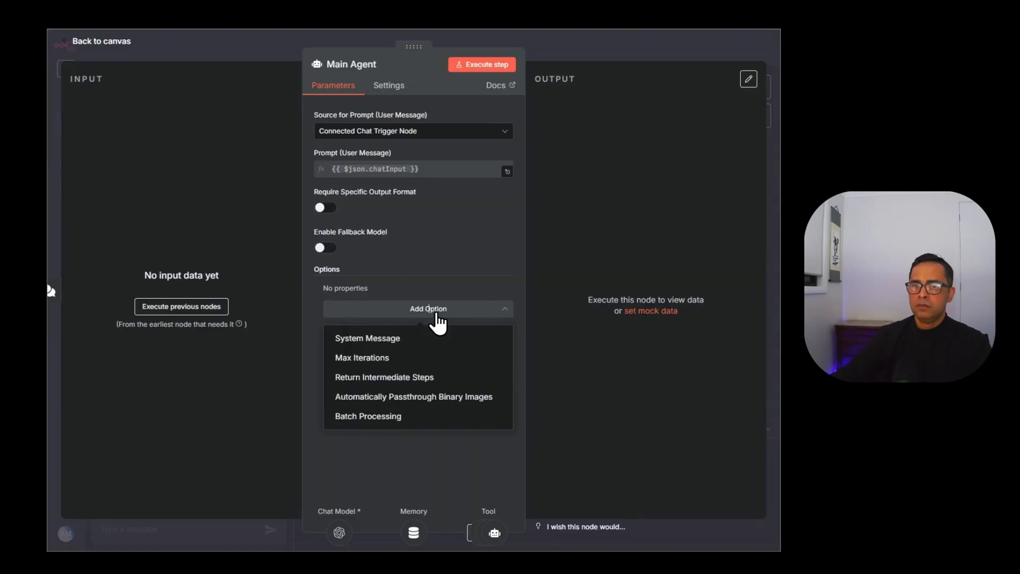
left_click(410, 340)
left_click_drag(412, 332, 341, 310)
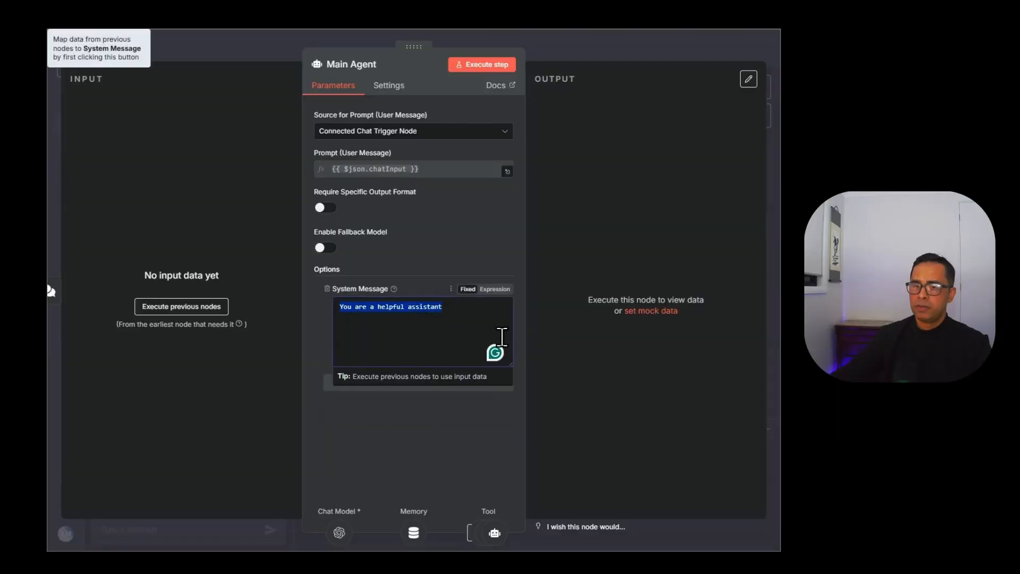
key("BackSpace")
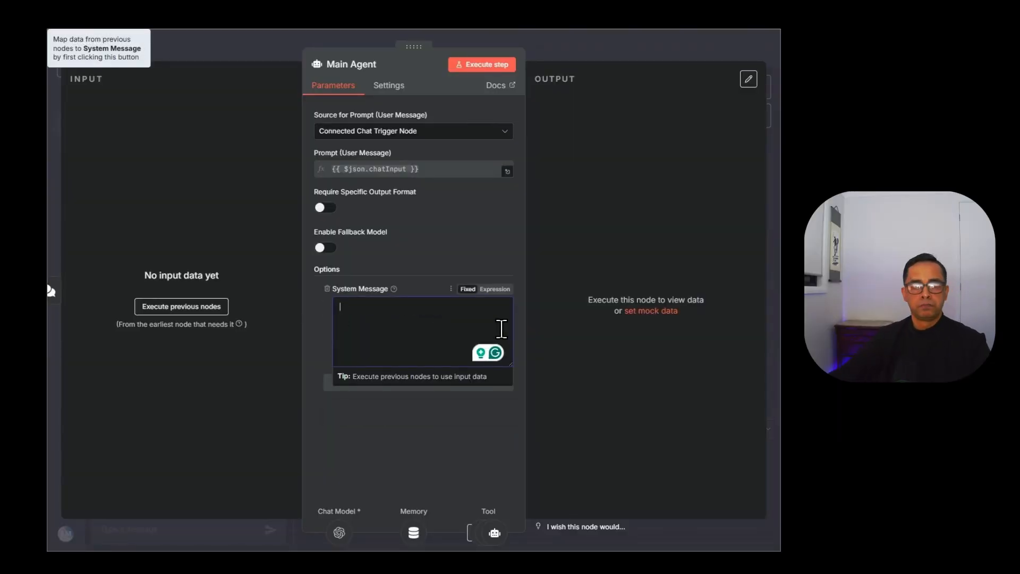
type("You are a helpful assistant. You have this tool you can use for user query.  Email Agent- Use this agent to read my email, draft an email or send an email. contract agent - use this agent to get contact details in particular email address for sending email Research tool - use this tool for conducting any research in the web   {{ $now }}")
In the expression editor, separate the Email and contract agent entries with blank lines and re-insert {{ $now }}.
left_click(508, 371)
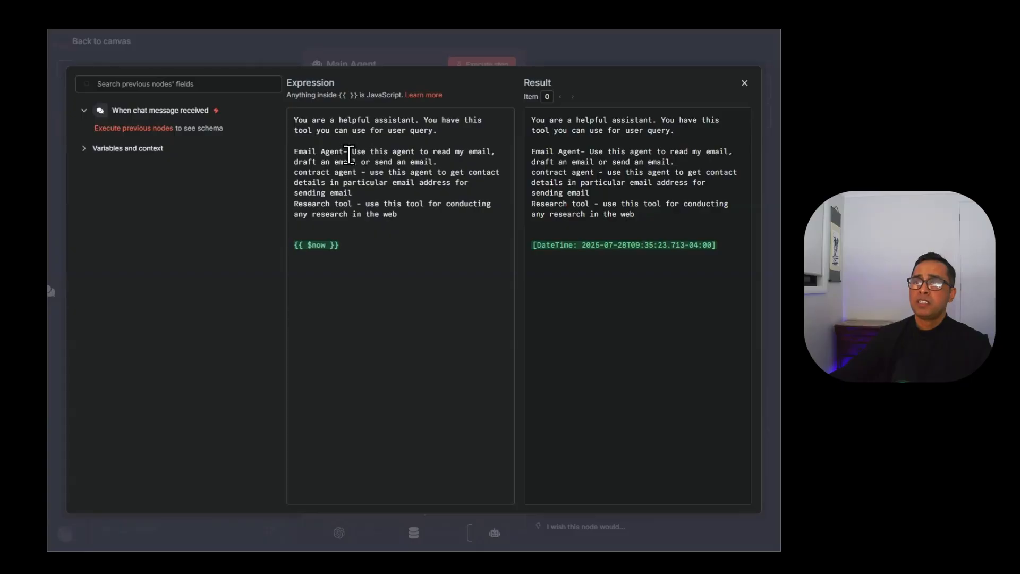
left_click(470, 151)
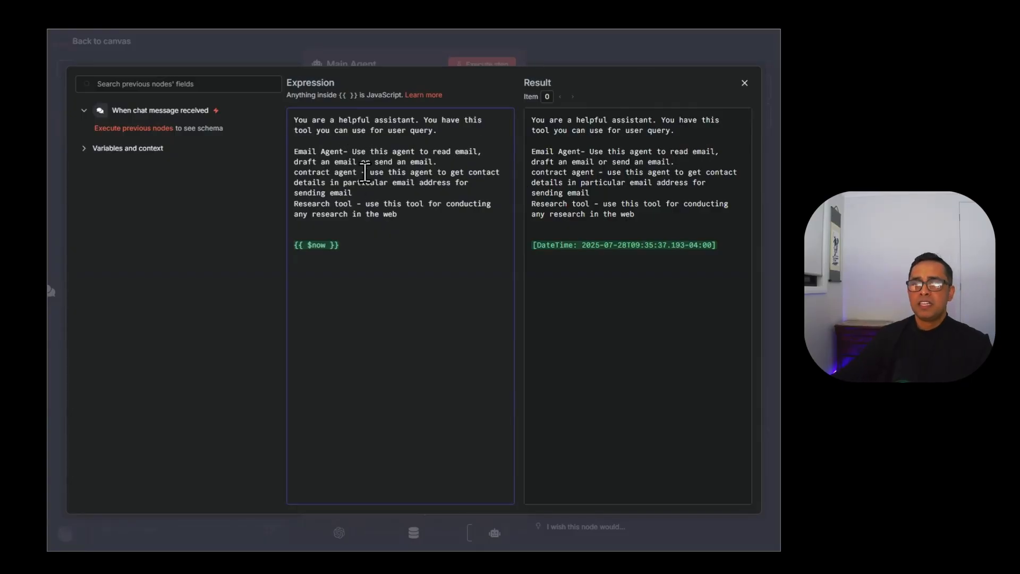
left_click(439, 162)
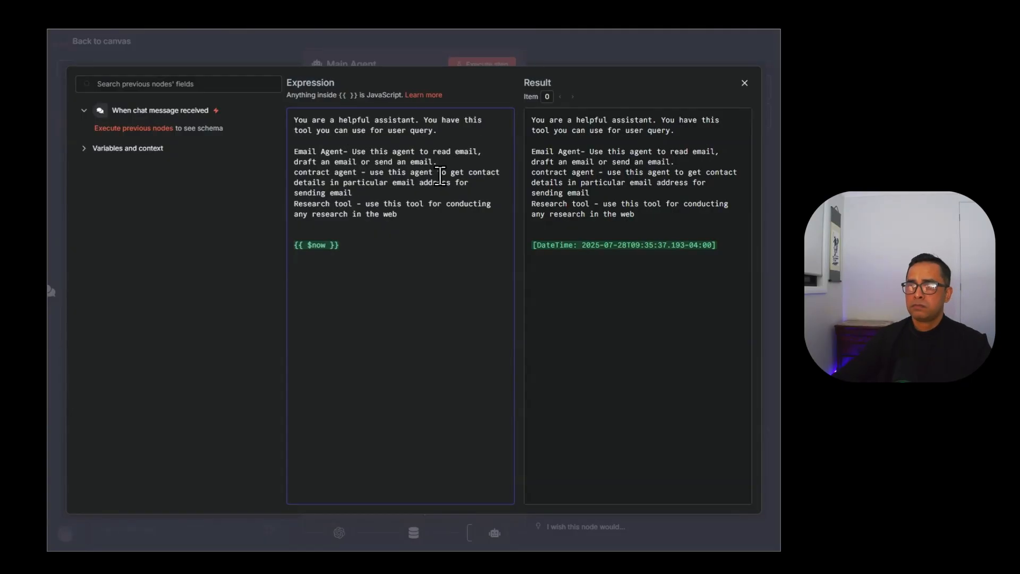
key("Return")
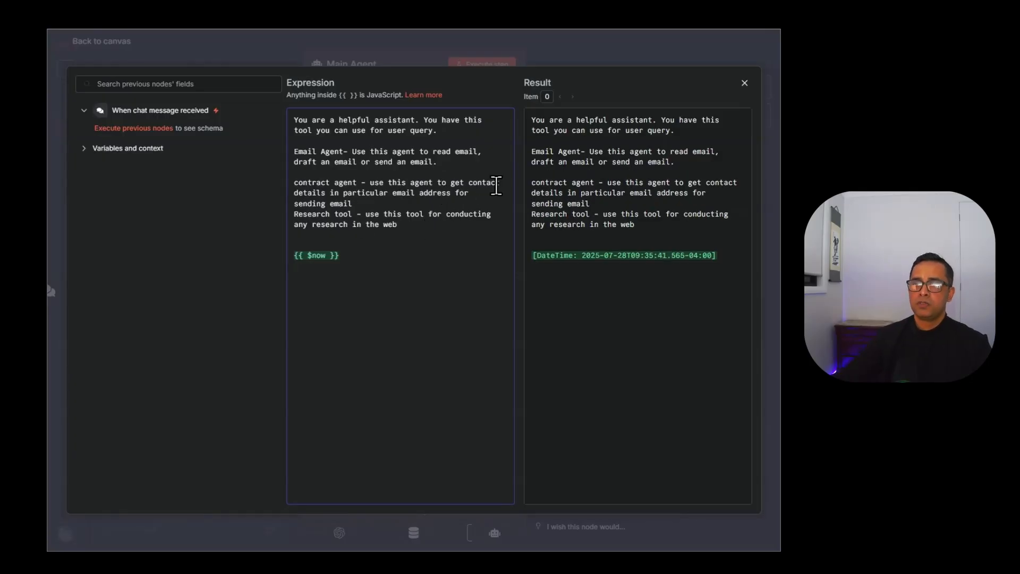
key("Return")
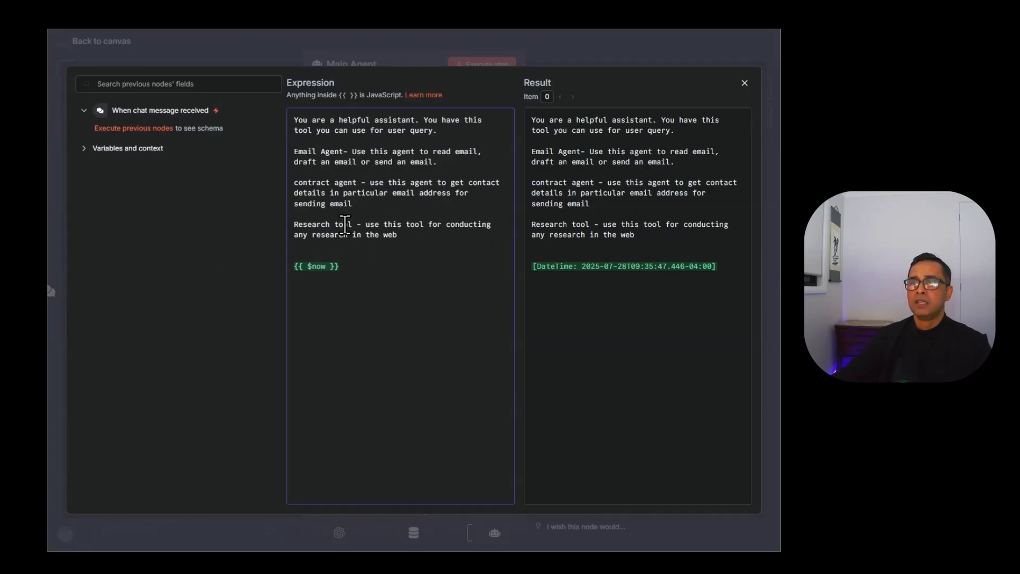
left_click_drag(281, 315, 278, 255)
key("BackSpace")
type("{{")
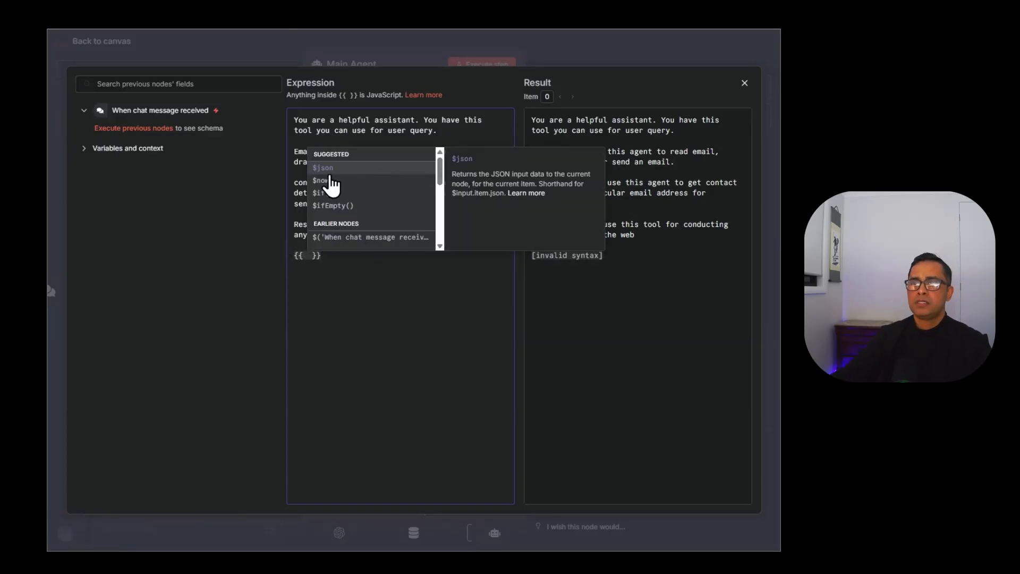
left_click(324, 181)
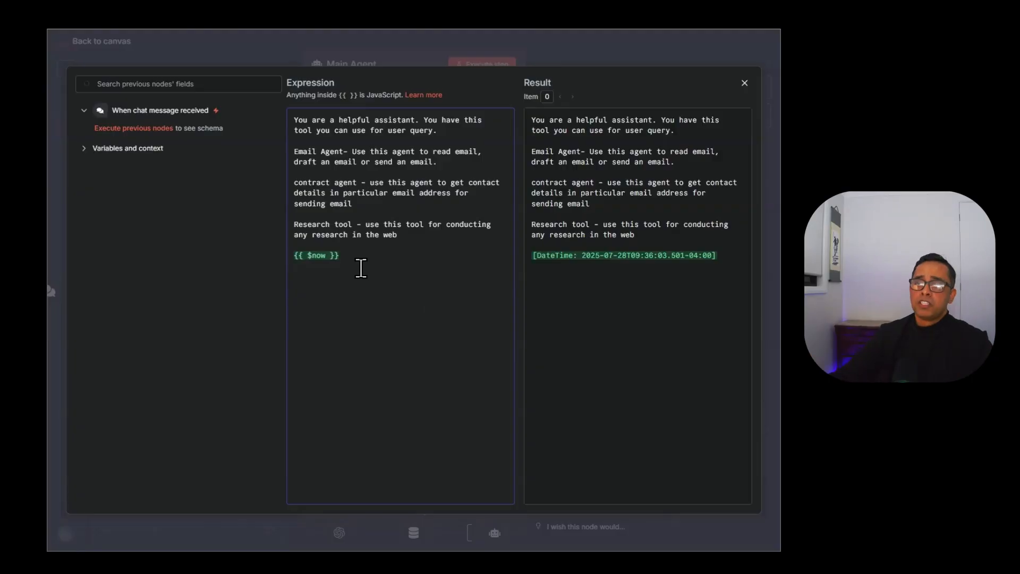
key("Escape")
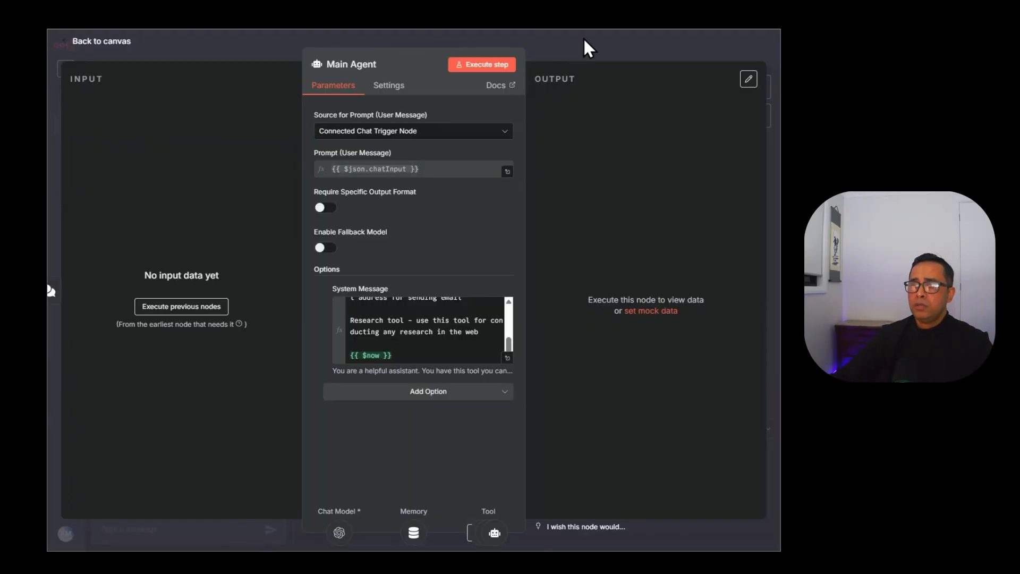
Reposition OpenAI Chat Model2 beneath the Contact Agent on the canvas.
key("Escape")
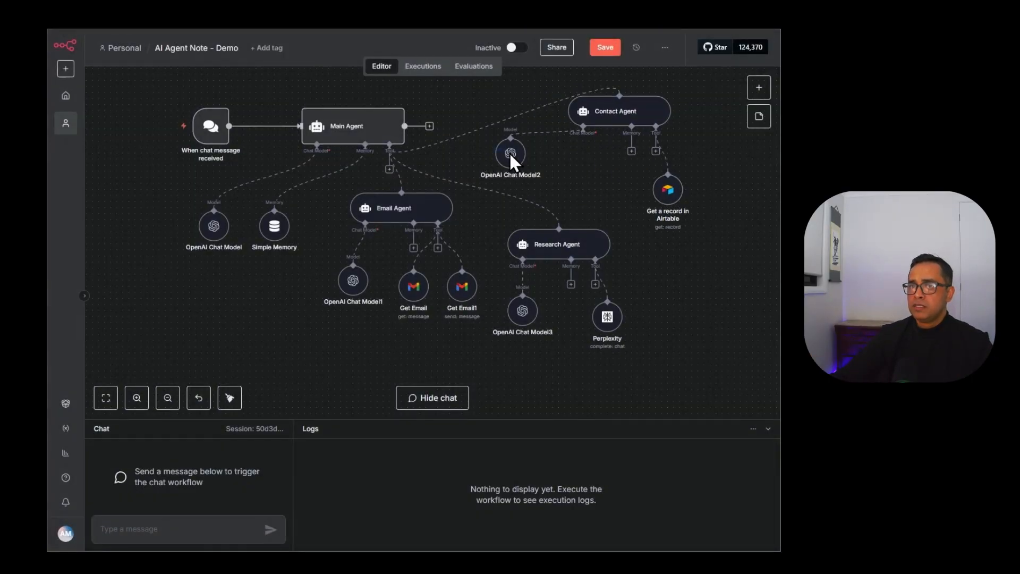
left_click_drag(515, 145, 534, 160)
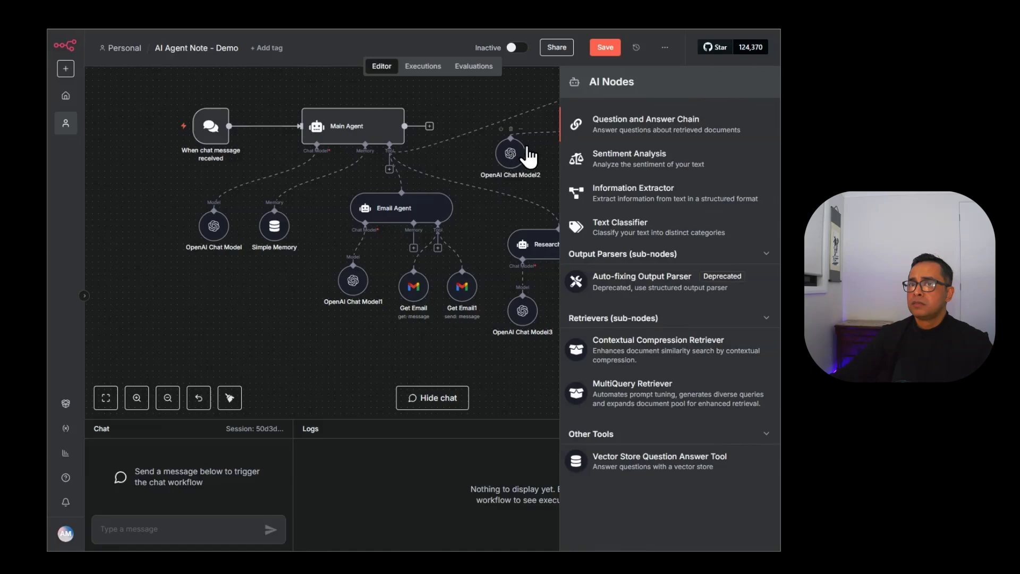
left_click_drag(524, 149, 590, 187)
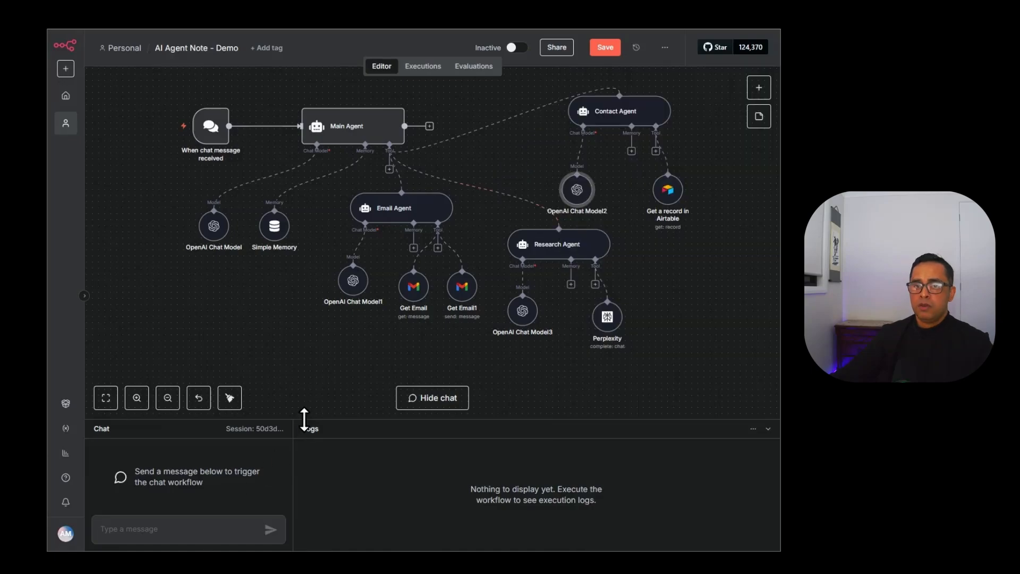
In an enlarged chat panel, ask for a summary of AI tools released in the last 7 days, emailed to a contact.
left_click_drag(305, 420, 310, 397)
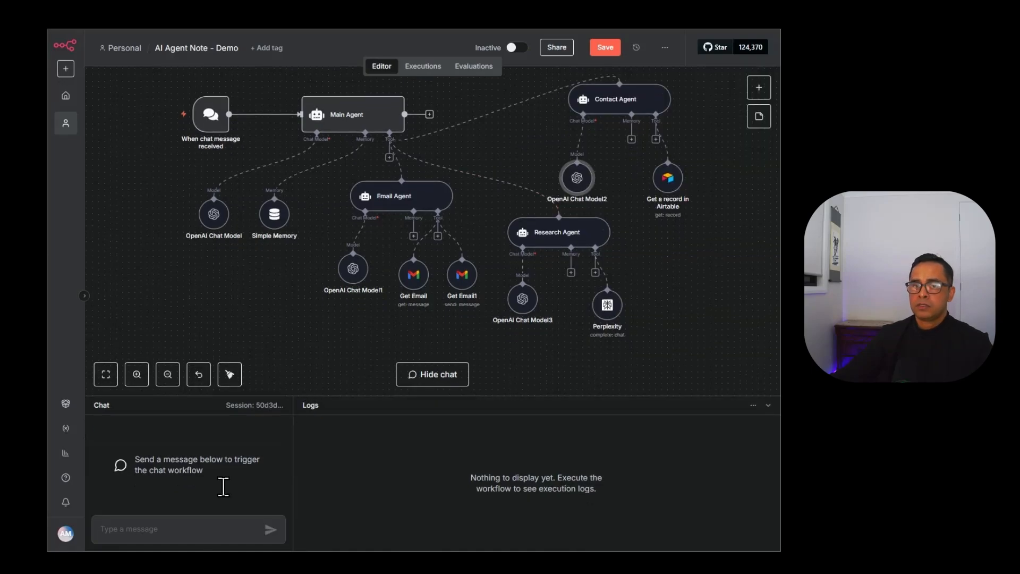
left_click(215, 526)
type("can you")
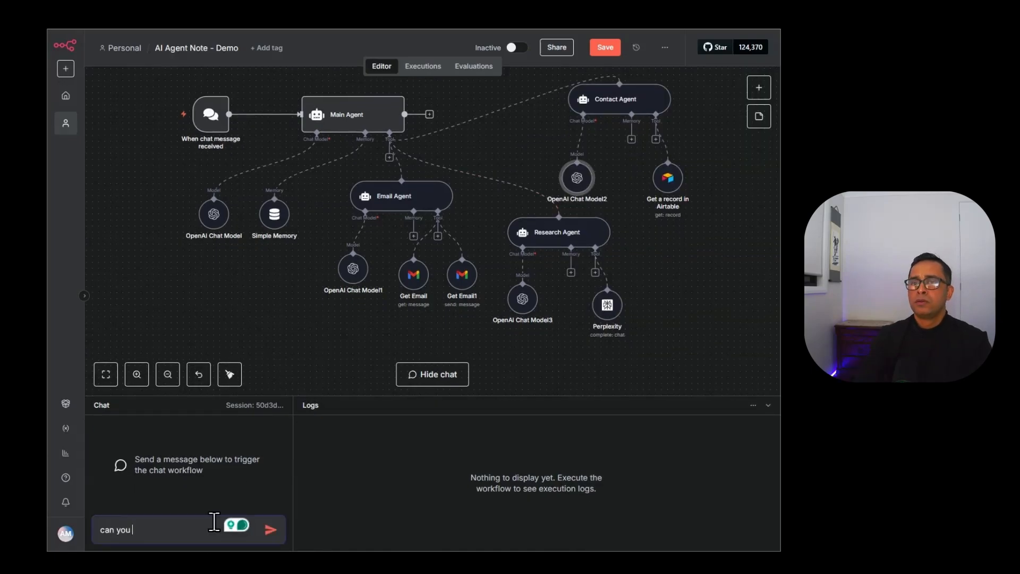
key("ctrl+a")
type("Wha")
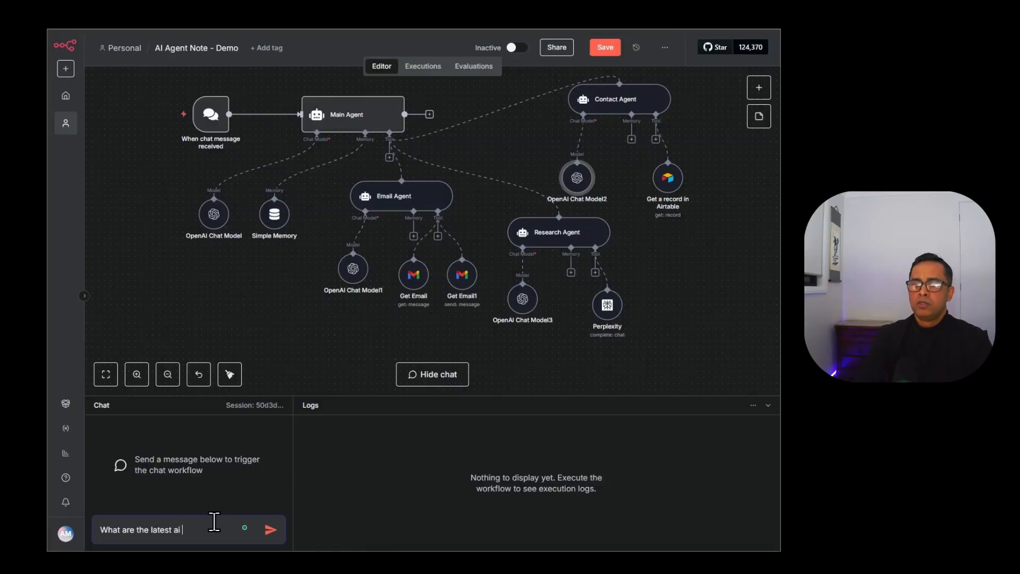
type("too")
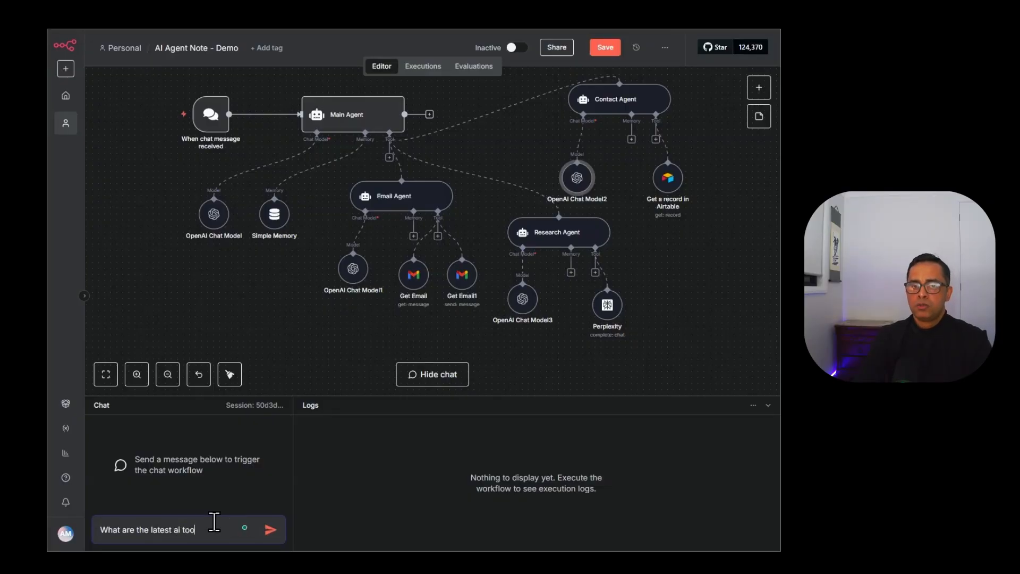
type("ls released in last 7 days, summarise them")
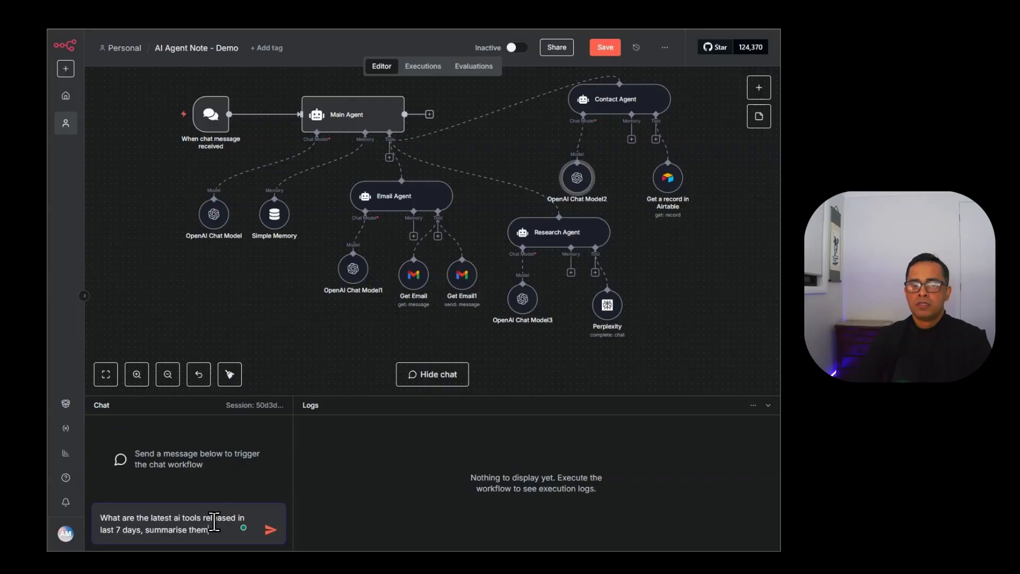
type("end to Aftab in an email")
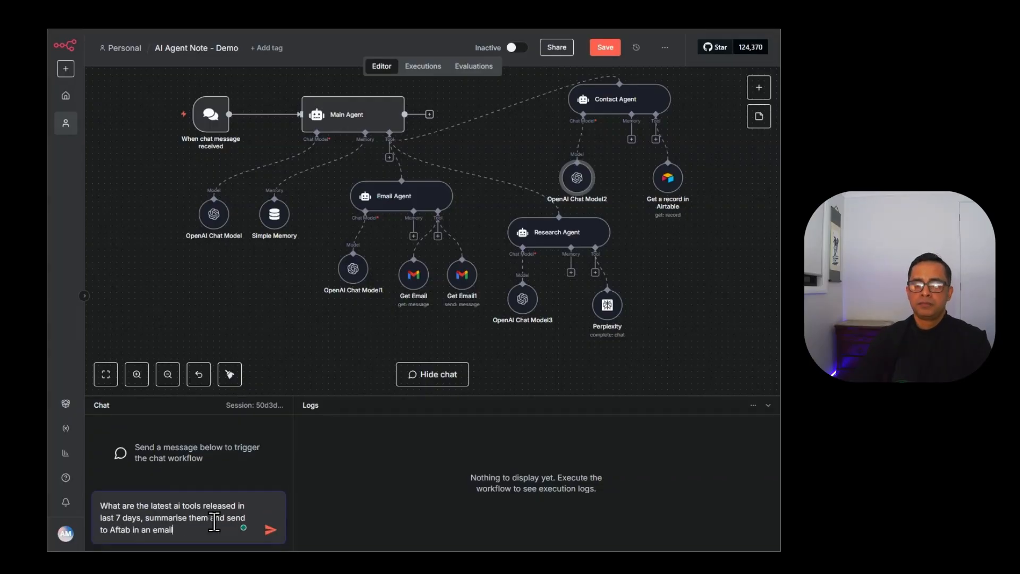
key("Return")
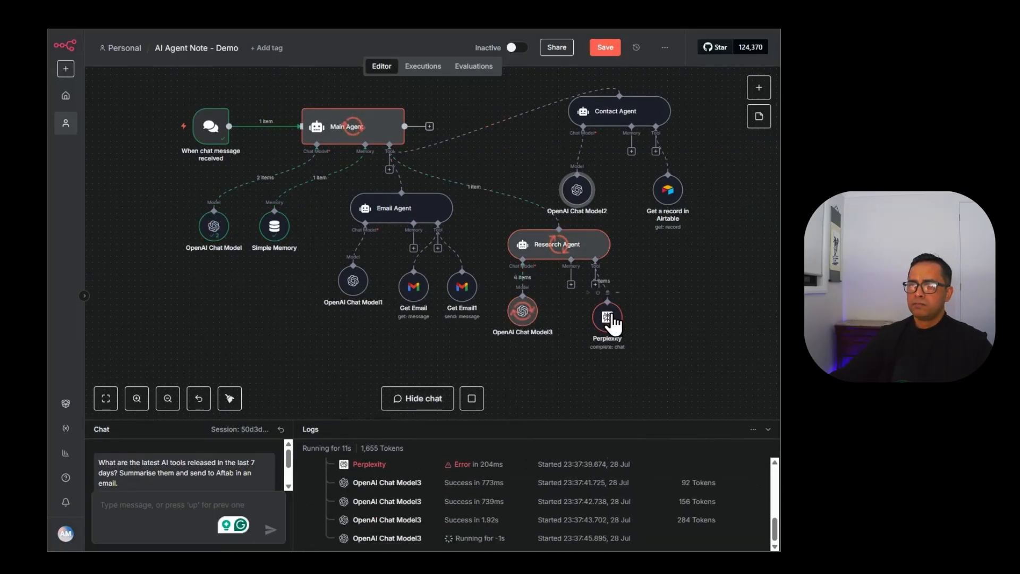
Stop the running execution and delete the Perplexity tool's System message.
left_click(468, 400)
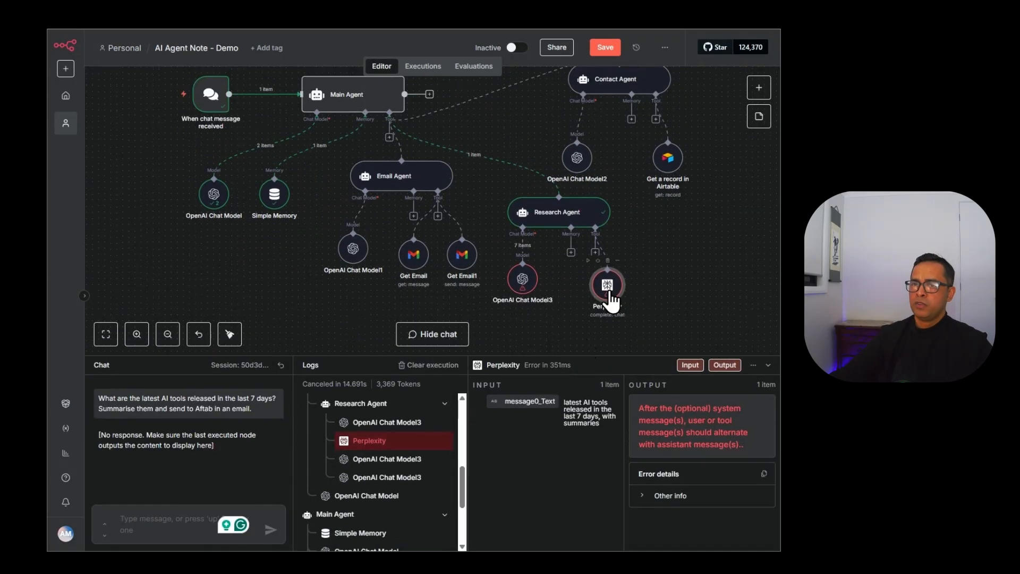
double_click(612, 301)
scroll(414, 319, "down", 2)
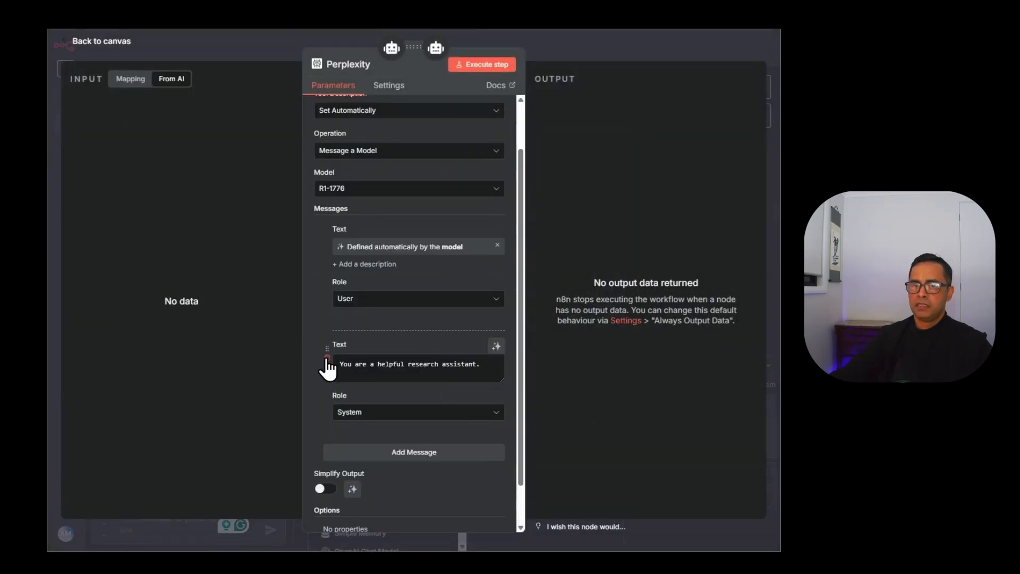
left_click(327, 358)
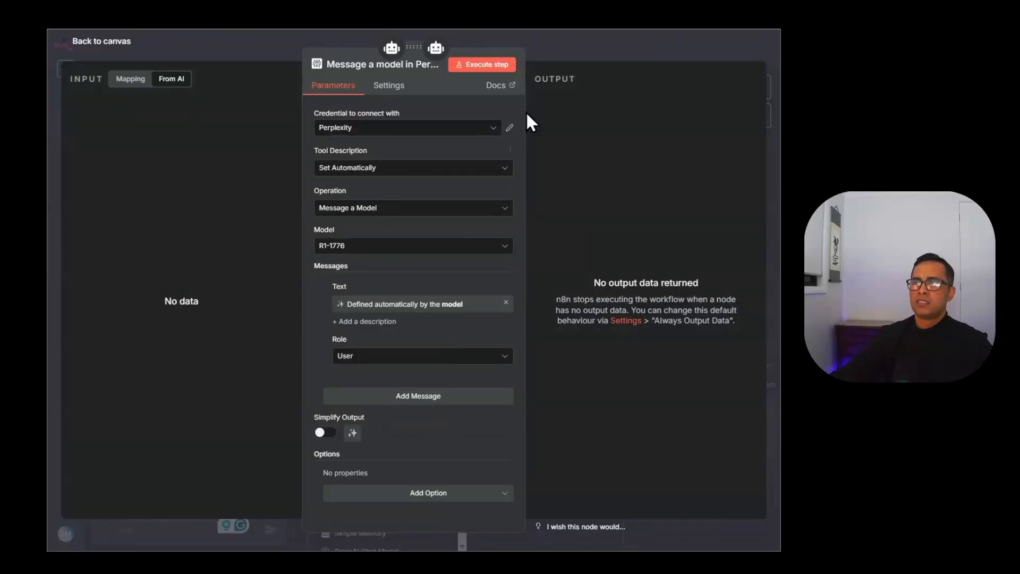
left_click(566, 53)
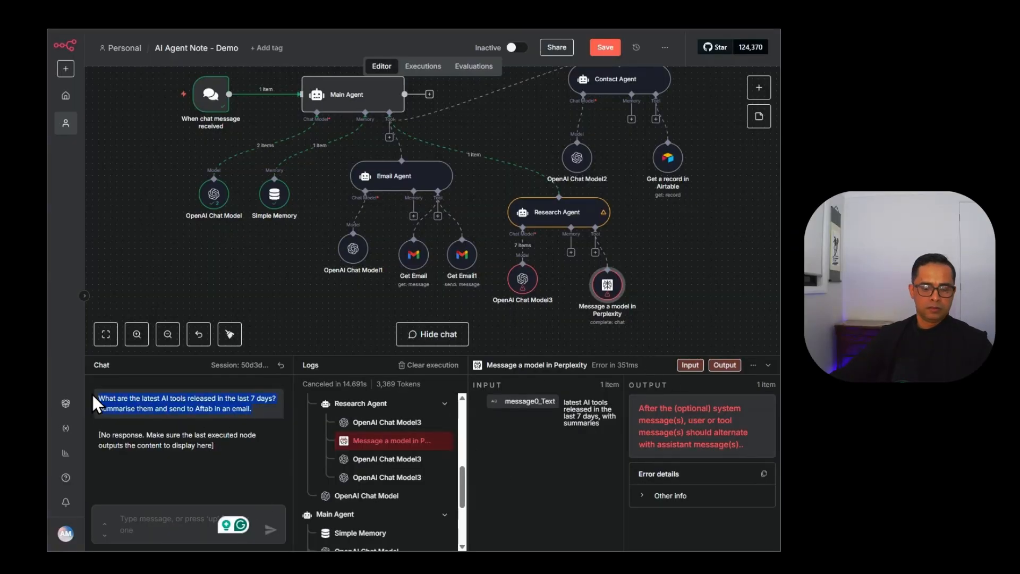
Save the workflow and resend the previous question in the chat.
left_click(607, 49)
left_click(141, 517)
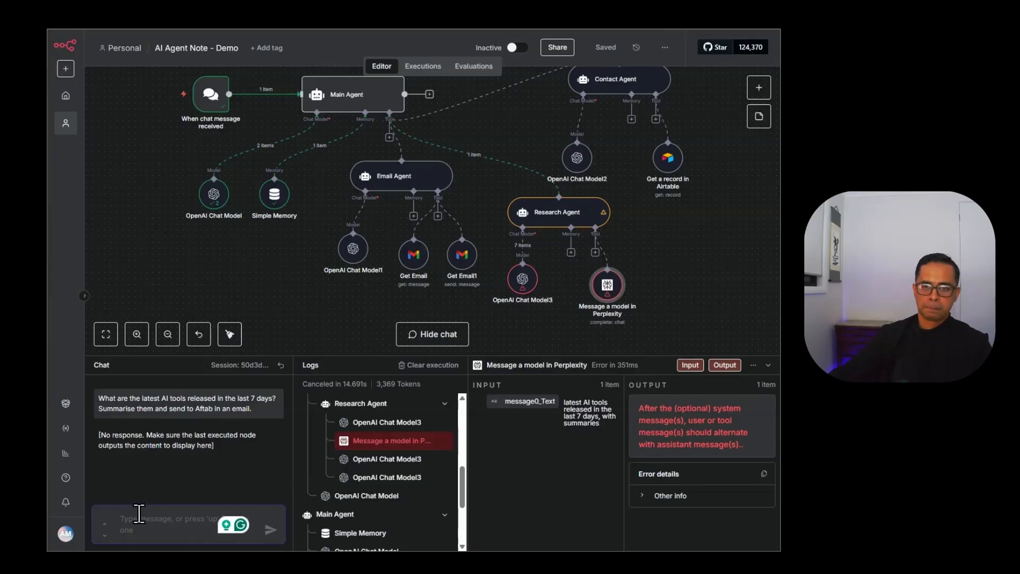
key("Up")
key("Return")
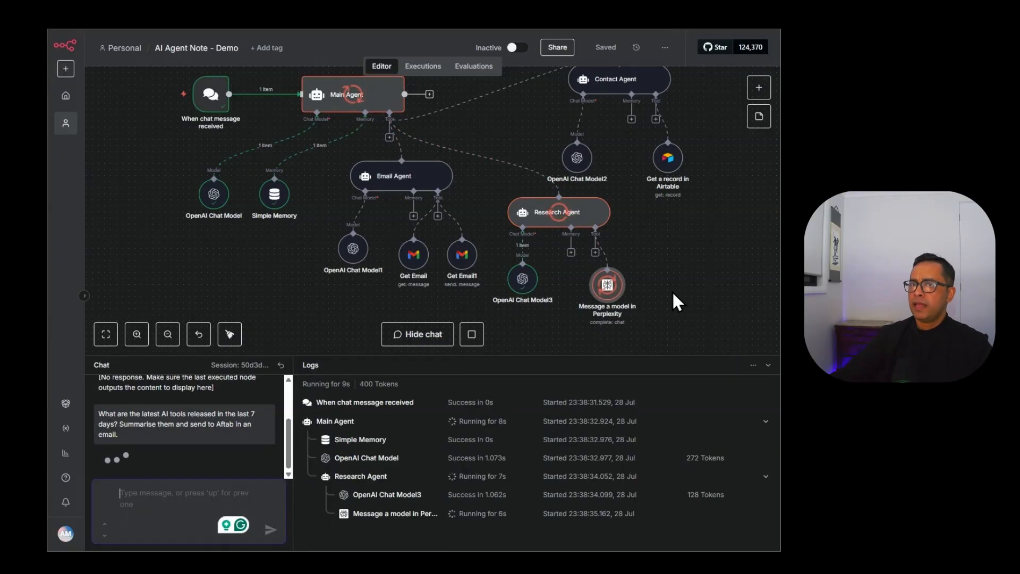
scroll(682, 272, "down", 2)
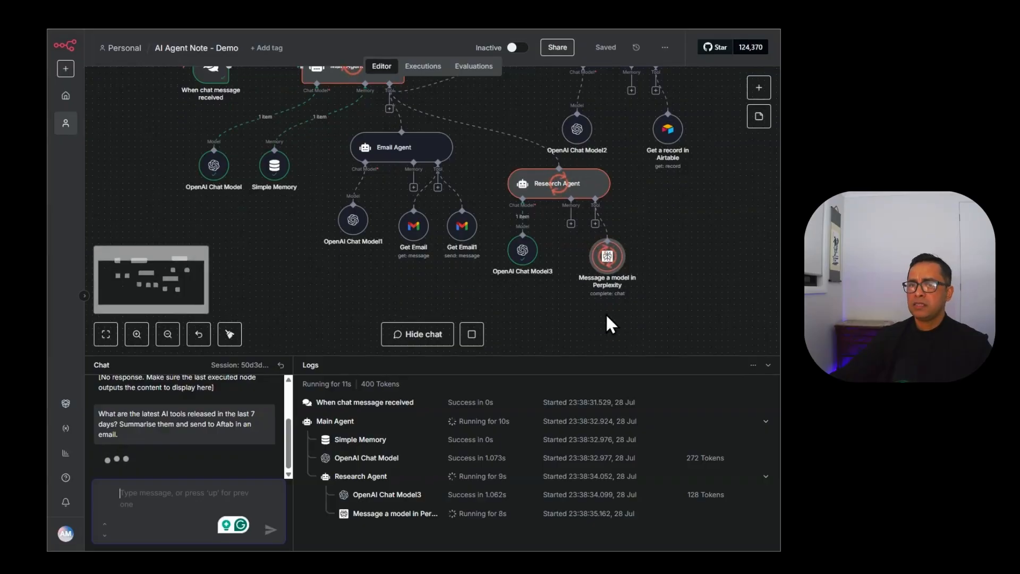
scroll(605, 317, "up", 4)
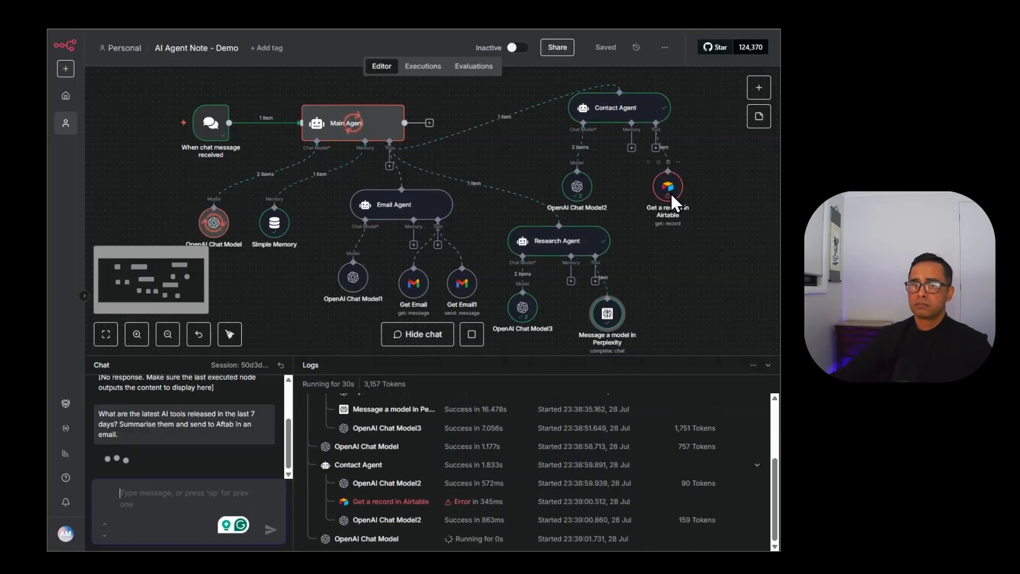
Clear the $fromAI Record ID expression in the failed Airtable lookup tool.
left_click(484, 502)
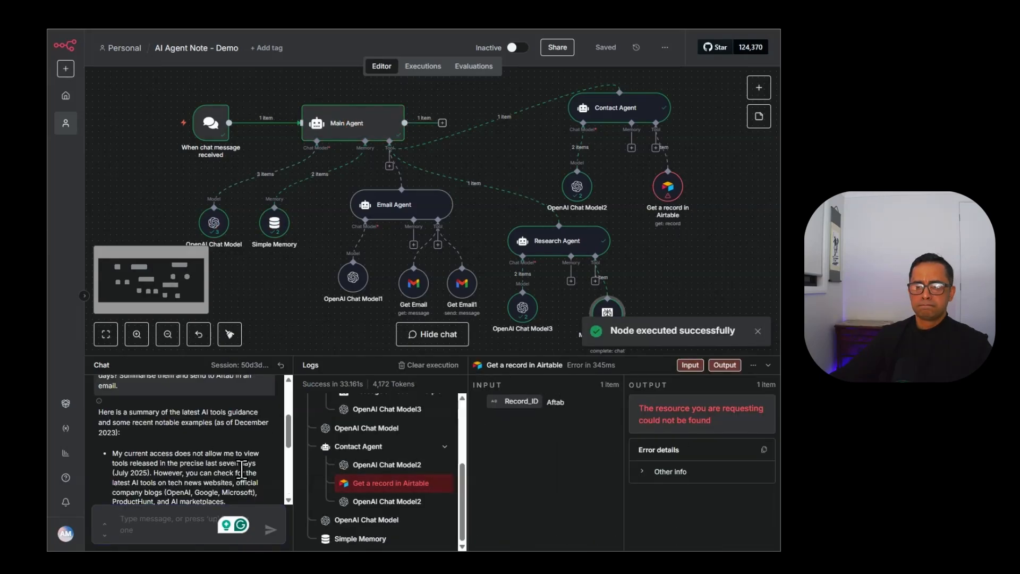
double_click(668, 186)
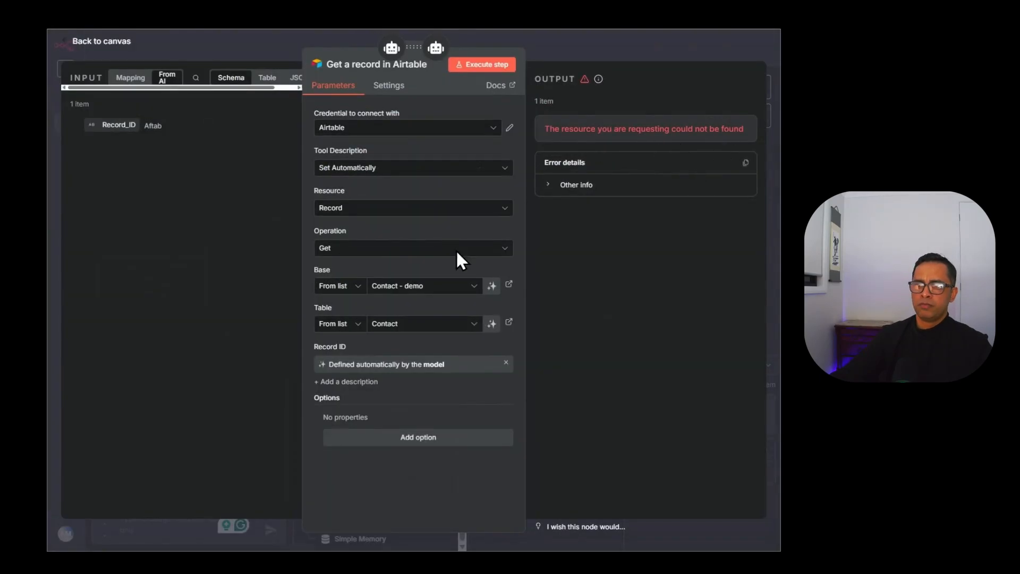
left_click(504, 363)
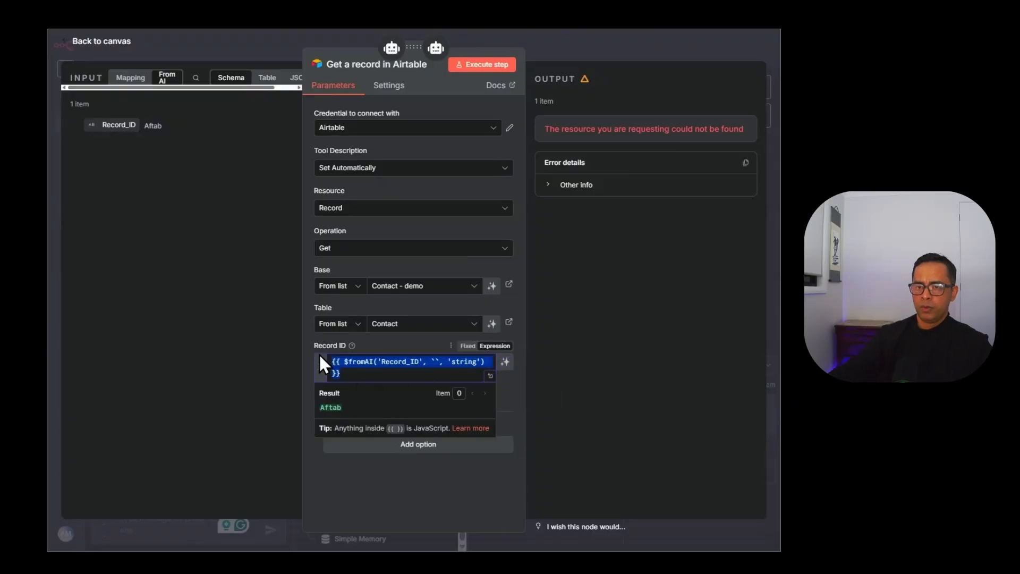
key("BackSpace")
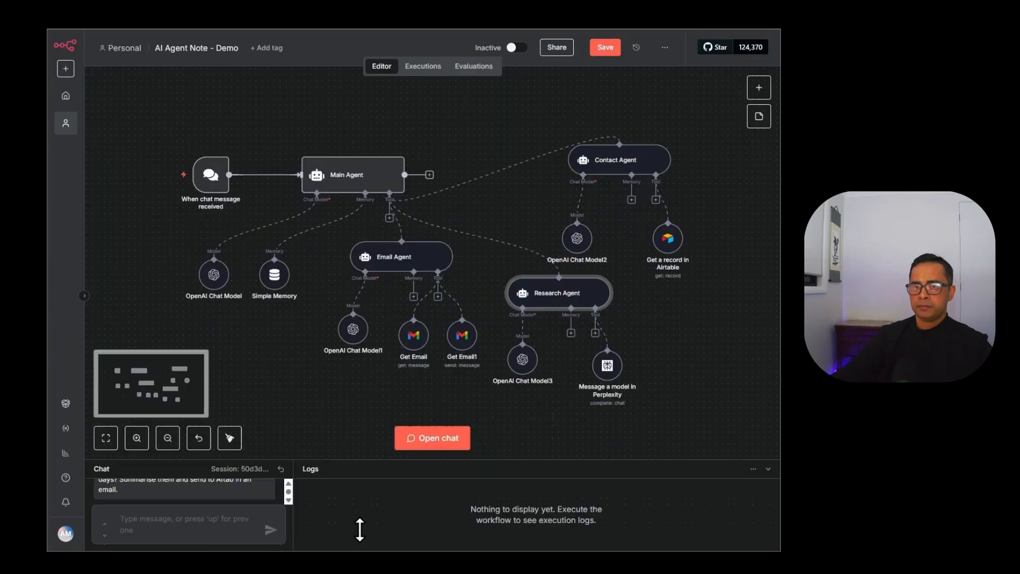
left_click_drag(363, 459, 366, 447)
Ask the chat for the latest AI business news and review the emailed summary reply.
left_click(188, 530)
type("whats")
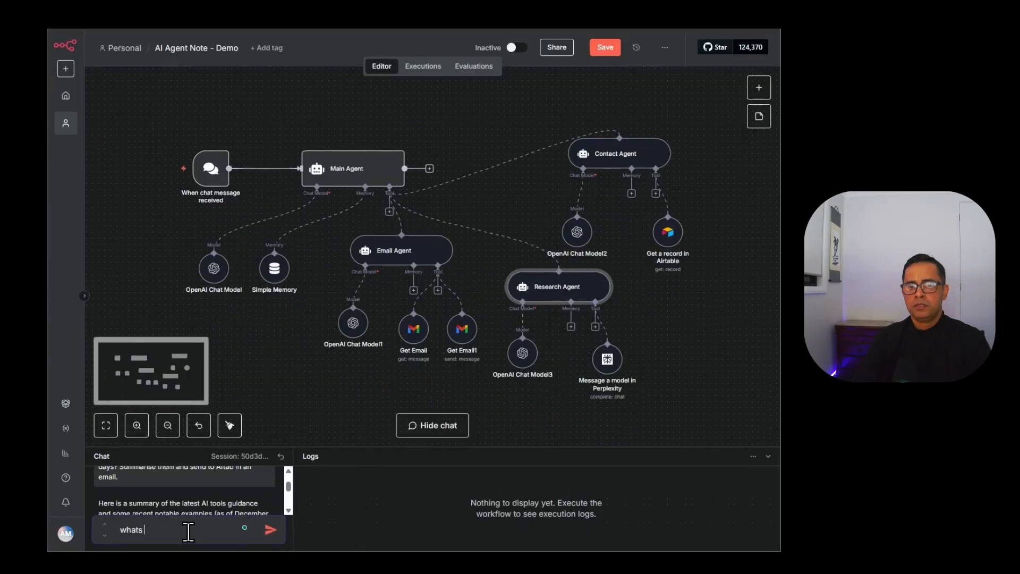
type(" the latest AI bu")
key("Return")
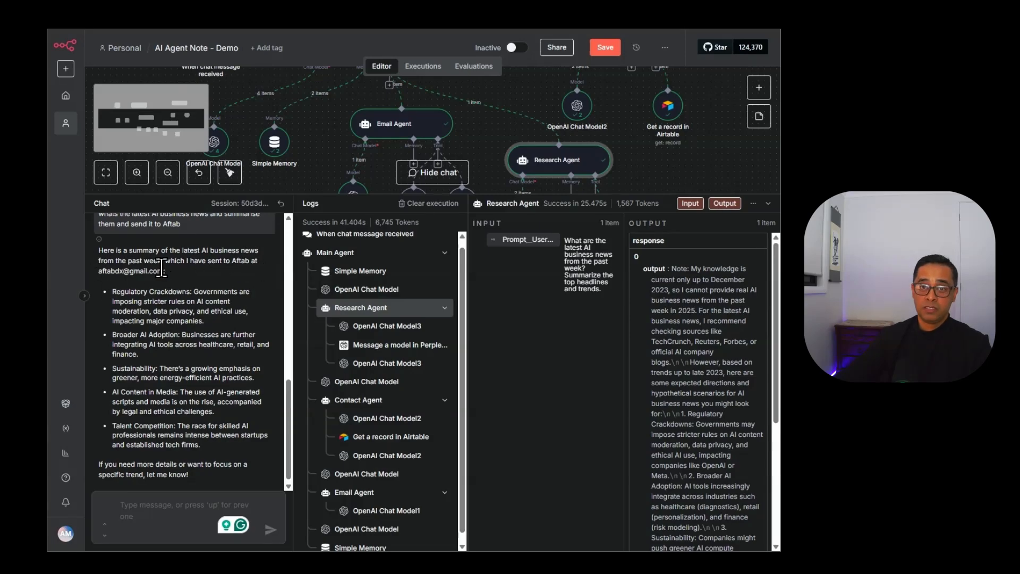
left_click_drag(162, 268, 91, 267)
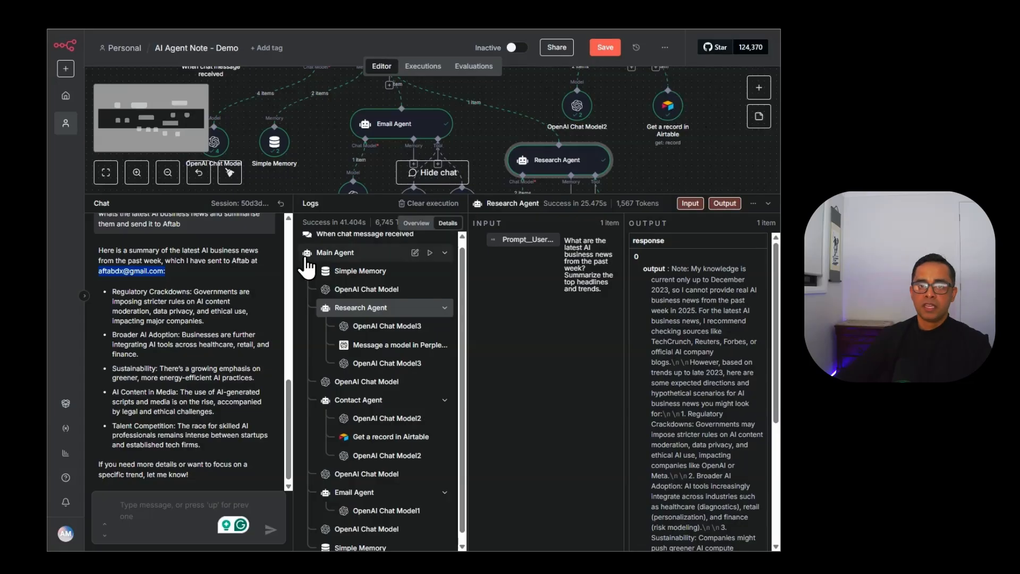
left_click_drag(113, 298, 237, 424)
left_click_drag(389, 195, 424, 474)
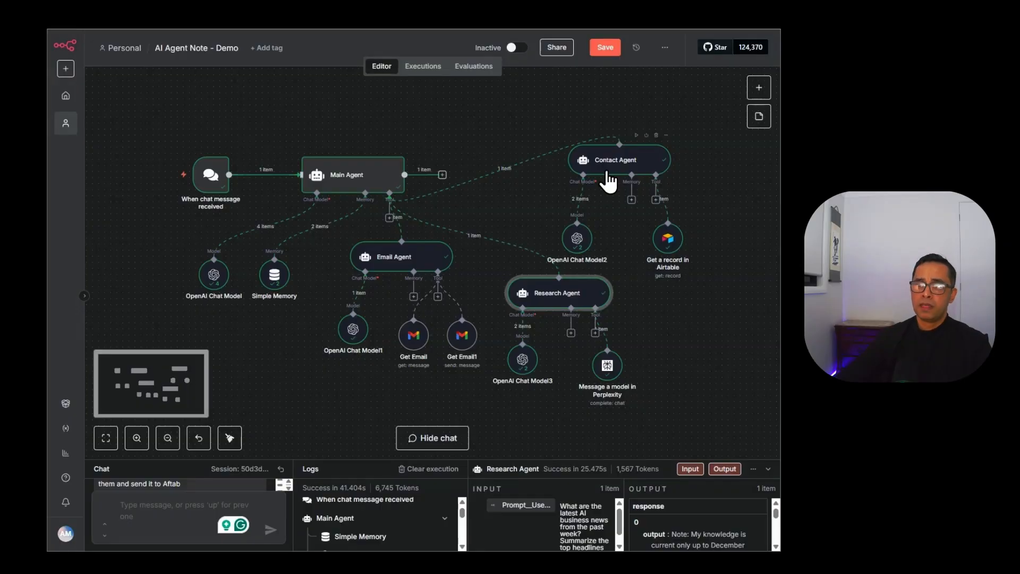
mouse_move(497, 154)
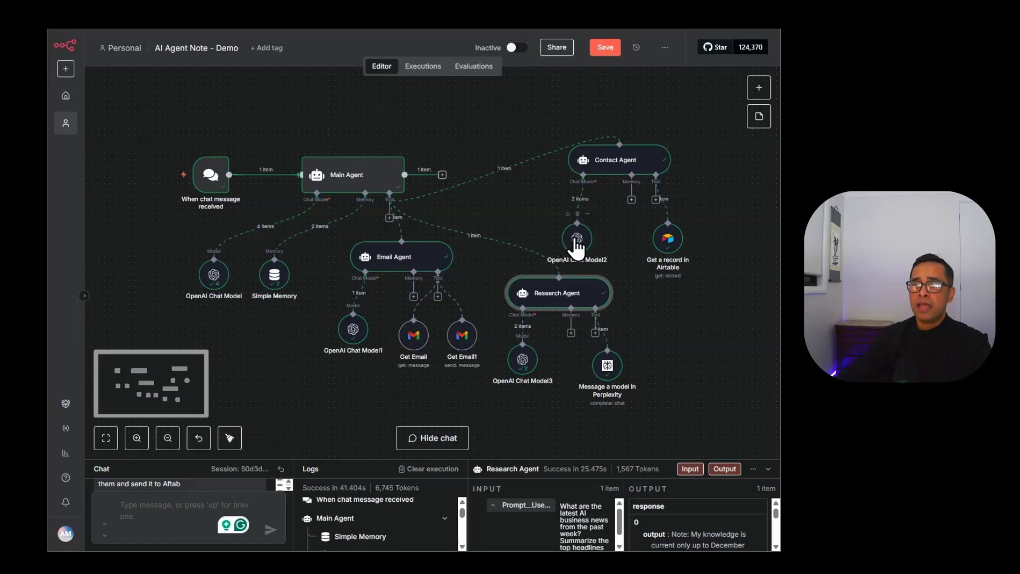
left_click(665, 47)
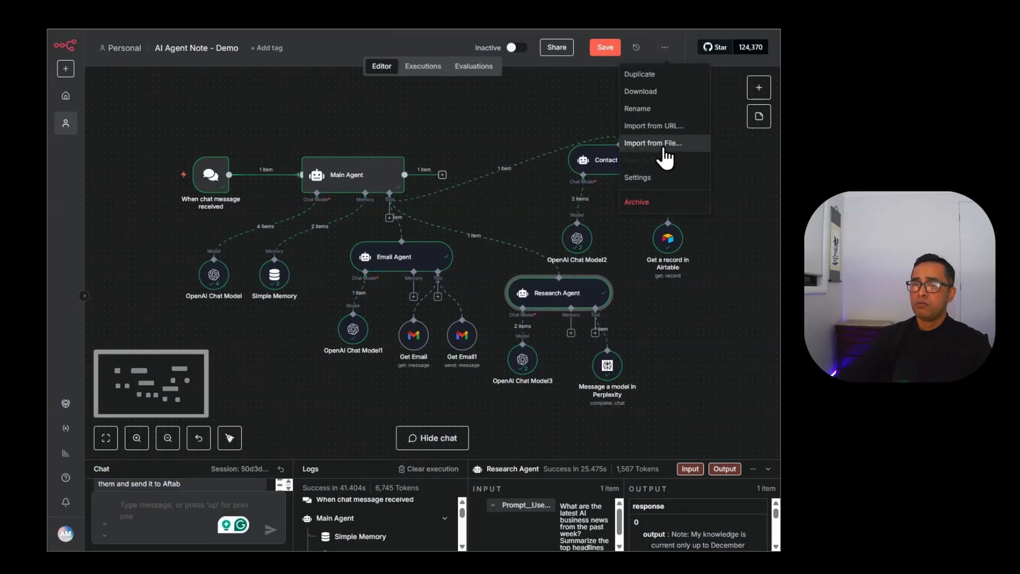
left_click(542, 154)
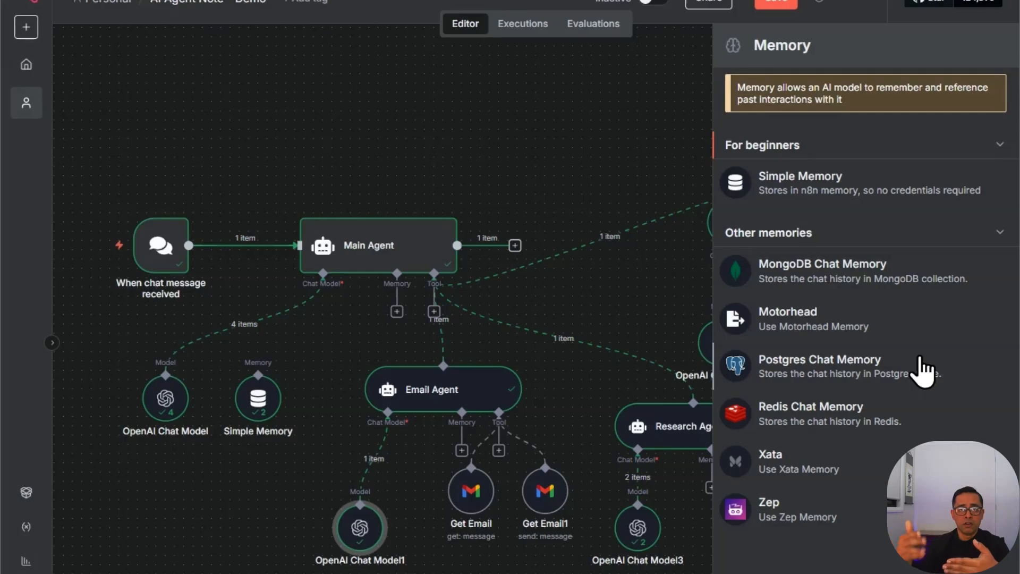
left_click(345, 311)
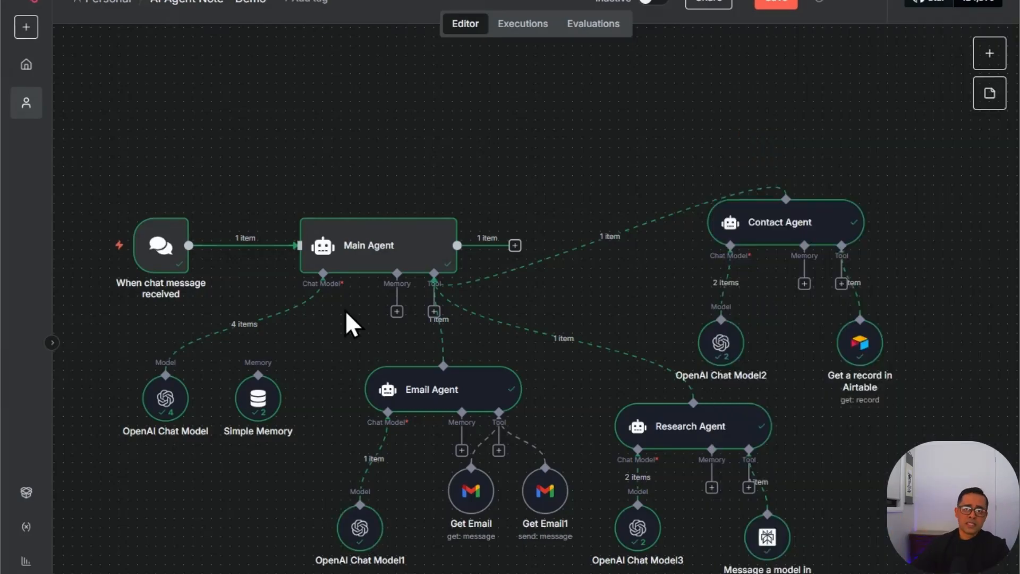